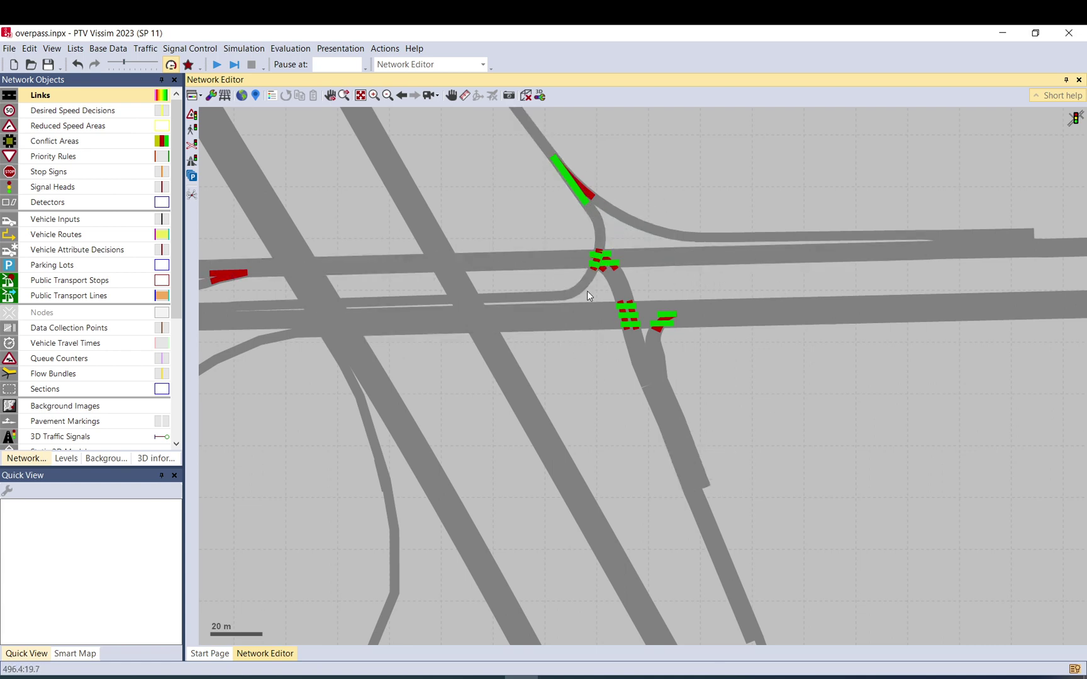
Examine the intersection on the aerial background map with the links hidden, and return to the plain link view
left_click(241, 97)
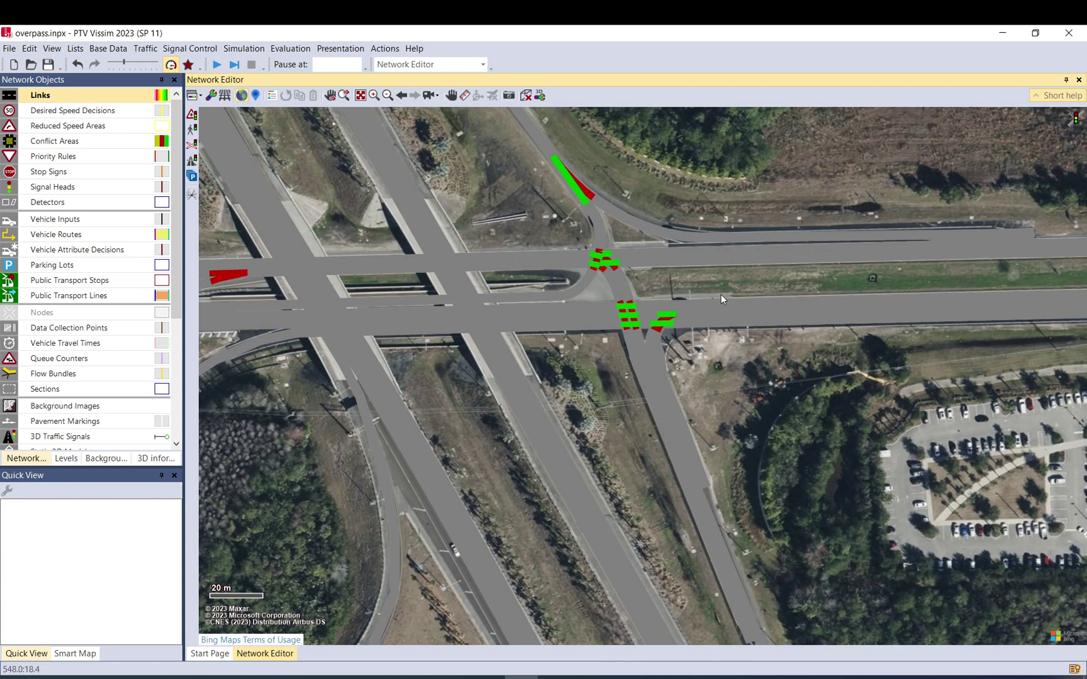
scroll(642, 311, "up", 2)
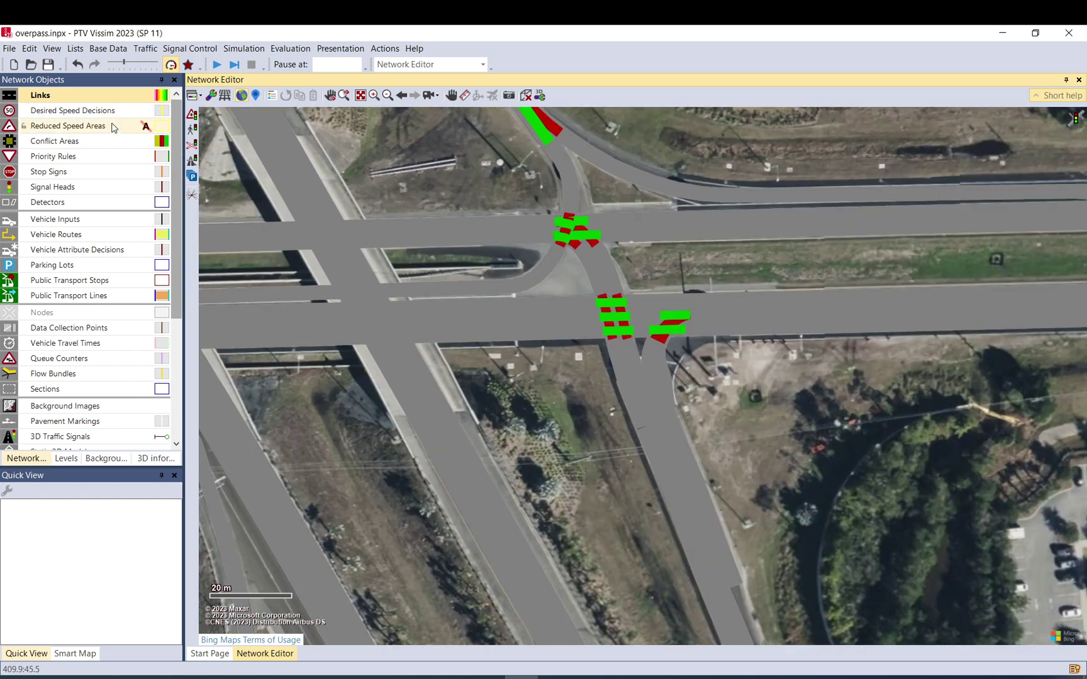
left_click(139, 110)
left_click(9, 94)
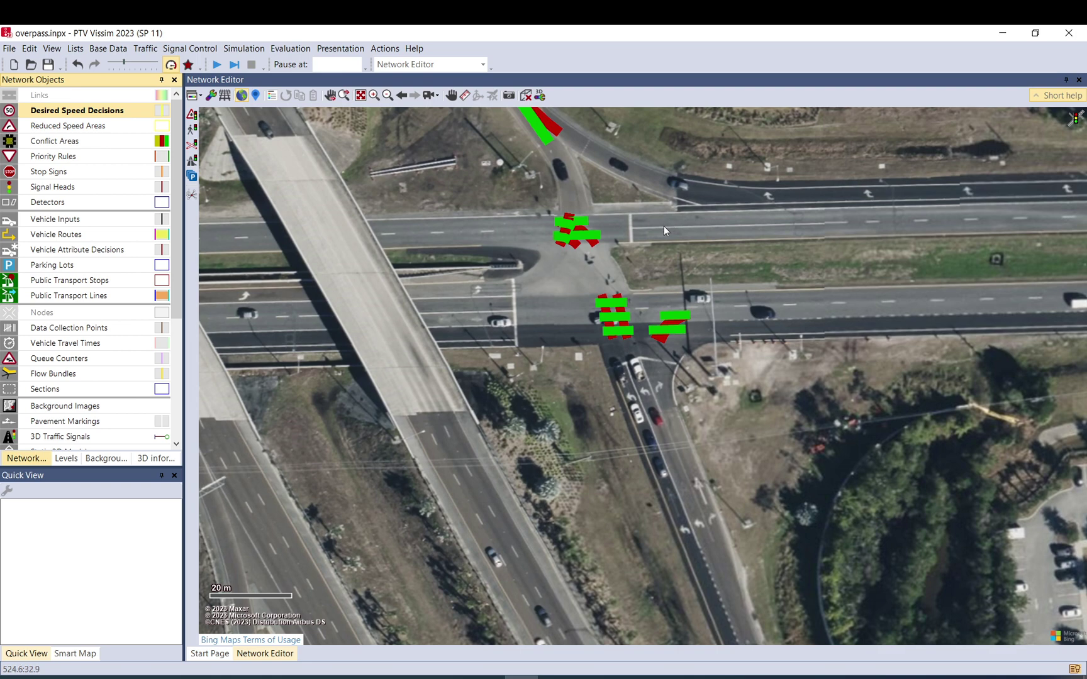
left_click(40, 95)
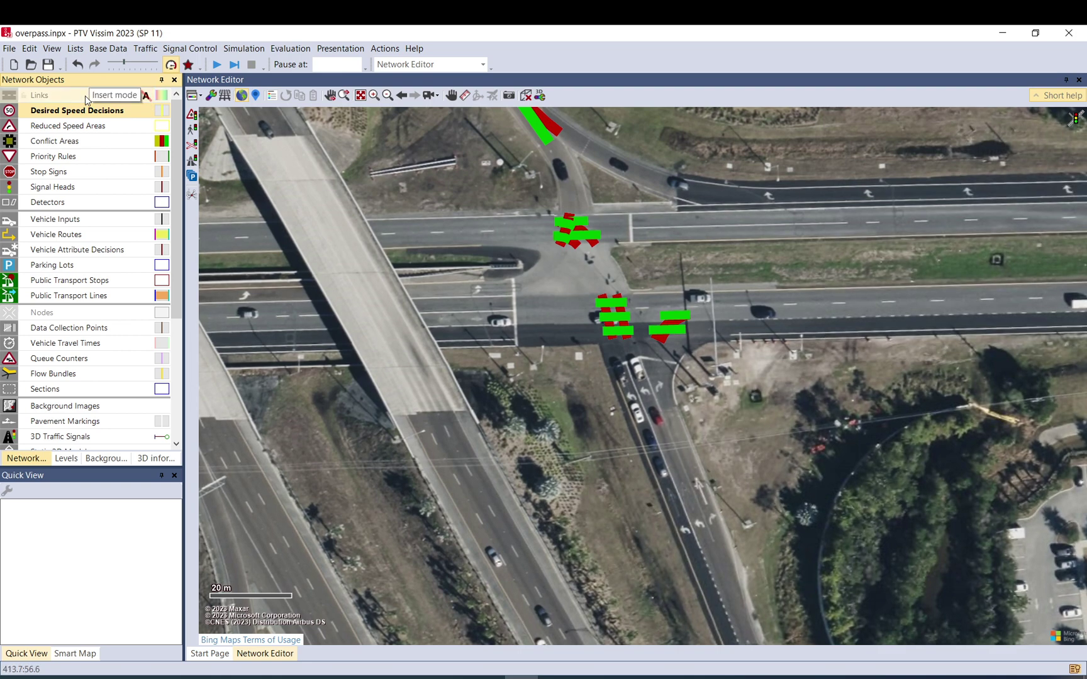
left_click(9, 95)
left_click(241, 96)
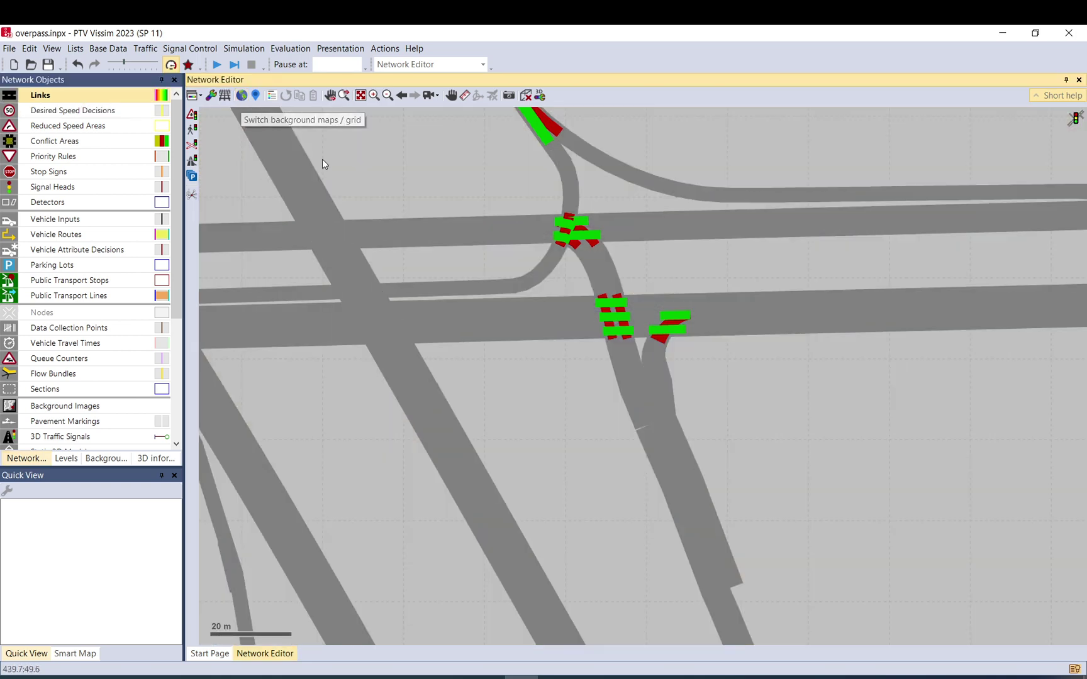
Add a signal controller of type Fixed Time and name it Interchange
left_click(189, 49)
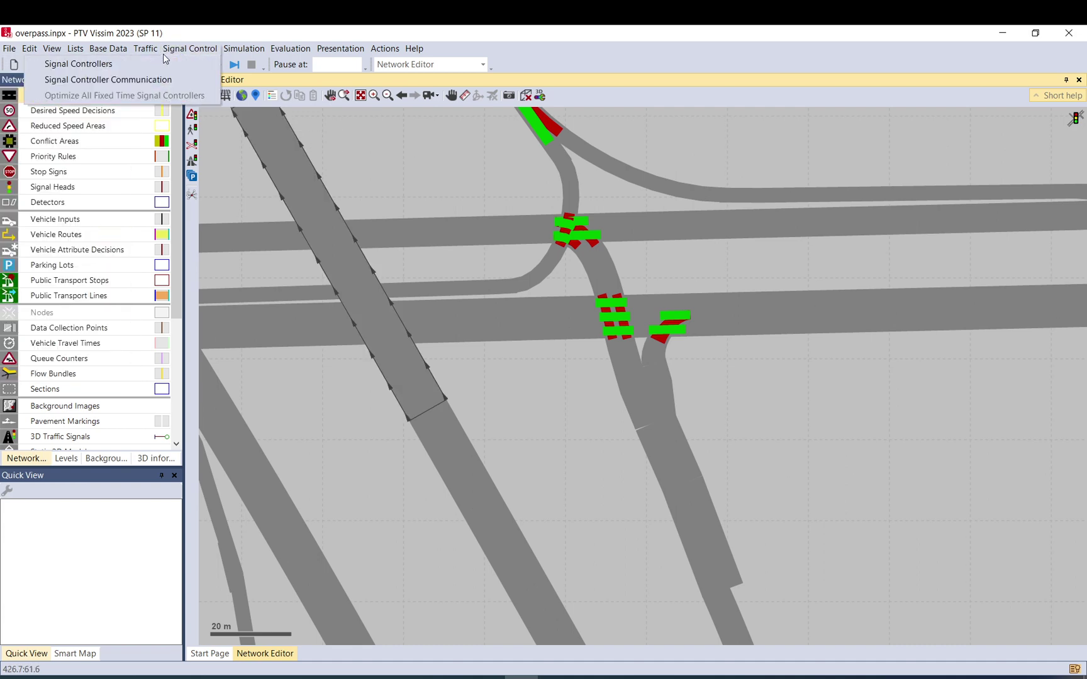
left_click(82, 63)
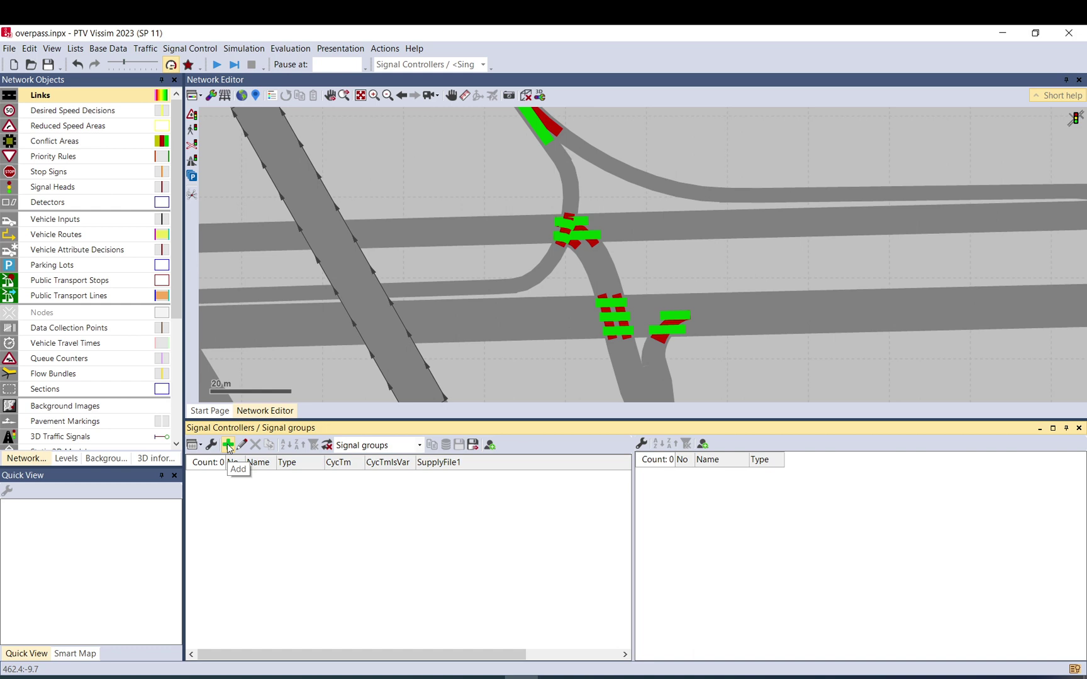
left_click(229, 445)
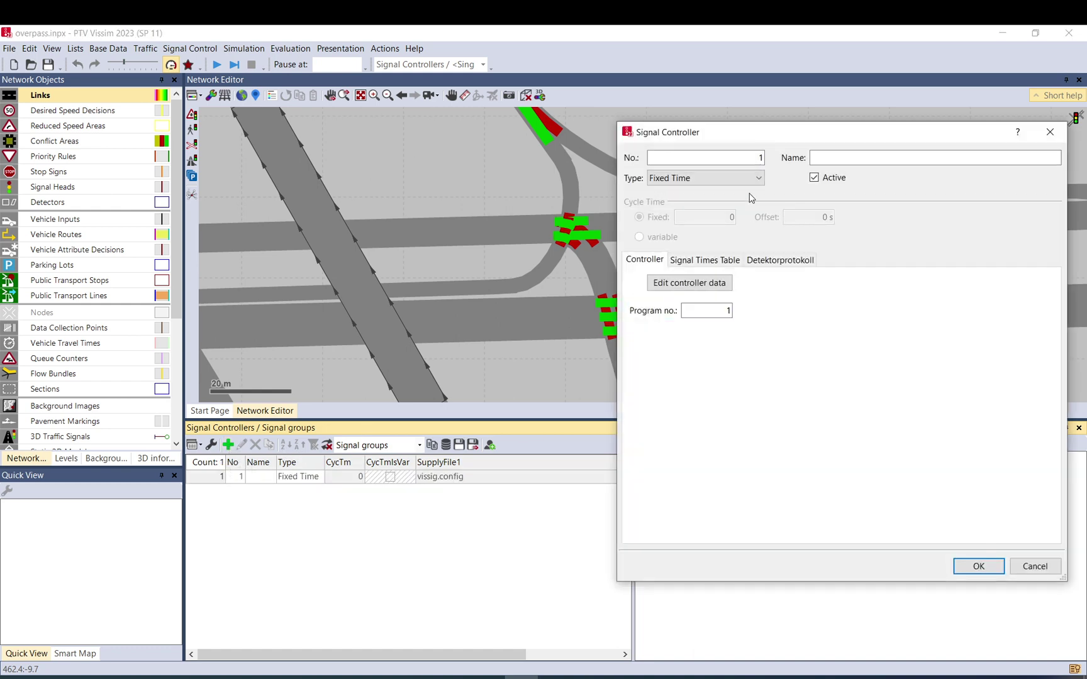
left_click(756, 178)
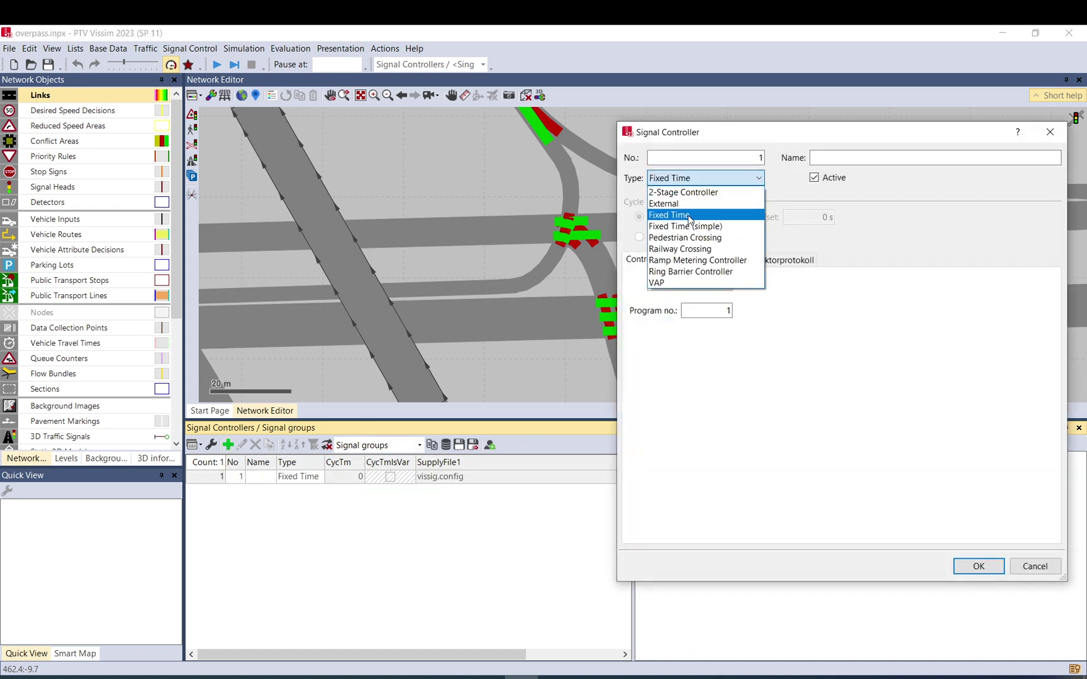
left_click(875, 158)
left_click(874, 159)
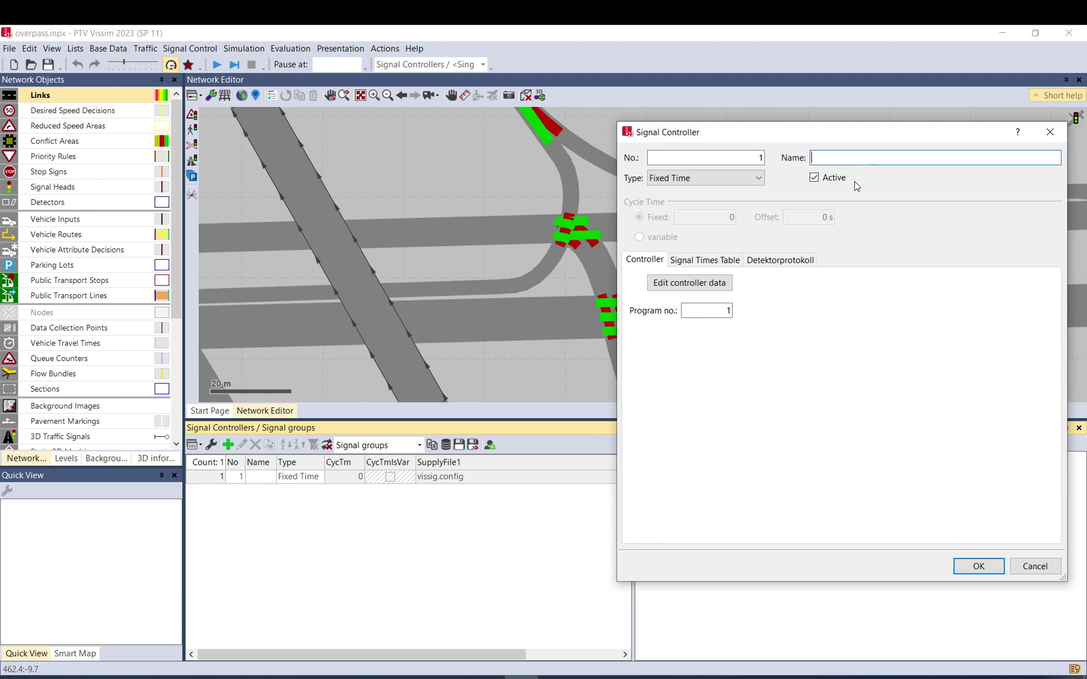
type("Interchange")
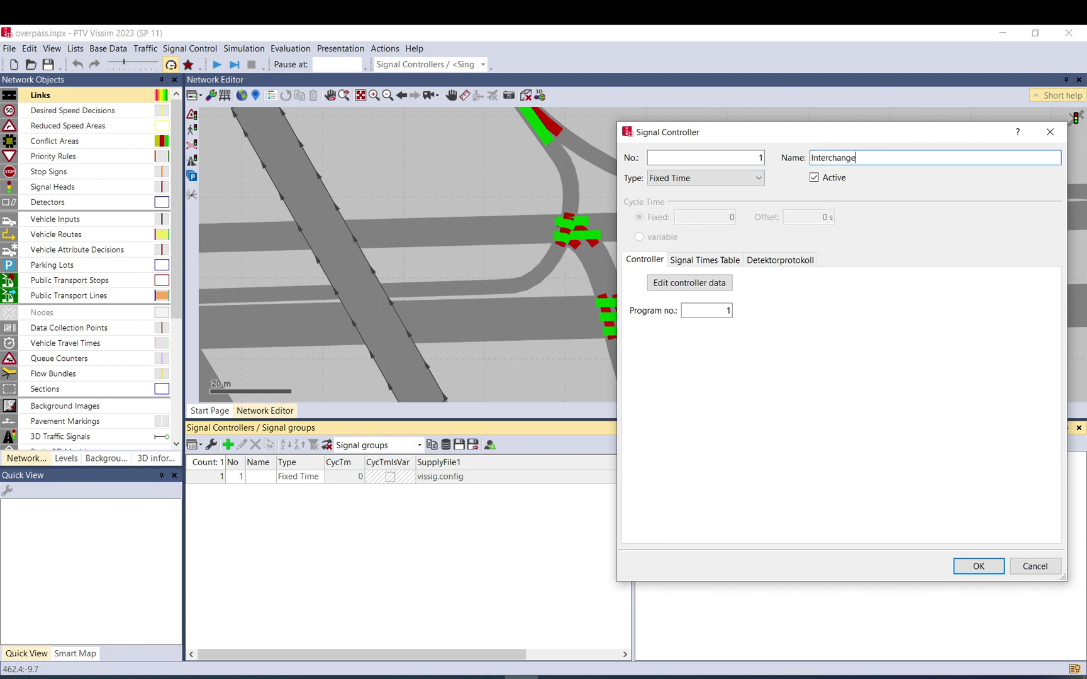
Open the Interchange controller's data in a maximized editor and add one signal group
left_click(690, 284)
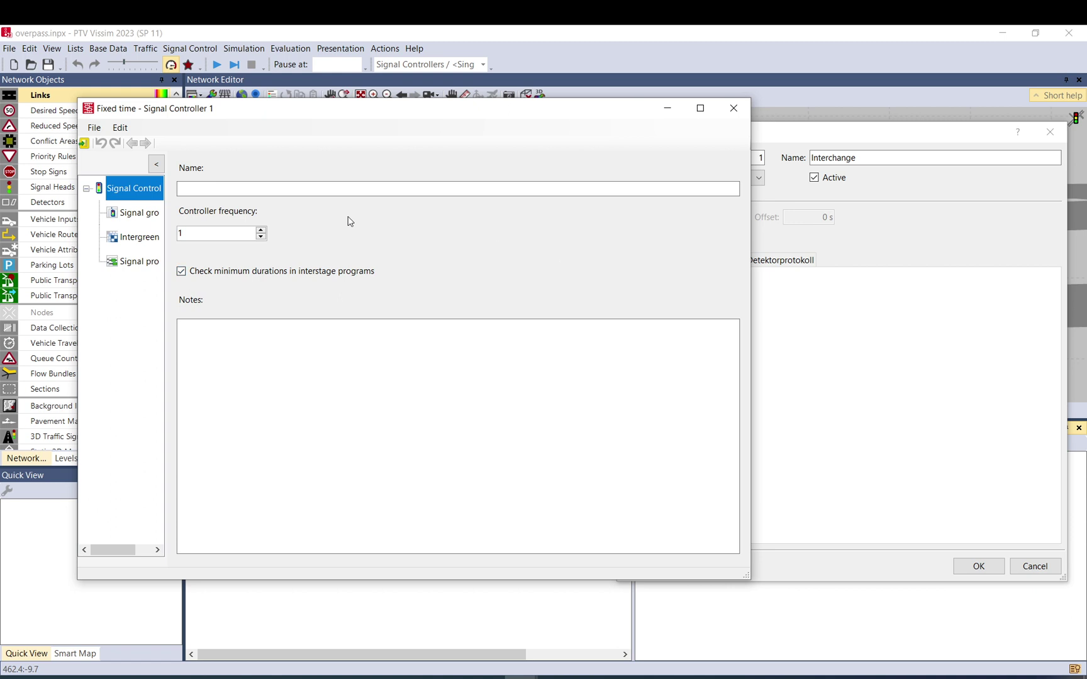
left_click(146, 215)
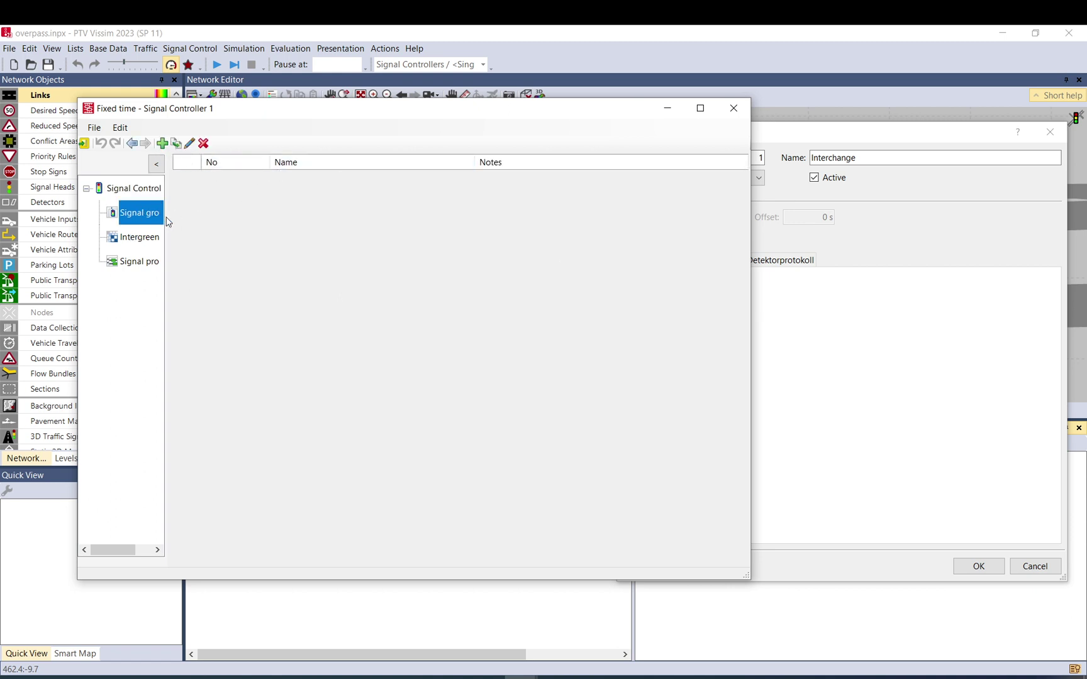
double_click(317, 111)
left_click_drag(92, 186, 255, 196)
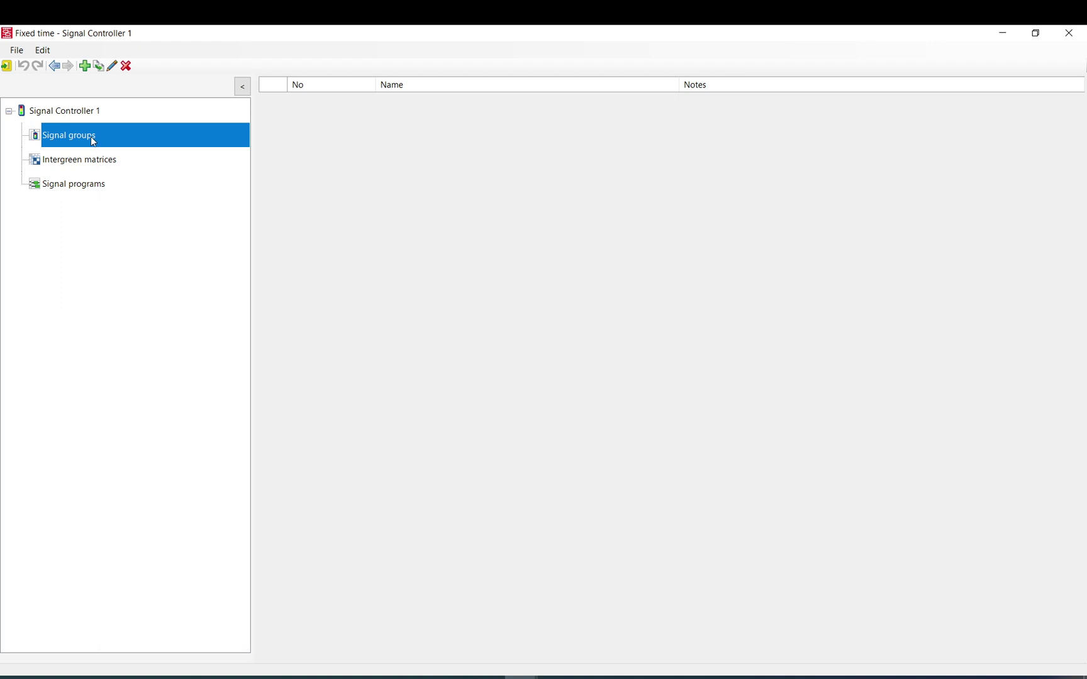
right_click(295, 121)
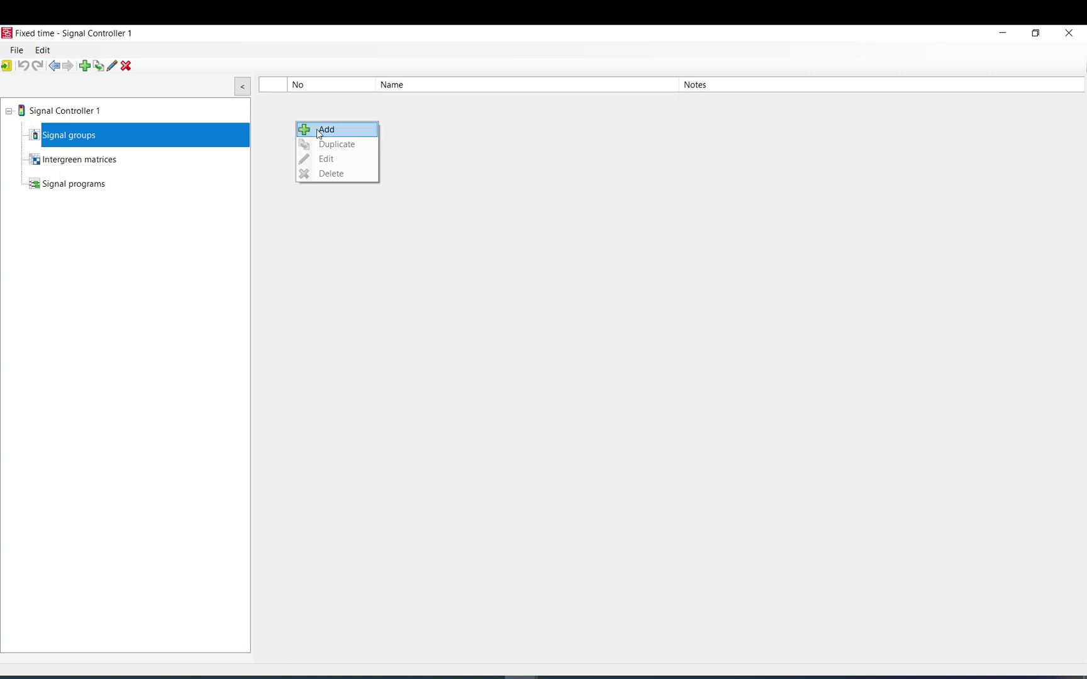
left_click(317, 130)
right_click(317, 132)
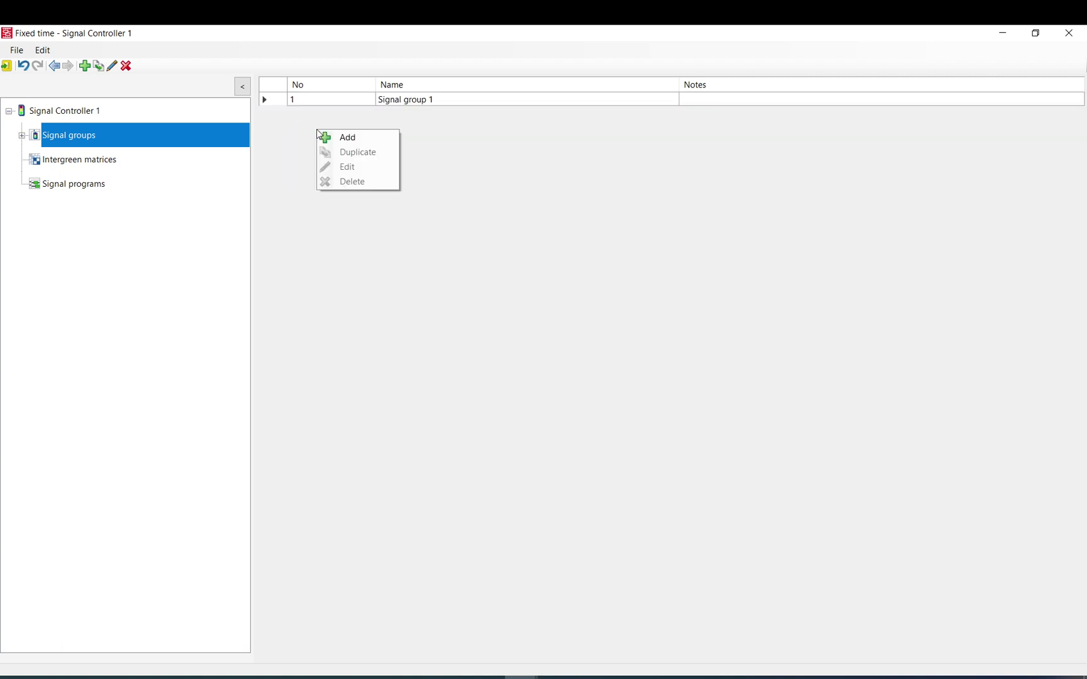
left_click(335, 118)
Set the new signal group's default sequence to Red-Green-Amber
double_click(272, 101)
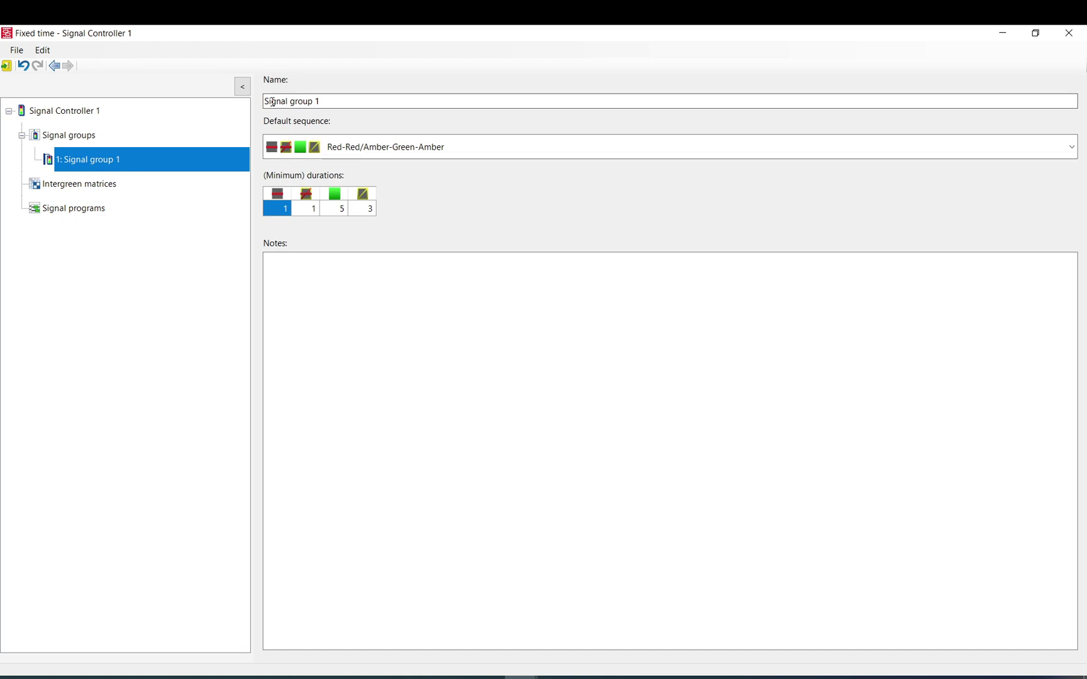
left_click(351, 151)
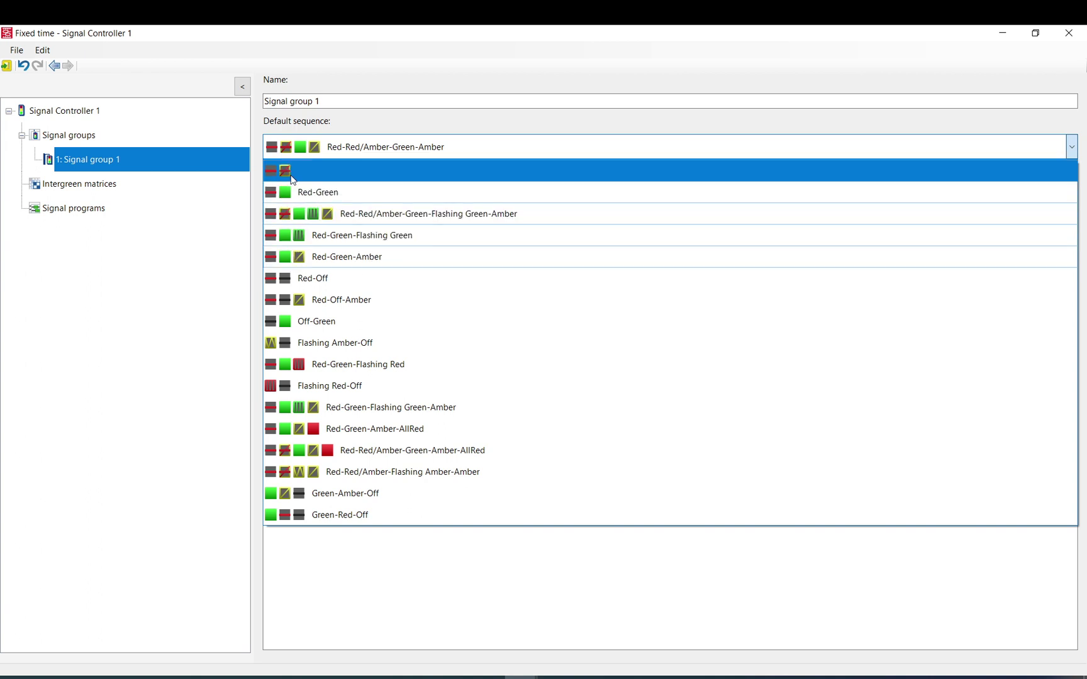
left_click(291, 257)
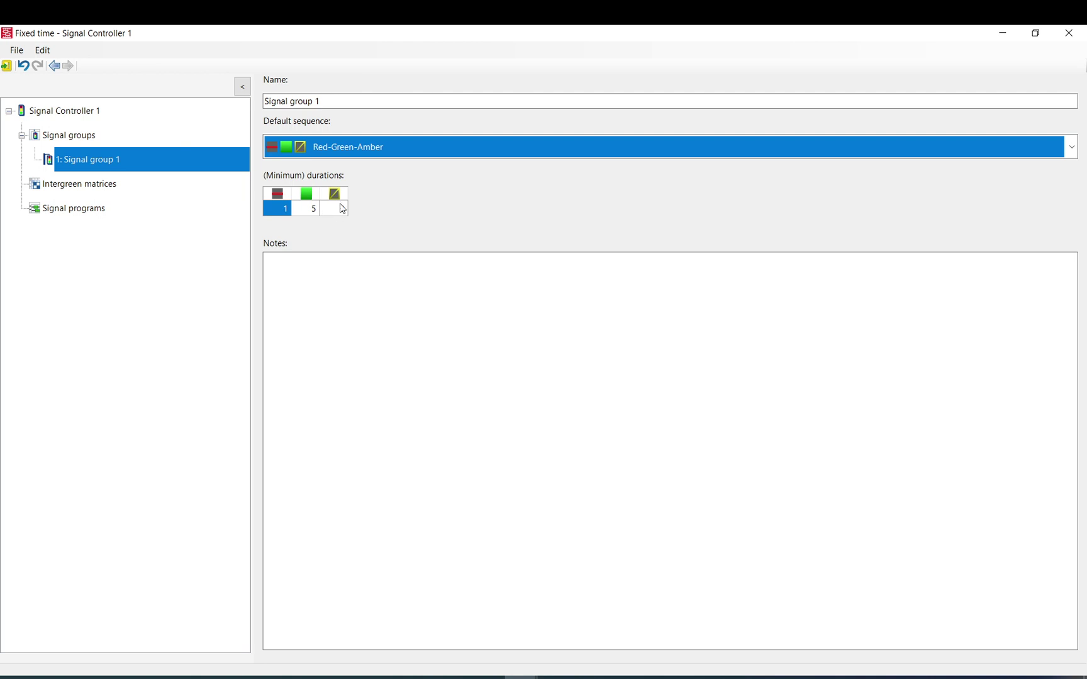
Rename the signal group as West
left_click_drag(322, 102, 285, 102)
key("BackSpace")
key("BackSpace")
key("BackSpace")
key("BackSpace")
key("BackSpace")
key("BackSpace")
key("BackSpace")
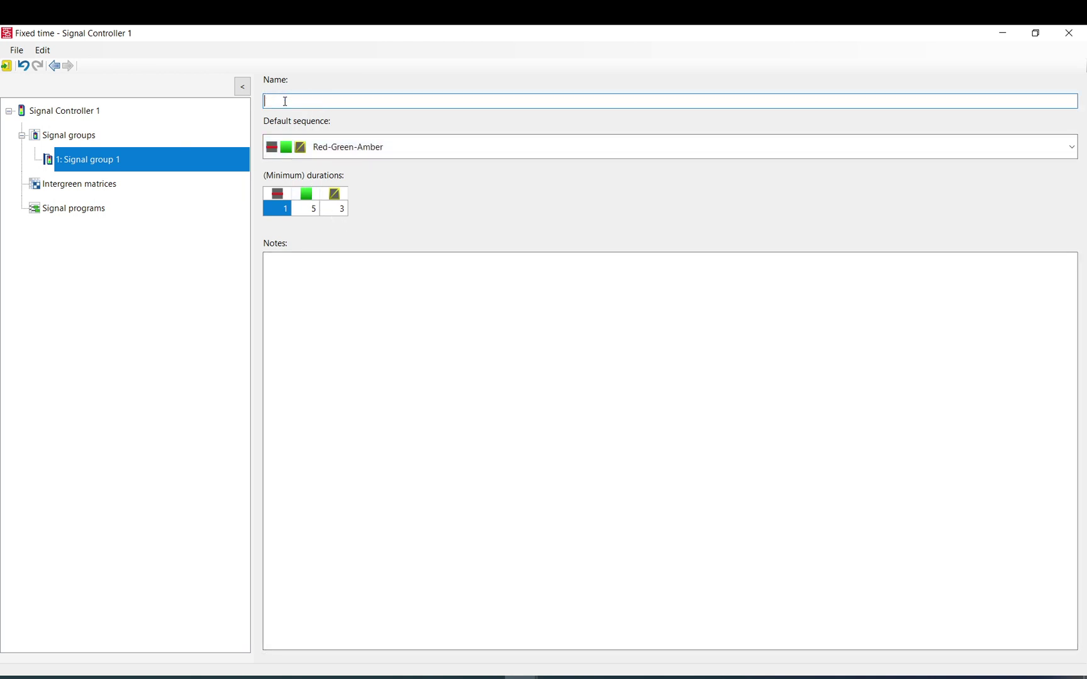
type("West")
Duplicate the West signal group four times, and close the controller data and controller settings with the changes accepted
left_click(80, 139)
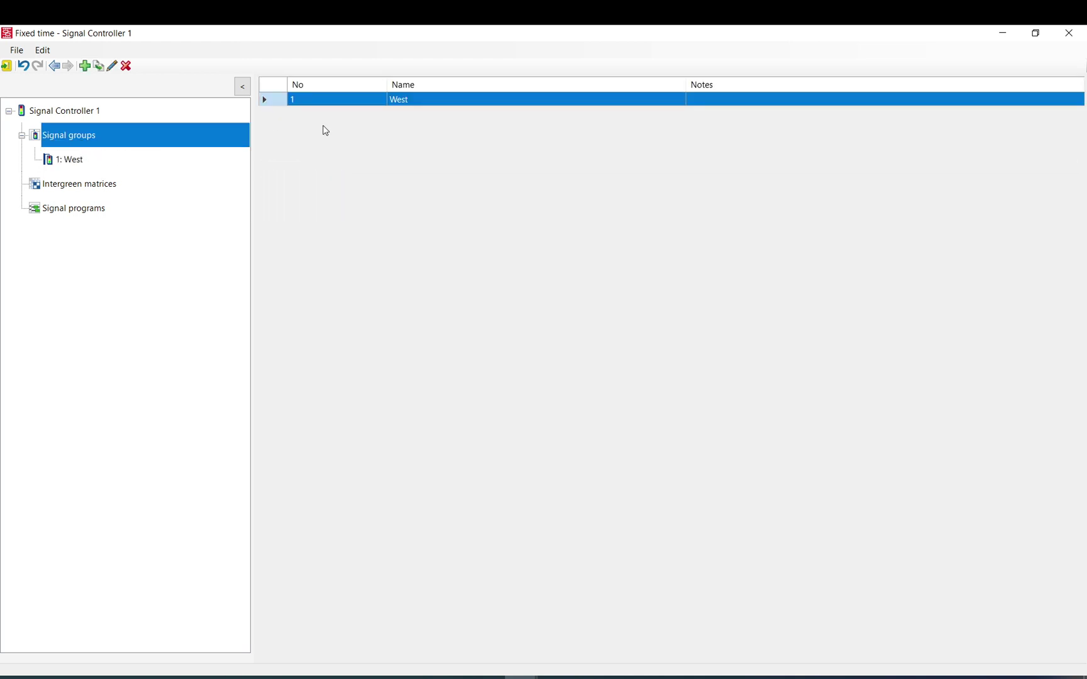
right_click(283, 101)
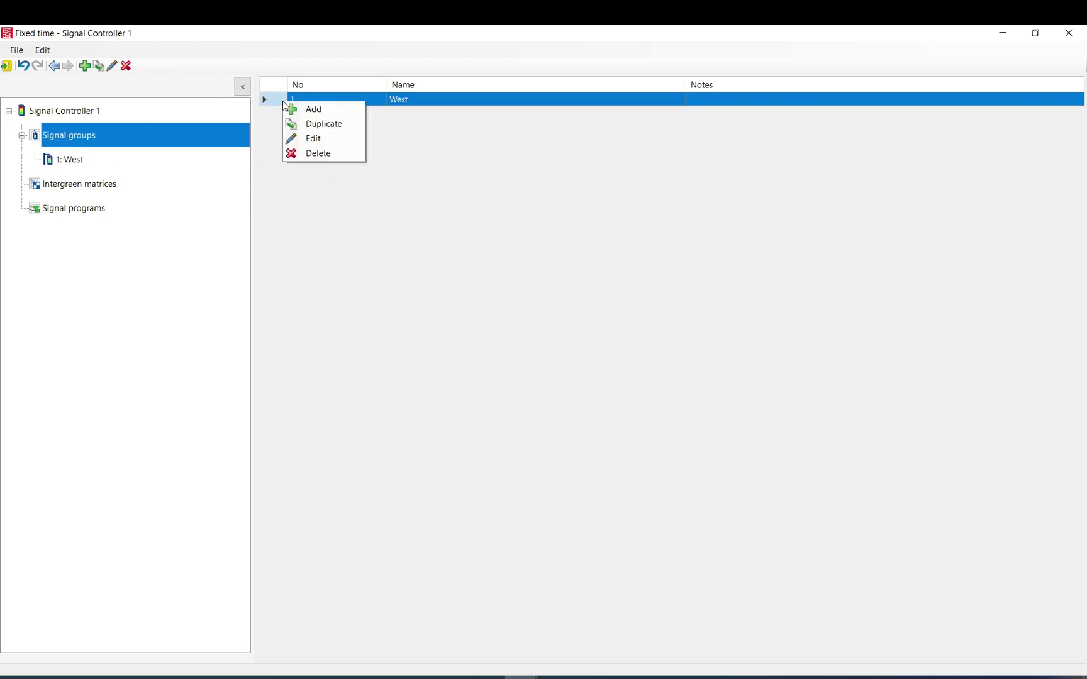
left_click(295, 123)
right_click(282, 114)
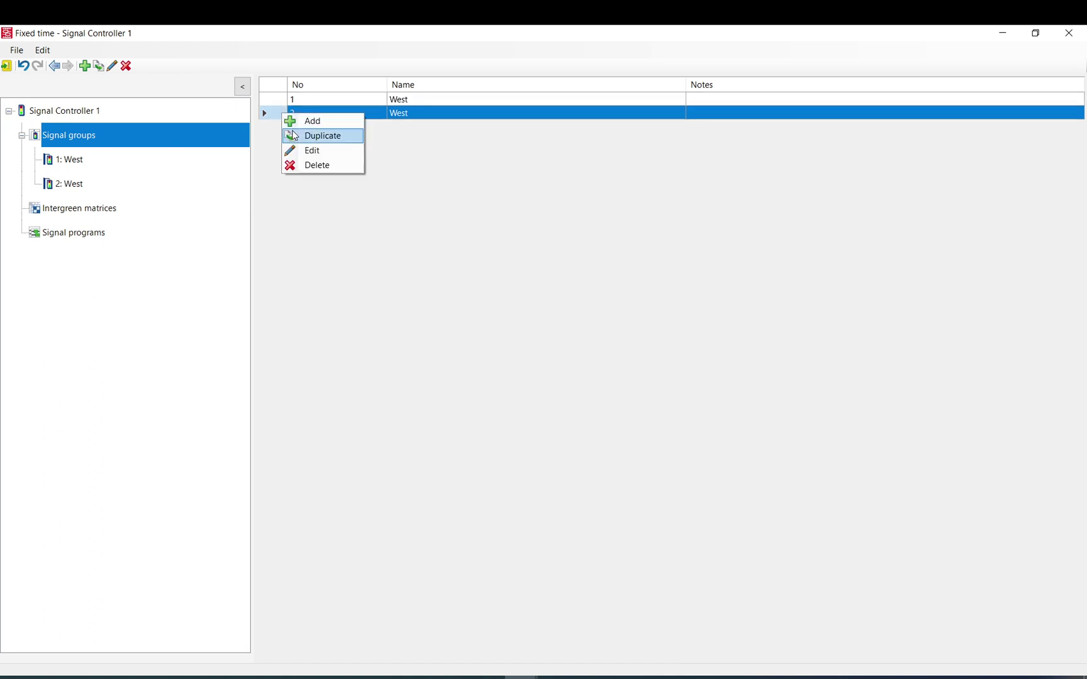
left_click(295, 136)
right_click(279, 127)
left_click(295, 149)
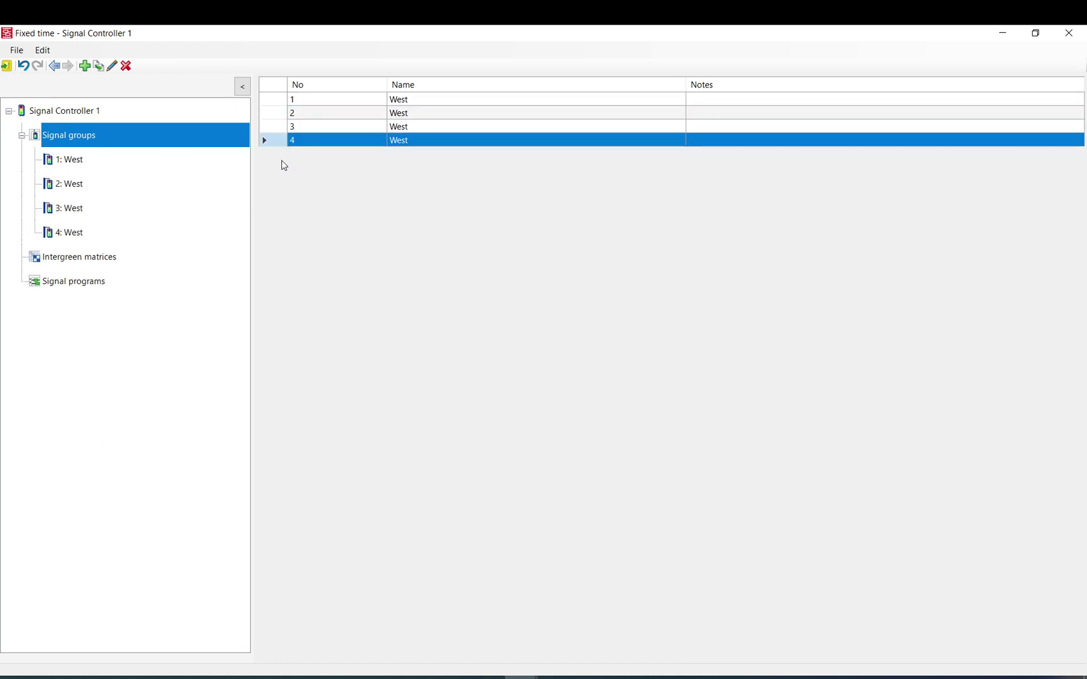
right_click(282, 142)
left_click(295, 167)
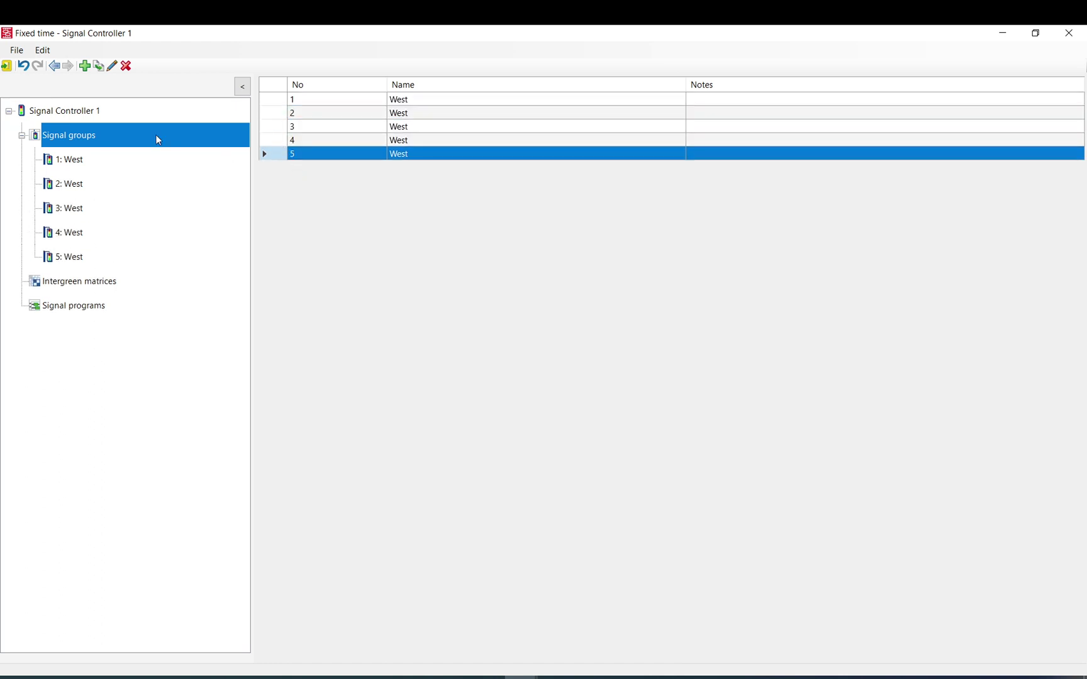
left_click(7, 66)
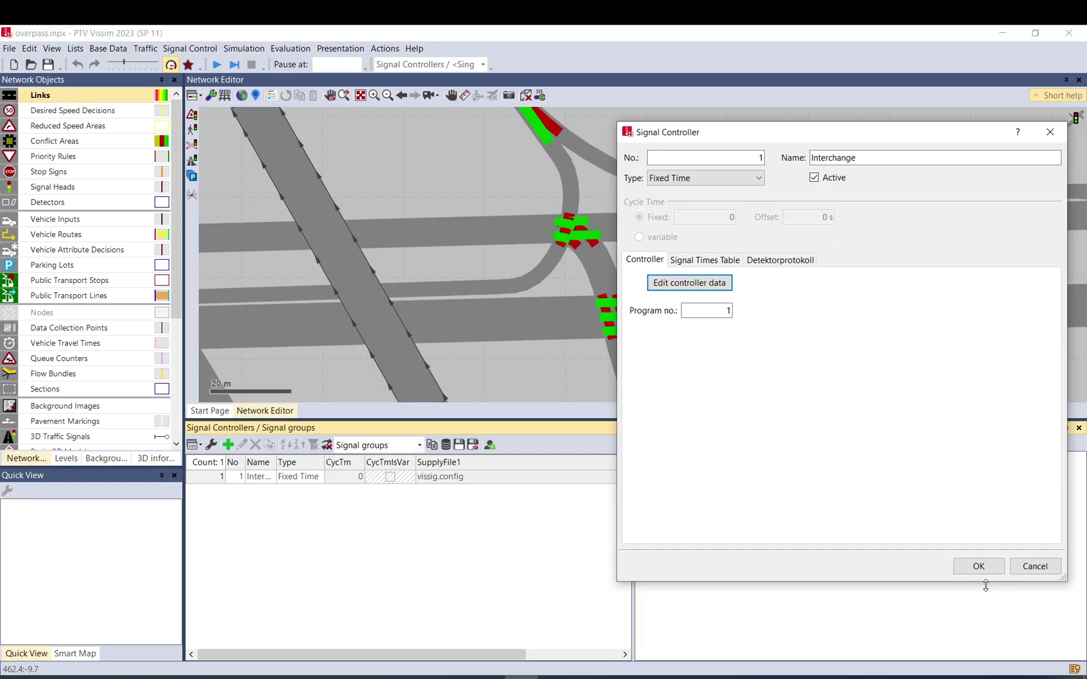
left_click(977, 566)
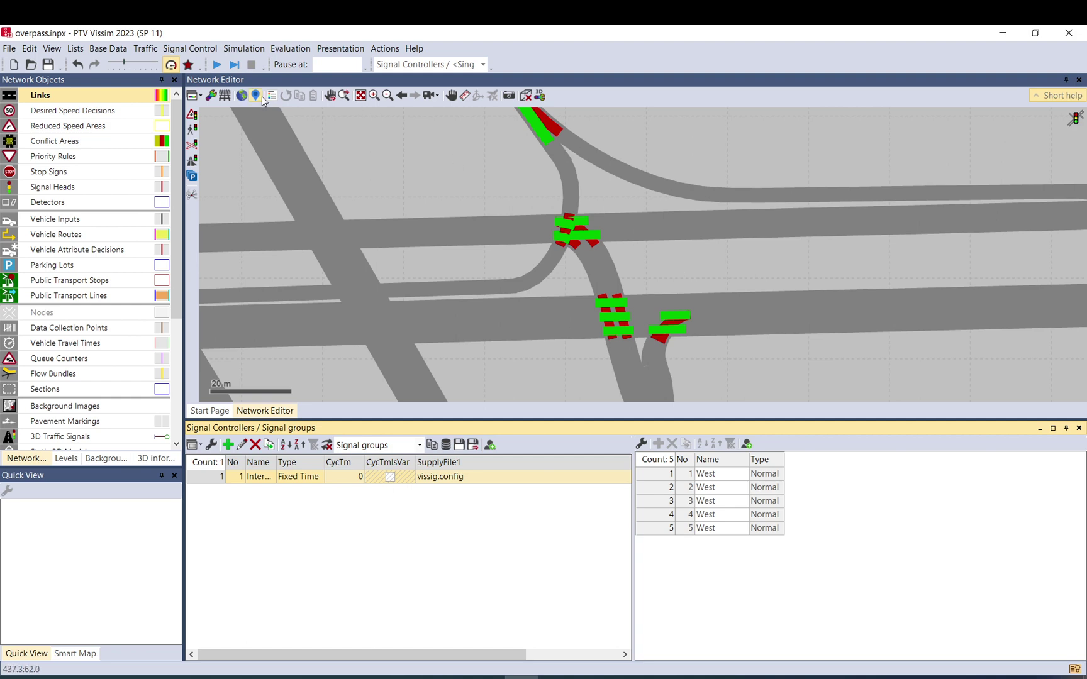
Show the aerial background map with the links hidden and examine the approaches of the signalized intersection
left_click(240, 95)
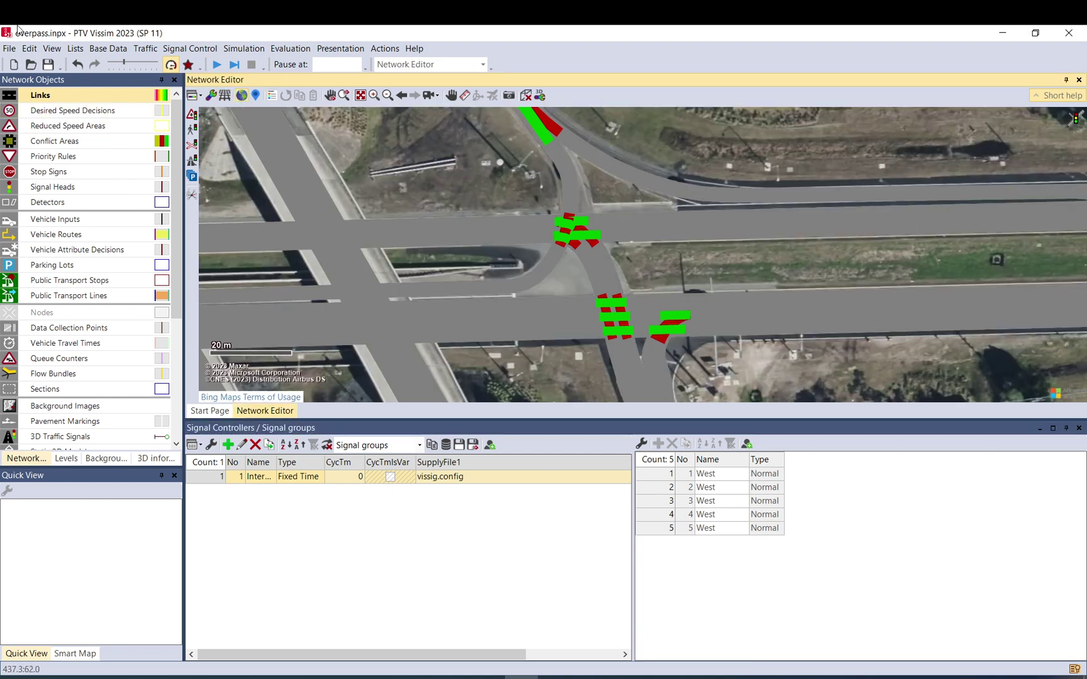
left_click(90, 112)
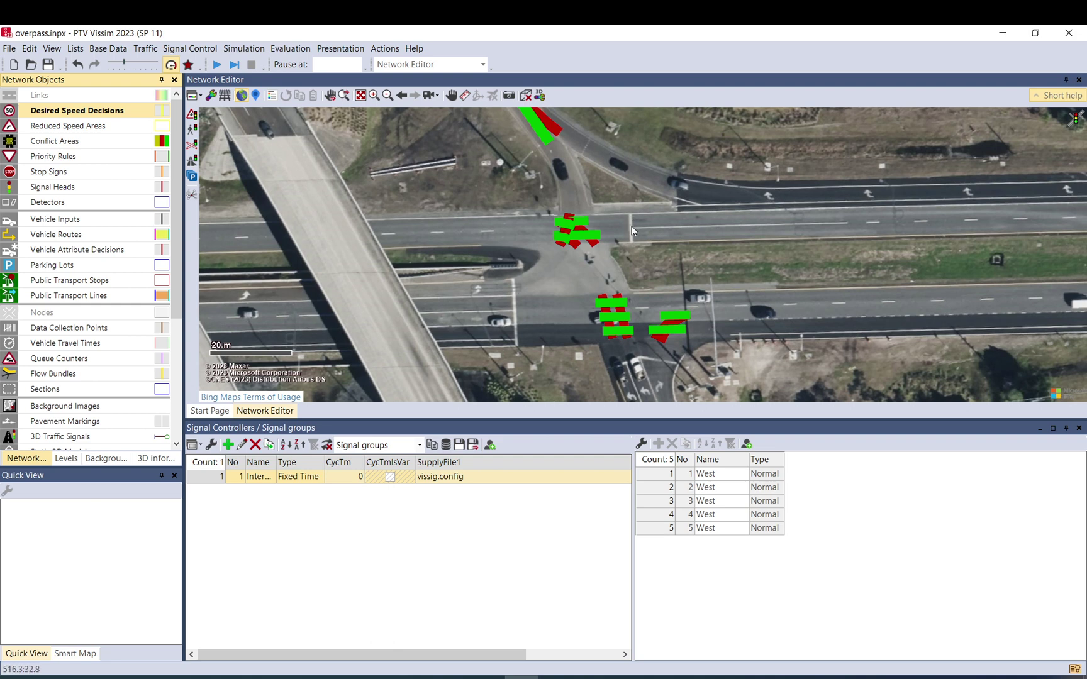
left_click_drag(673, 297, 664, 243)
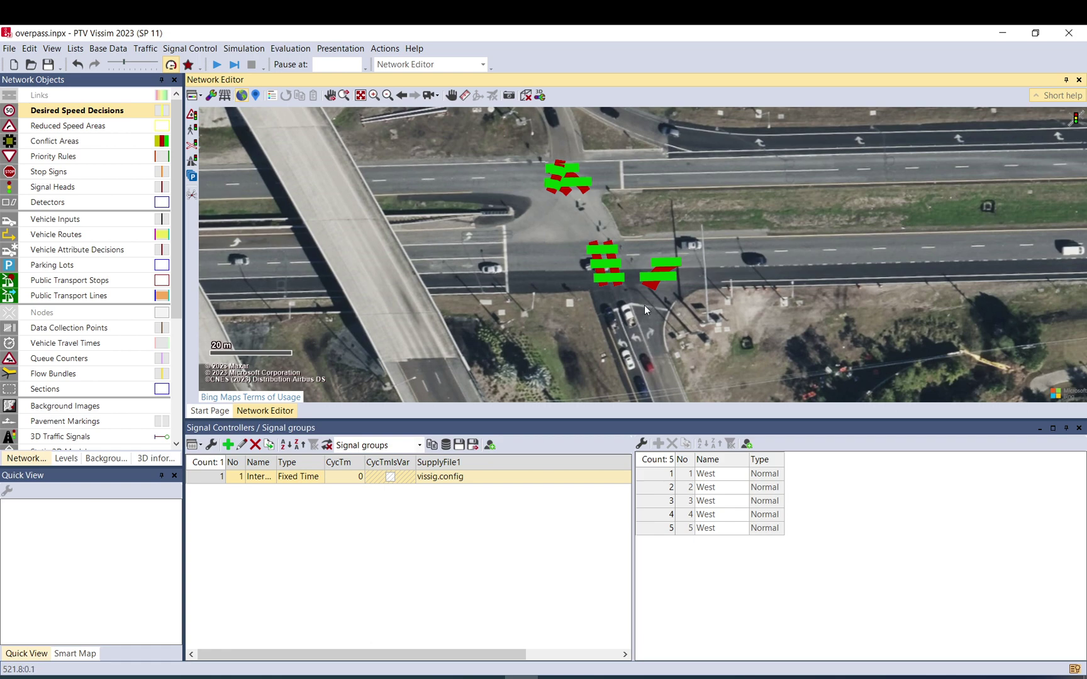
scroll(603, 251, "down", 1)
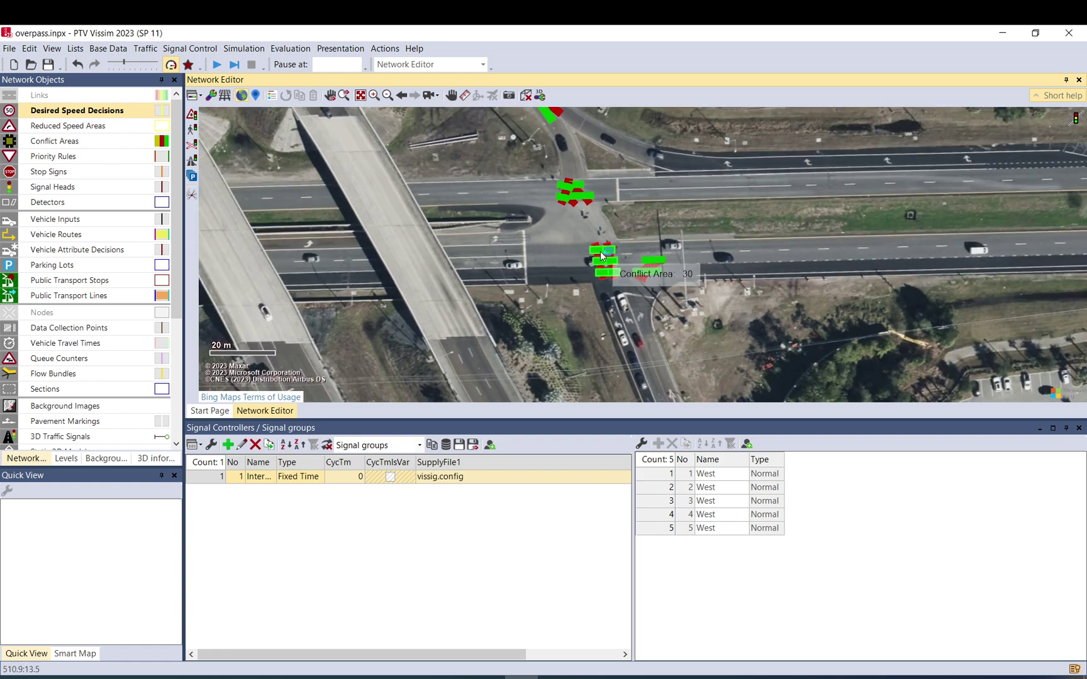
left_click(206, 482)
double_click(206, 482)
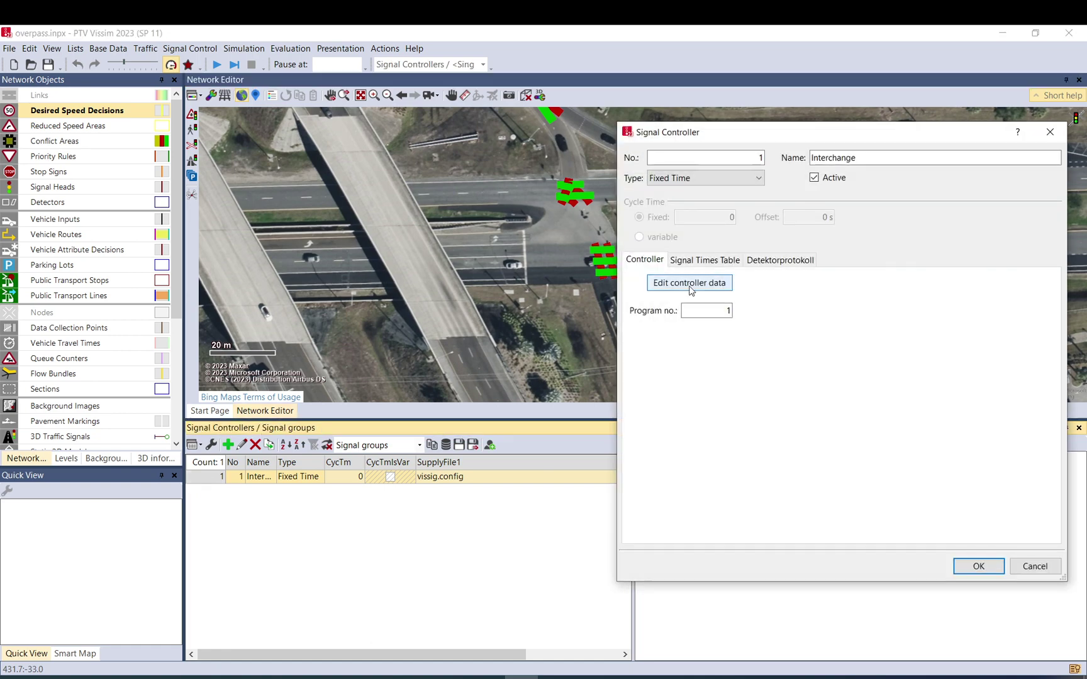
left_click(722, 284)
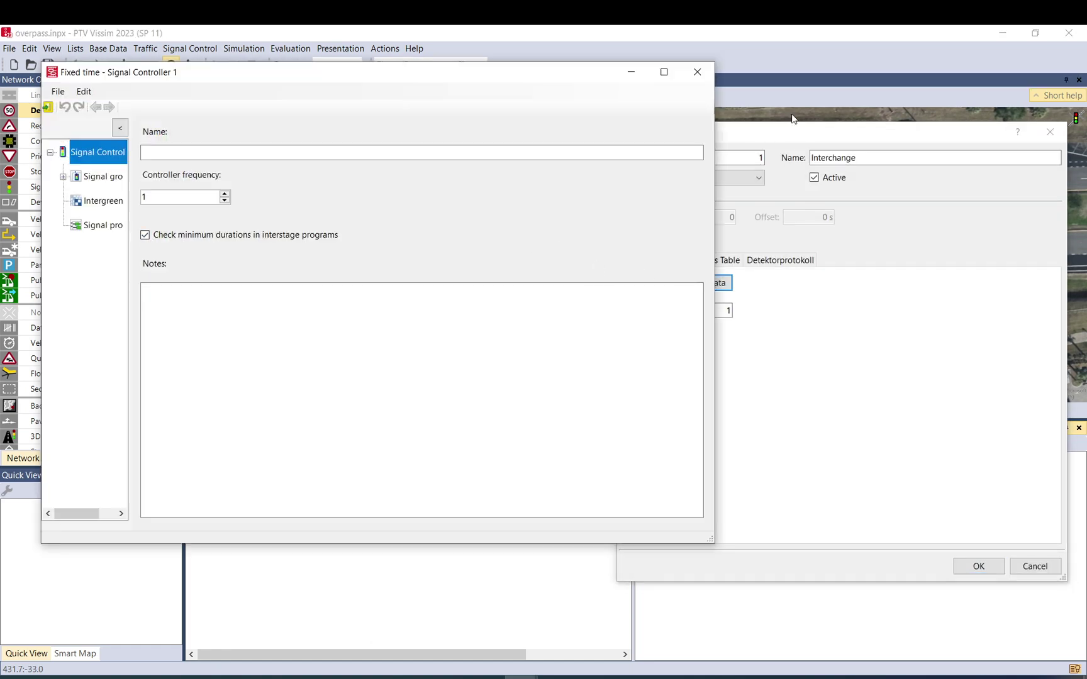
left_click(697, 72)
left_click(977, 566)
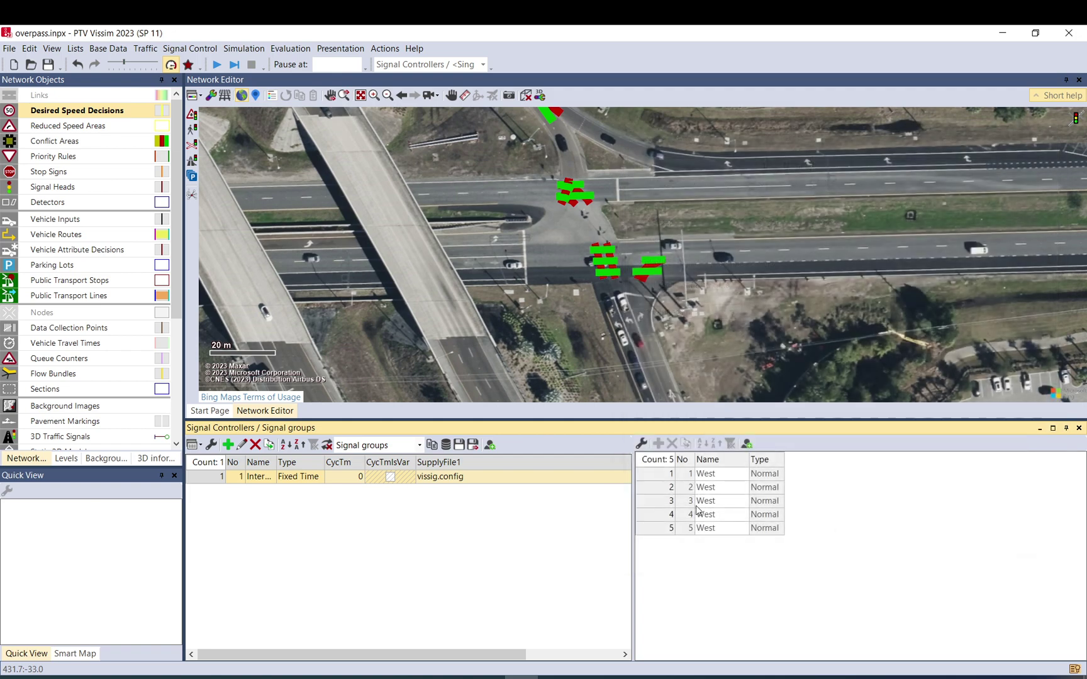
left_click(664, 530)
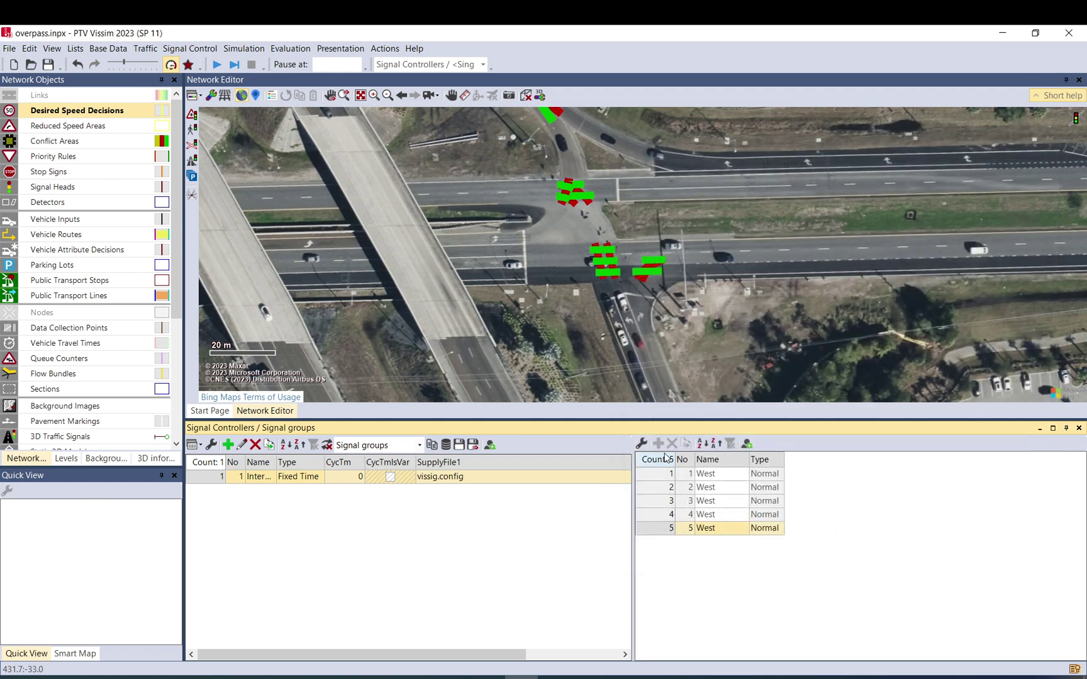
left_click(719, 515)
left_click(770, 487)
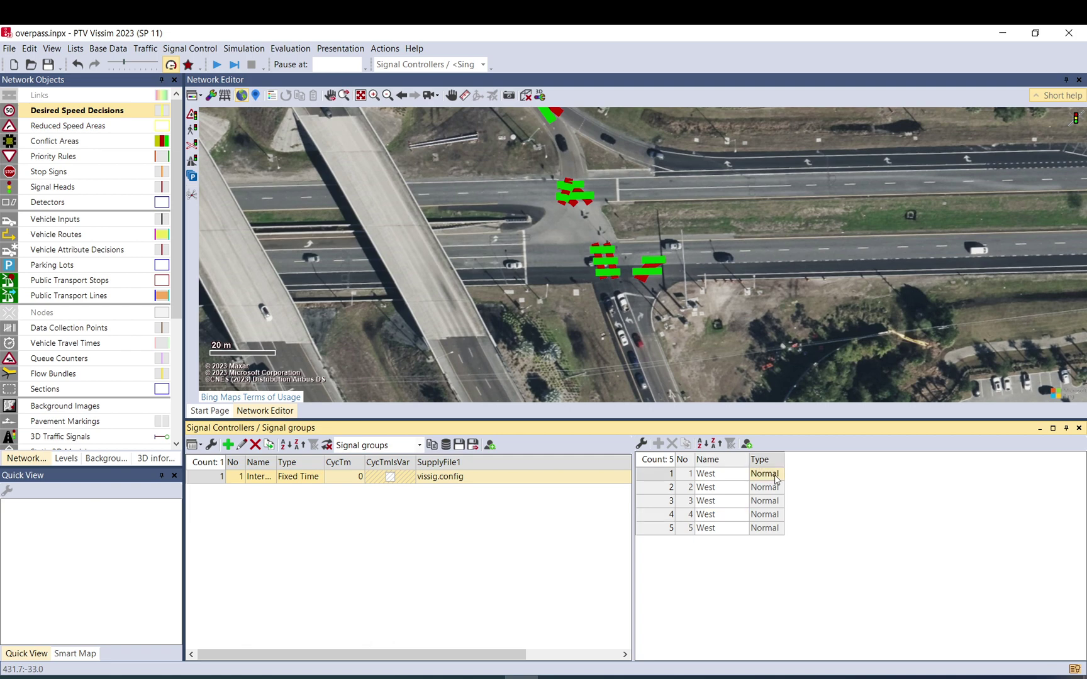
left_click(736, 488)
left_click(706, 527)
left_click(712, 501)
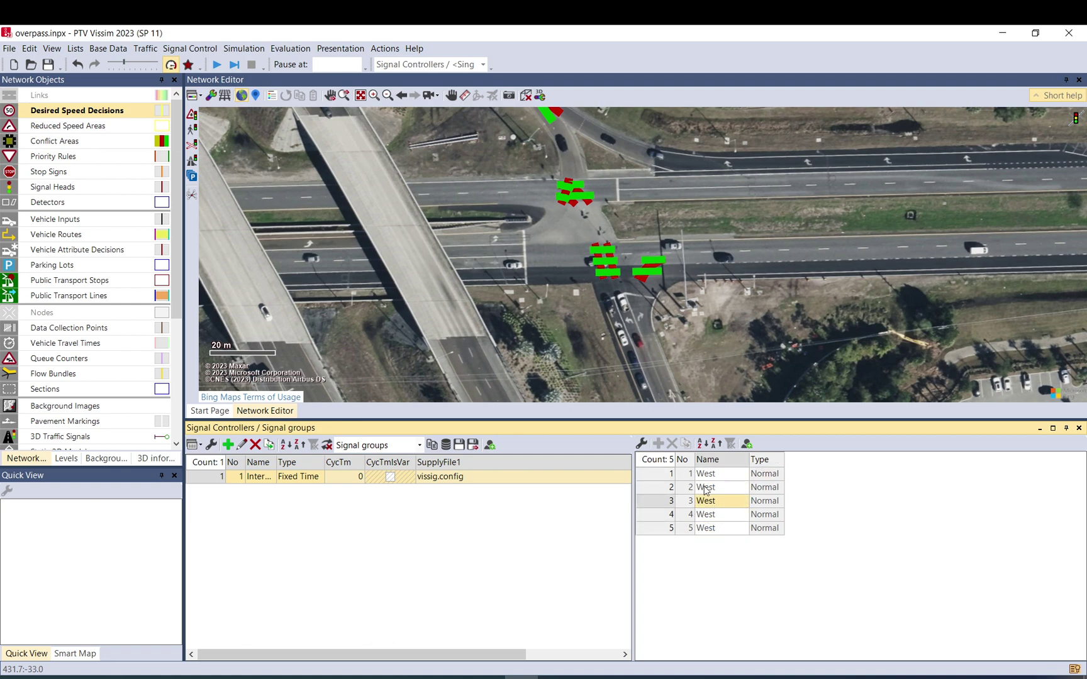
left_click(641, 443)
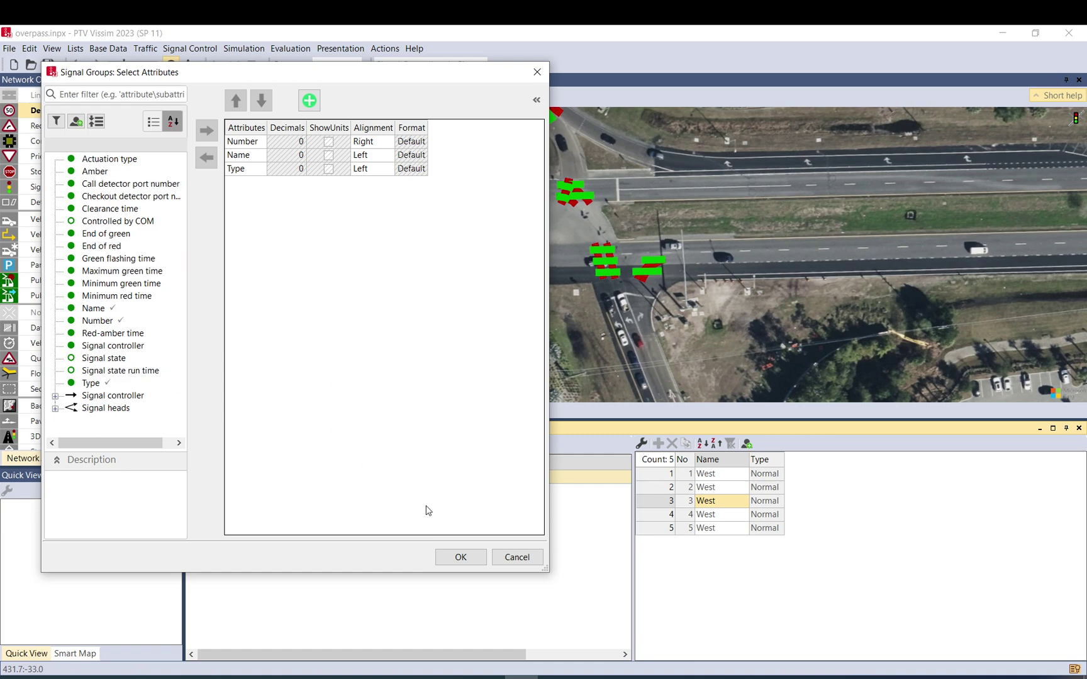
left_click(525, 556)
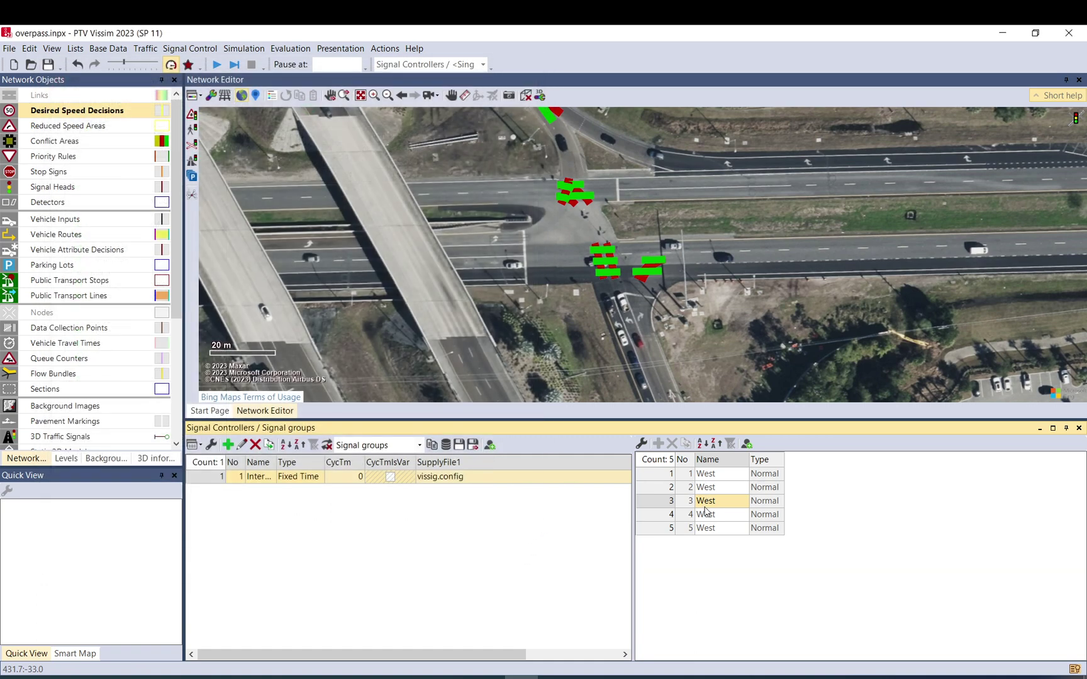
left_click(712, 489)
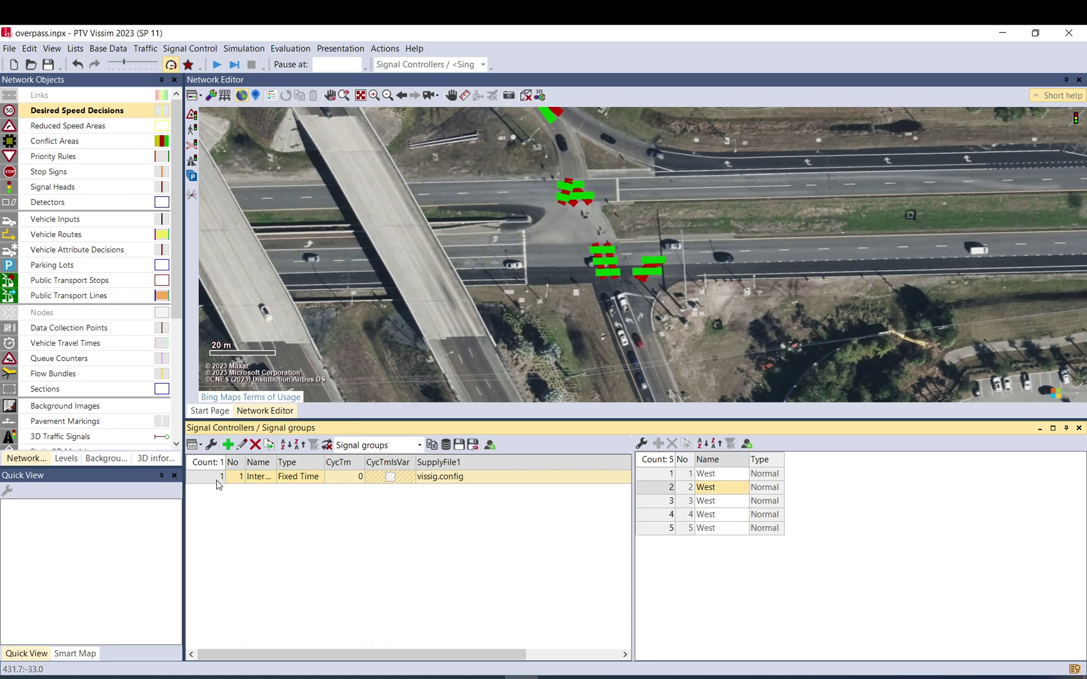
Open the signal group list in the Interchange controller's fixed-time data and rename signal group 1 as West thru
double_click(216, 480)
left_click(690, 282)
left_click(167, 251)
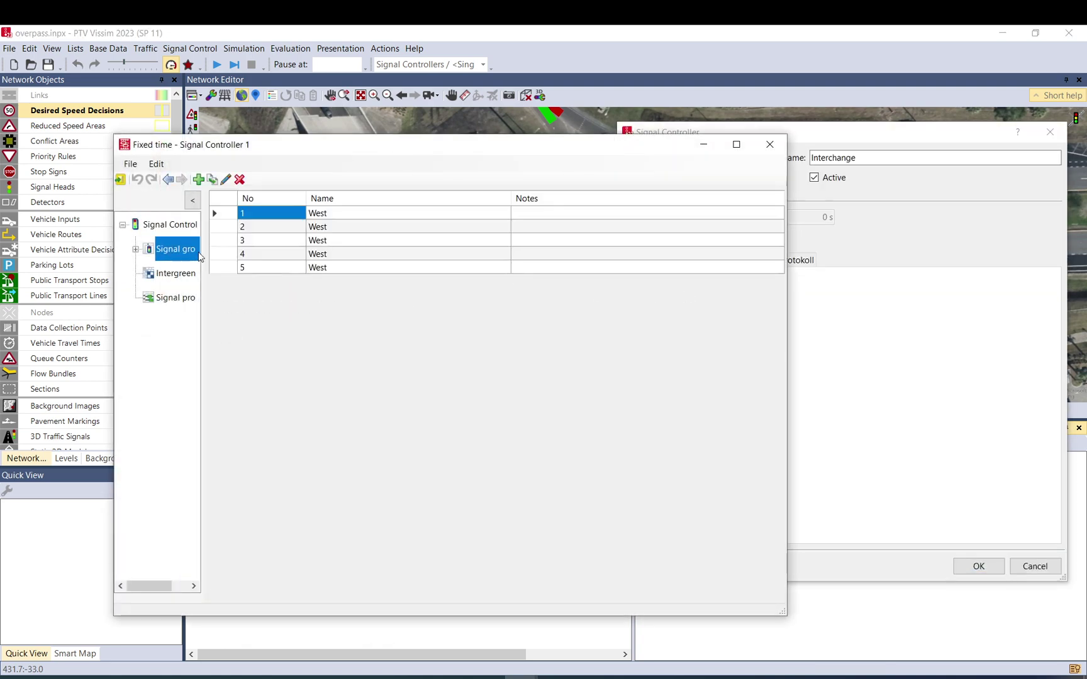
left_click(341, 218)
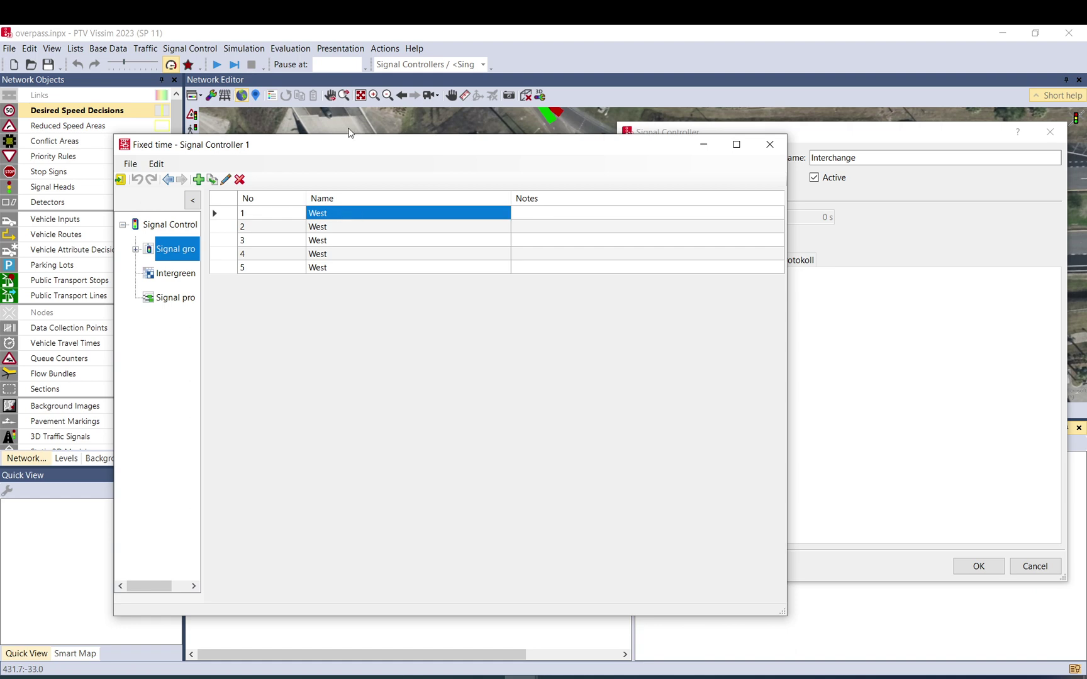
left_click_drag(346, 145, 790, 231)
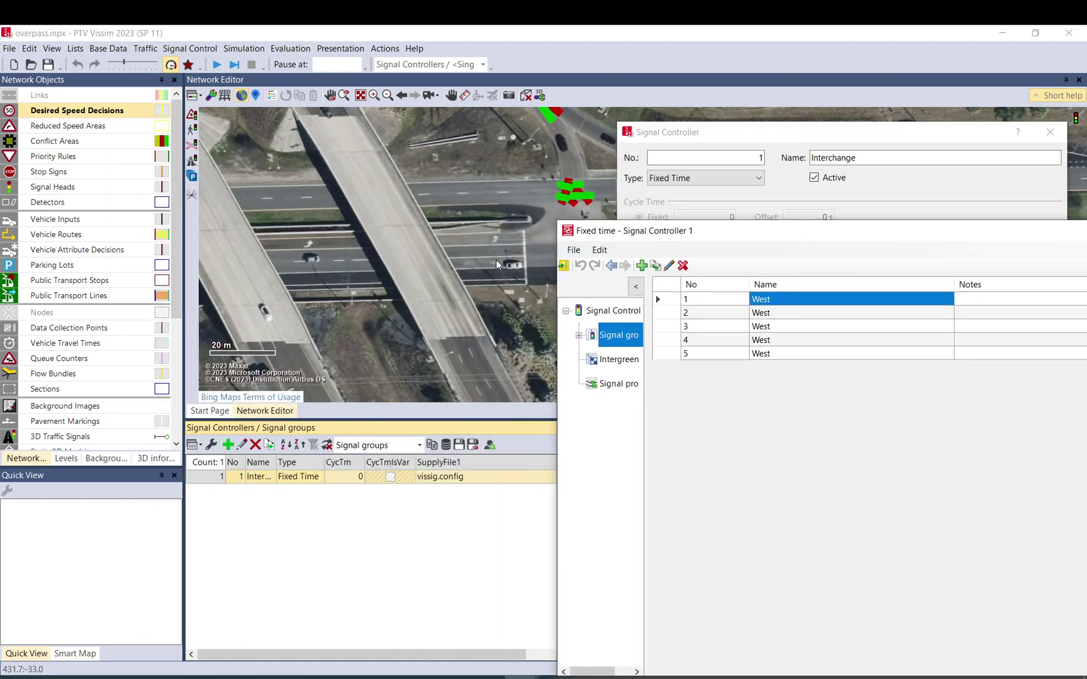
left_click(782, 300)
left_click(781, 300)
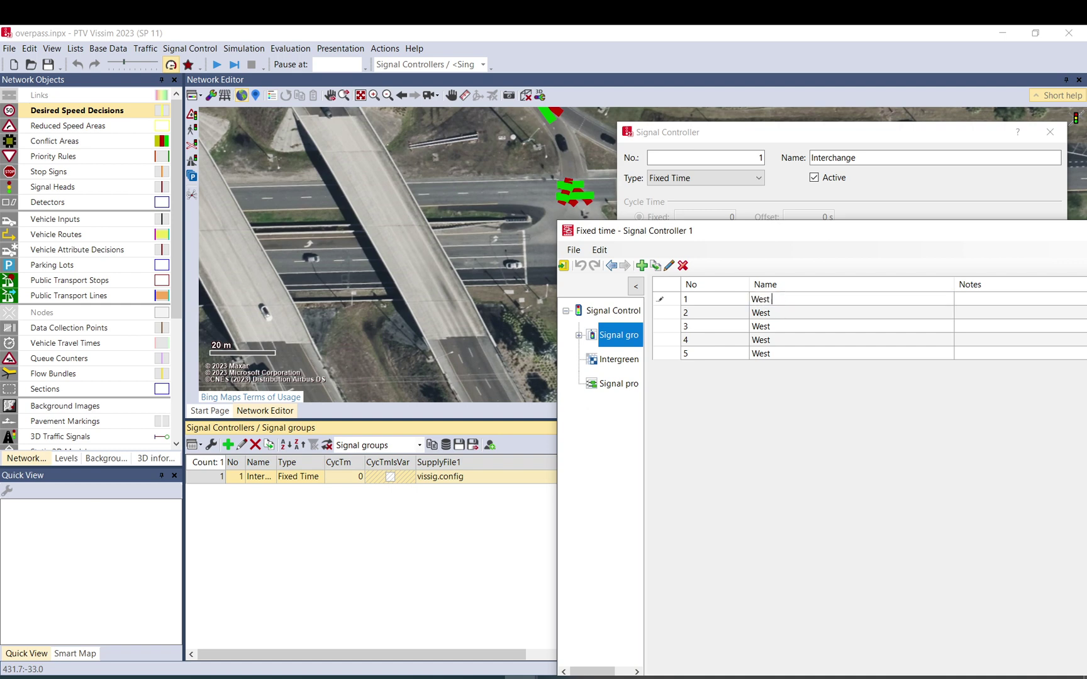
type("thru")
key("Return")
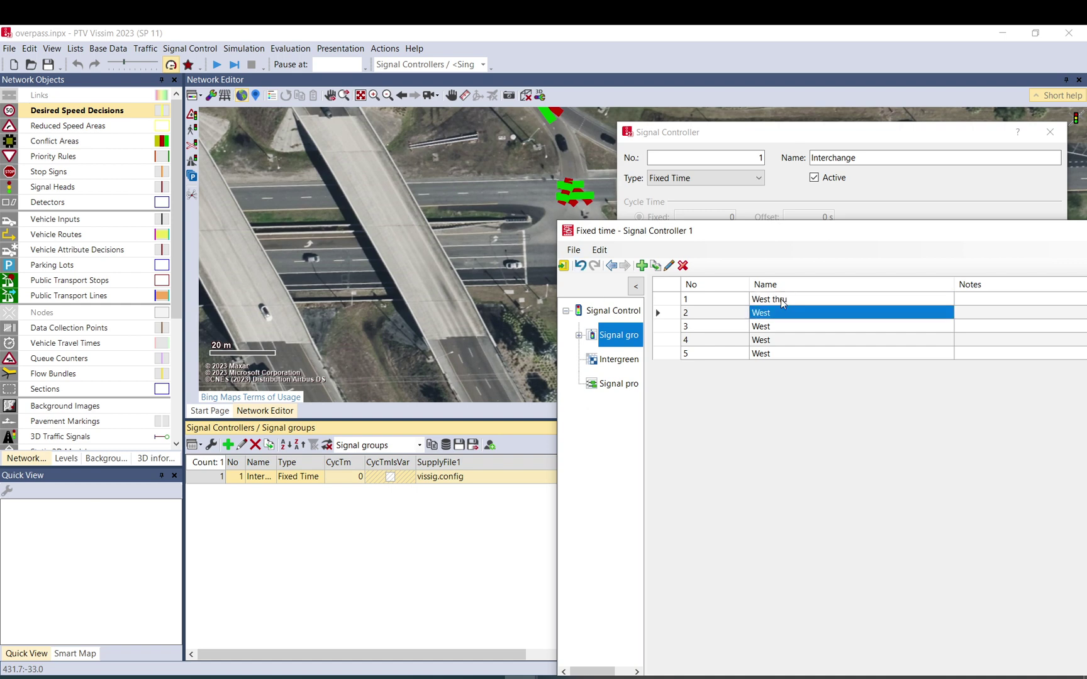
Rename signal group 2 as West LT and signal group 3 as East
type("We")
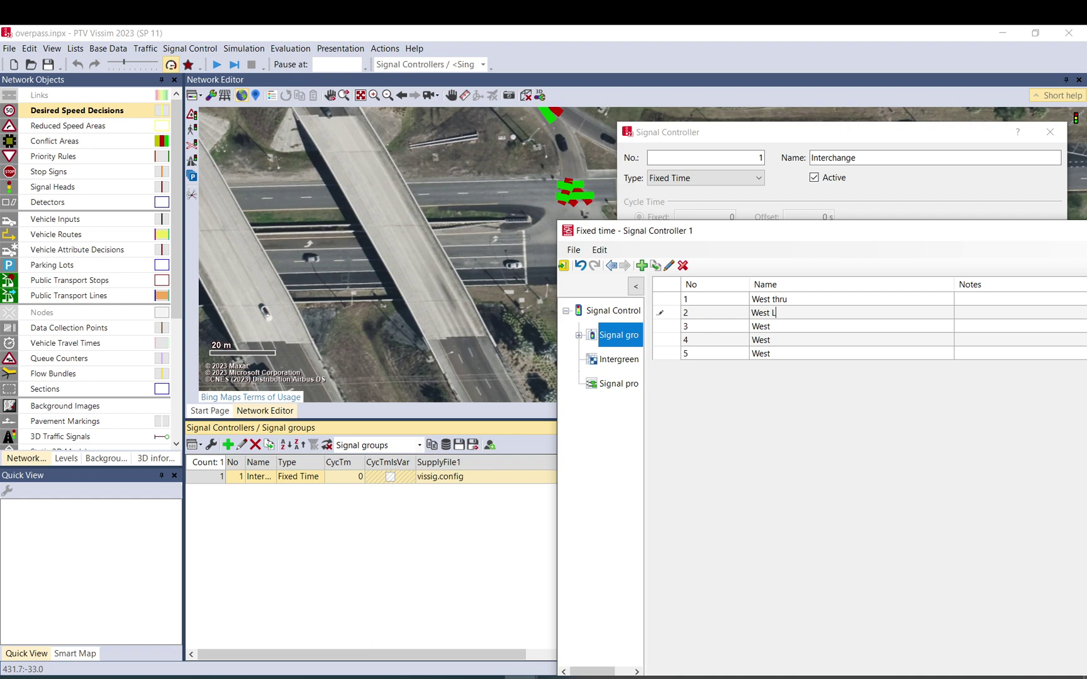
type("T")
key("Return")
key("Down")
type("East")
key("Return")
key("Down")
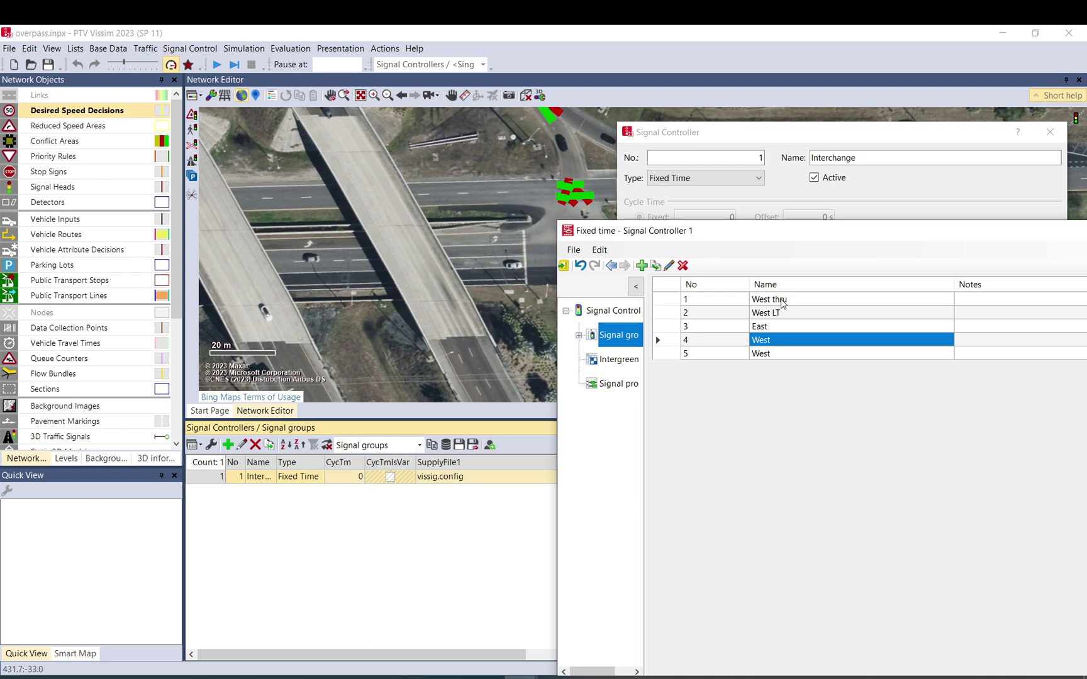
Rename signal group 4 as South app and delete the surplus fifth signal group
type("South app")
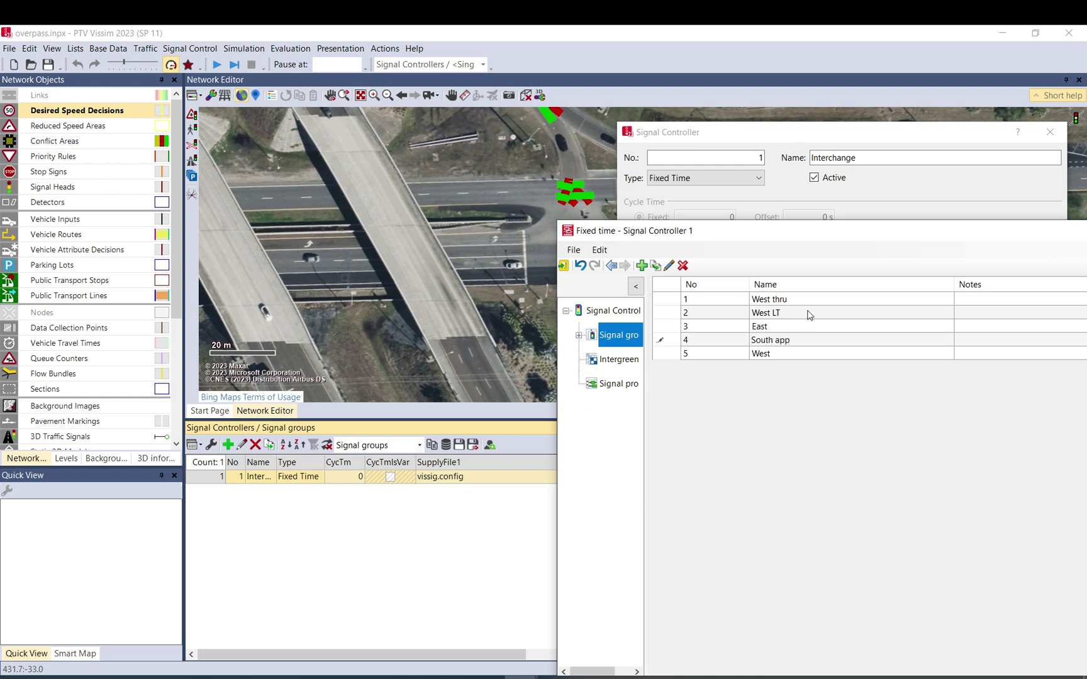
left_click(760, 356)
left_click(683, 265)
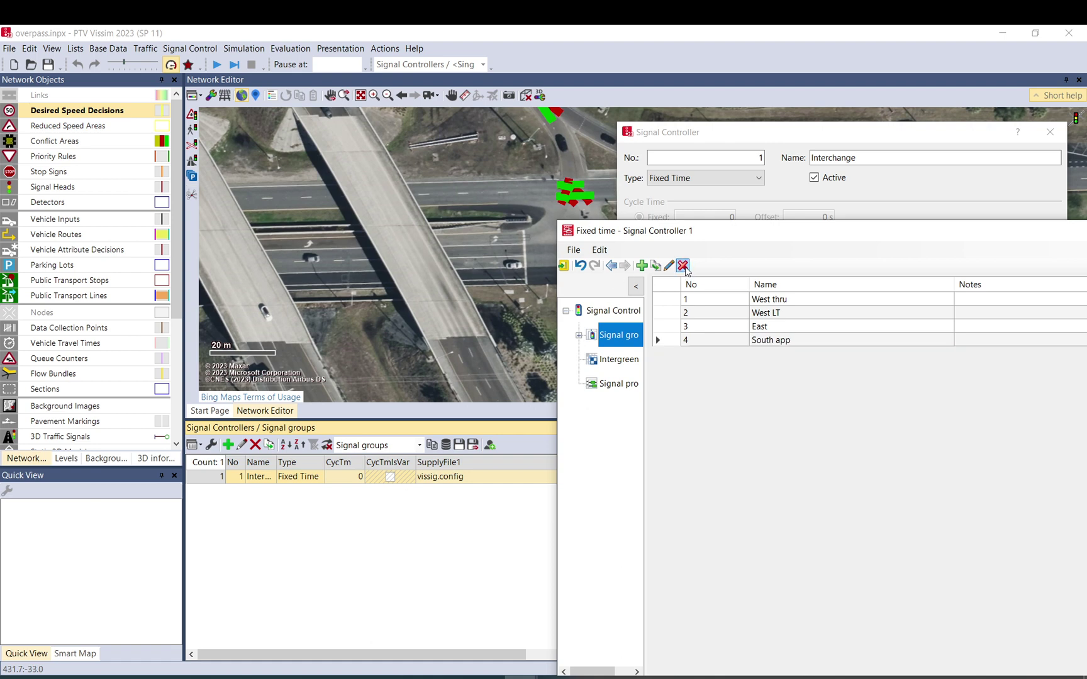
Add an intergreen matrix to the signal controller and open it for editing
left_click(619, 359)
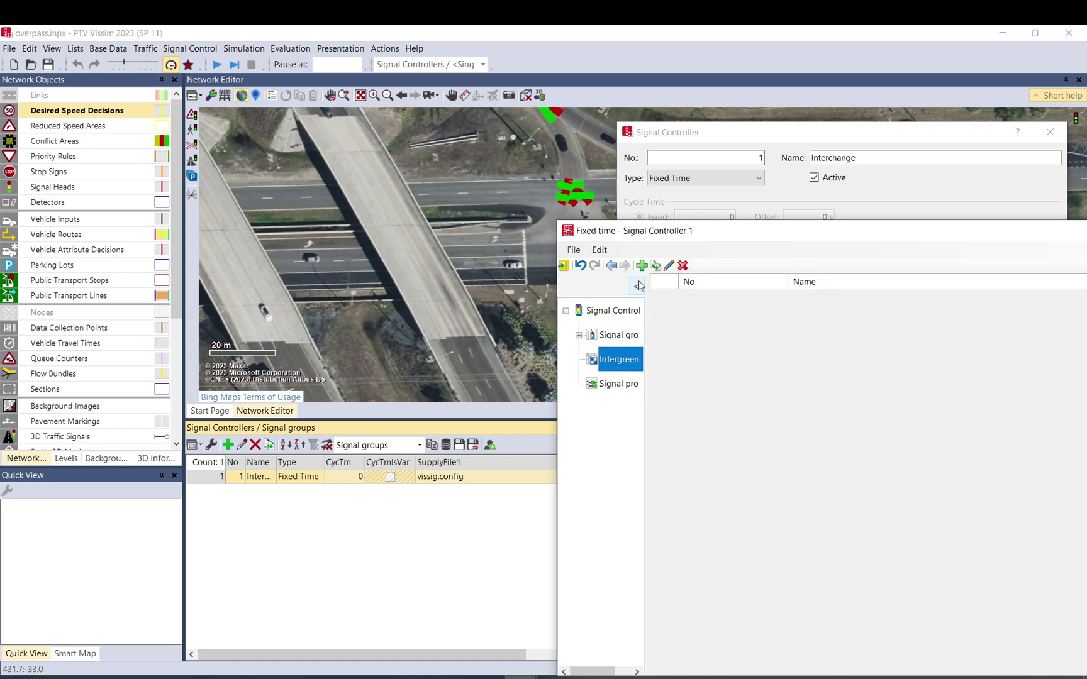
left_click(642, 265)
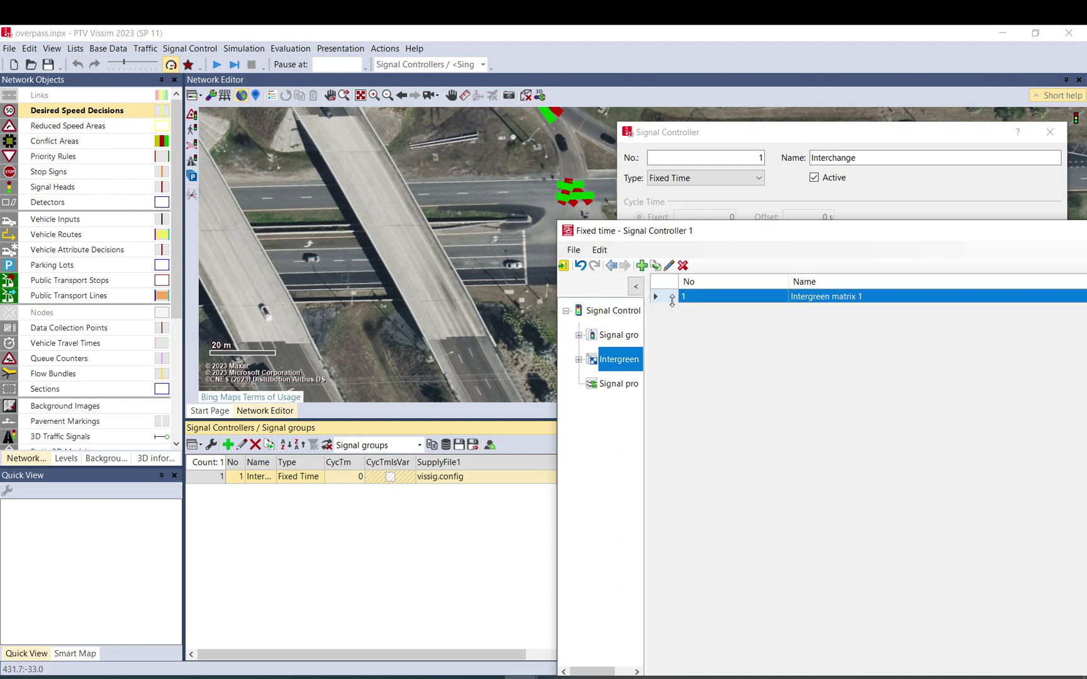
double_click(672, 298)
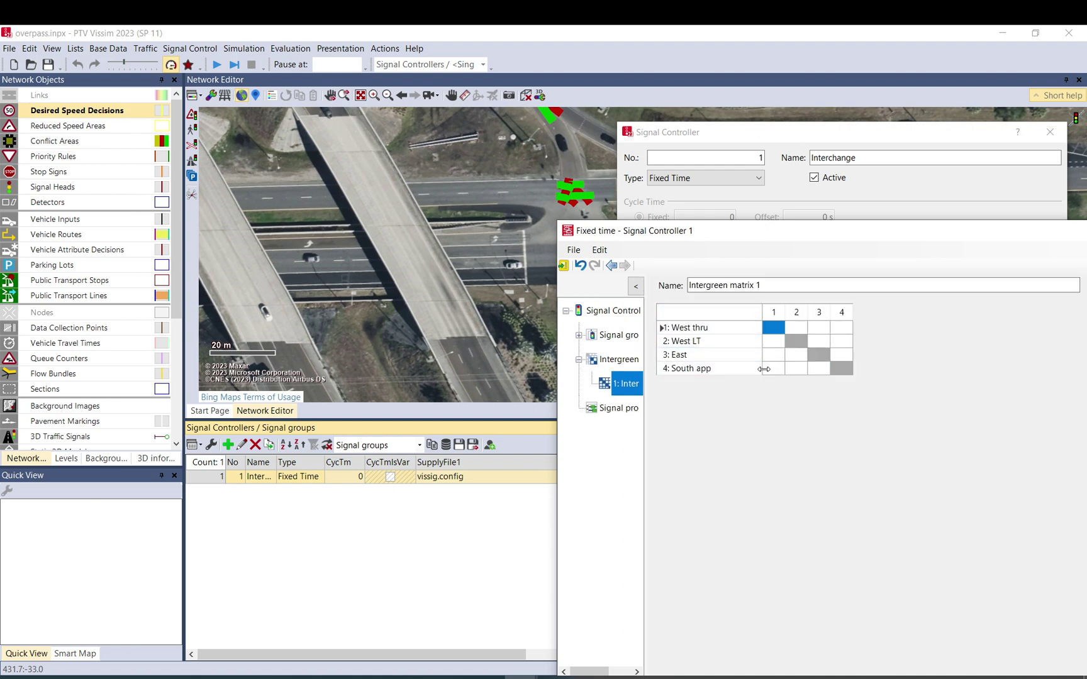
Set the intergreen times above the matrix diagonal to 7 for all signal group pairs
left_click(802, 328)
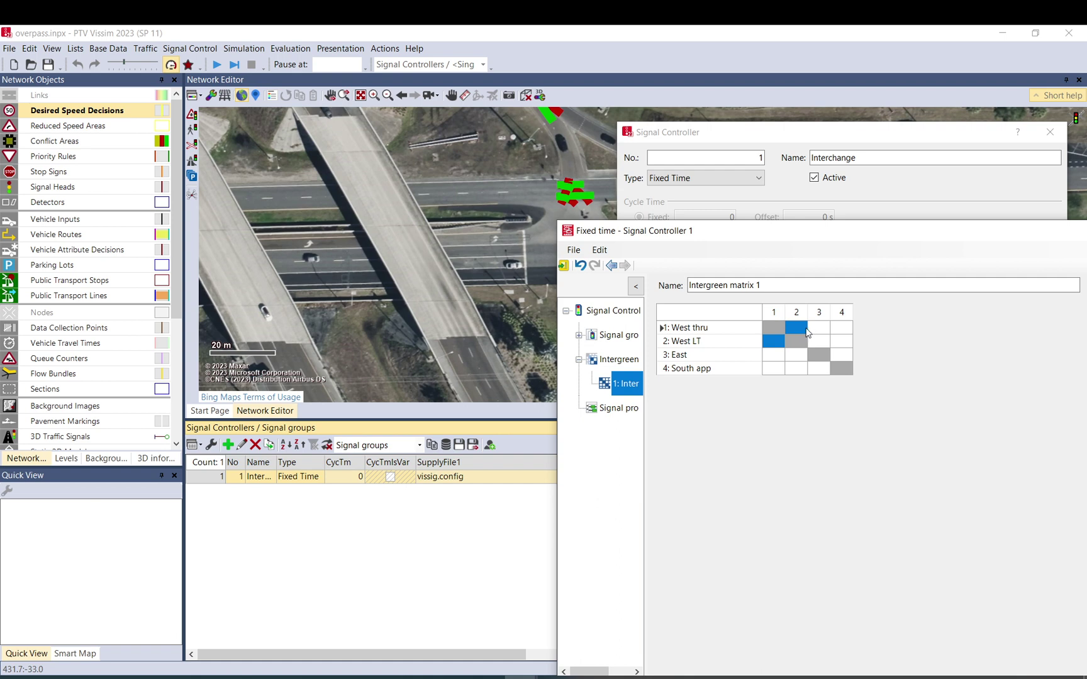
type("7")
key("Return")
left_click(841, 327)
type("7")
key("Return")
left_click(828, 333)
type("7")
left_click(819, 341)
type("7")
left_click(842, 341)
type("7")
left_click(841, 355)
type("7")
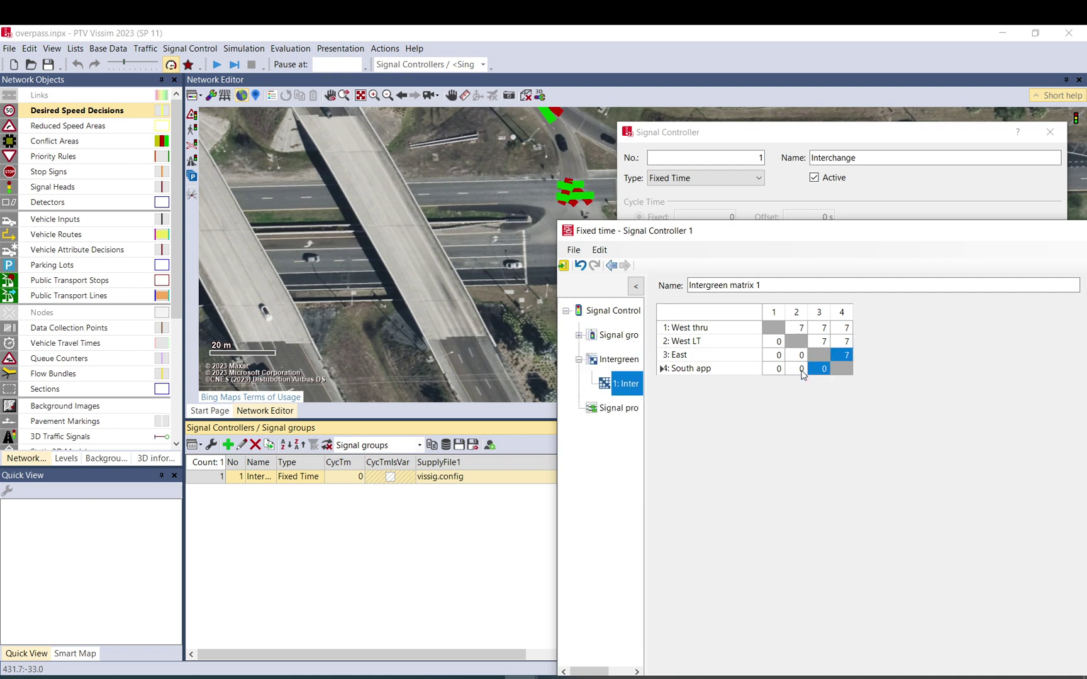
Set the intergreen times below the matrix diagonal to 7 for all signal group pairs
left_click(841, 340)
left_click(784, 341, "ctrl")
type("7")
key("Return")
type("7")
key("Return")
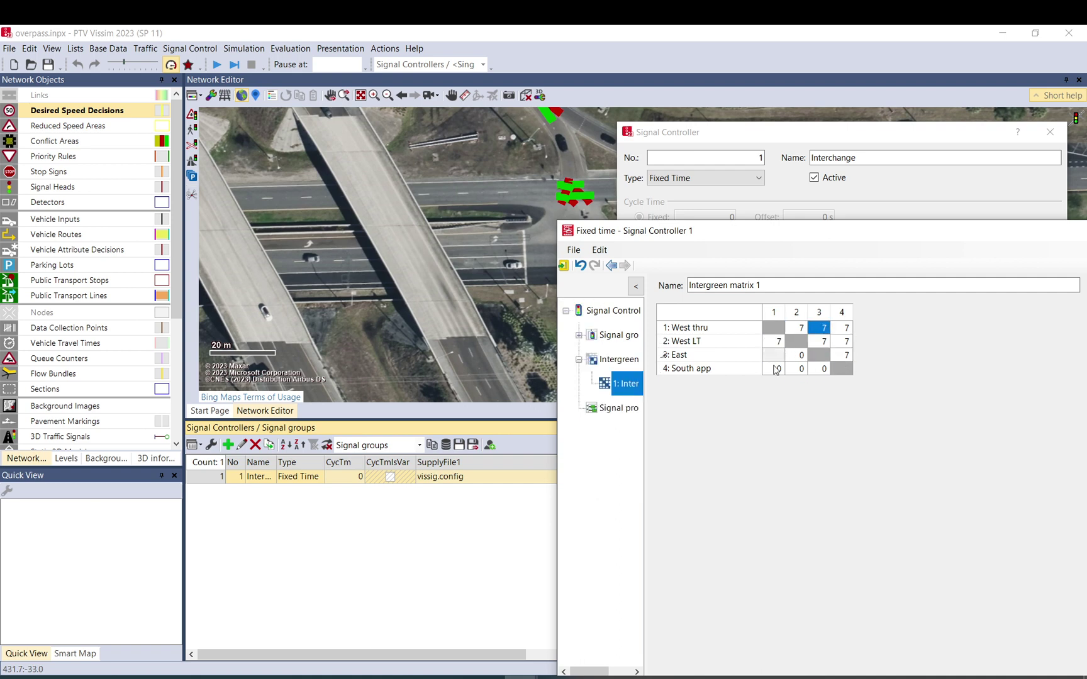
type("7")
left_click(798, 367)
type("7")
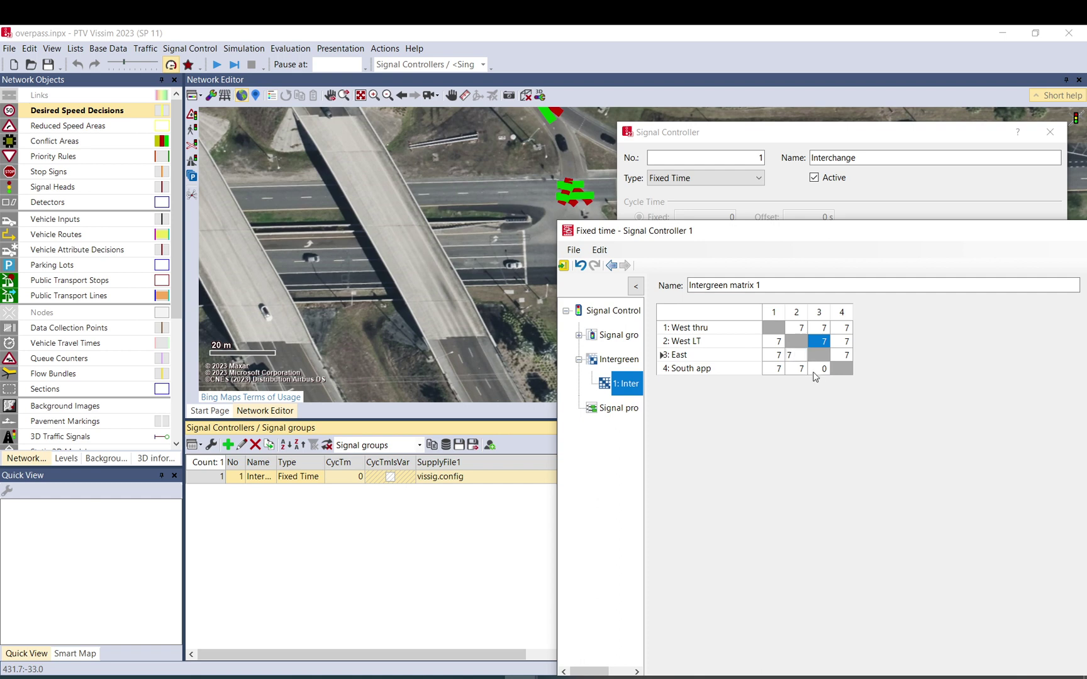
left_click(818, 369)
type("7")
left_click(794, 369)
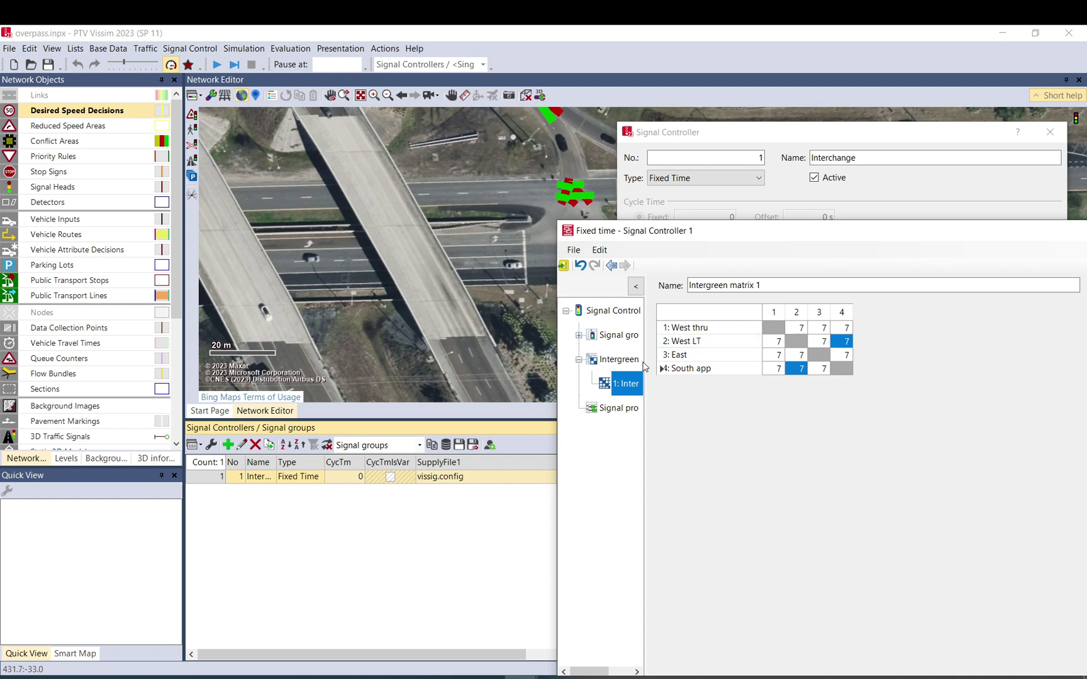
Add a signal program, open it for editing and set its cycle time to 90
left_click(619, 410)
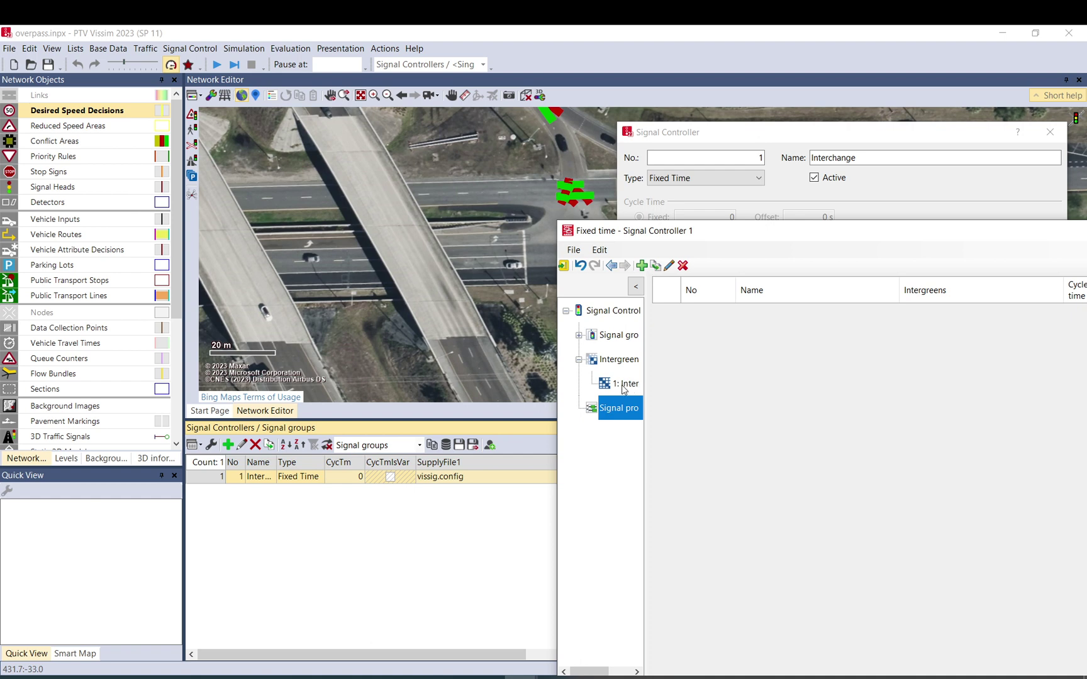
left_click(642, 265)
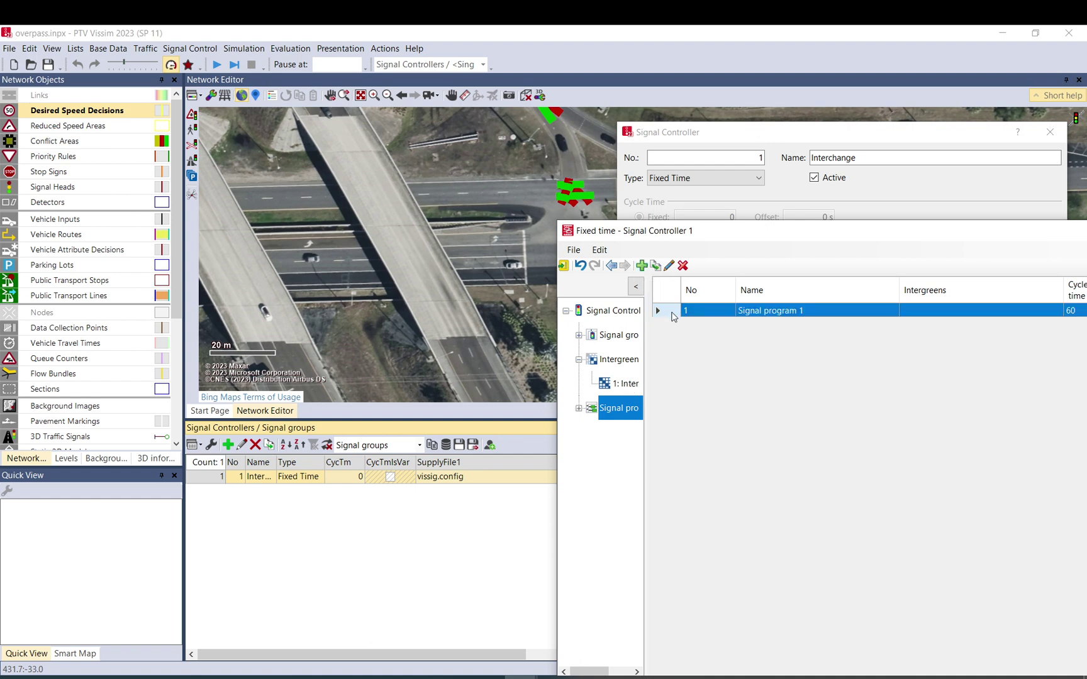
double_click(672, 311)
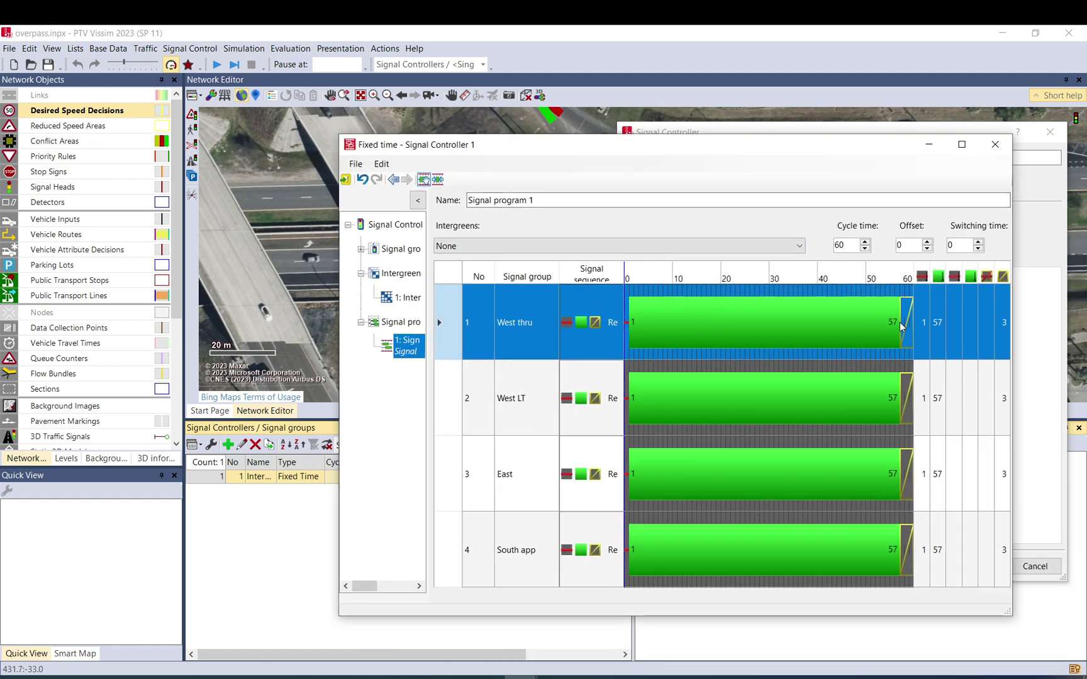
double_click(842, 246)
type("90")
left_click(909, 249)
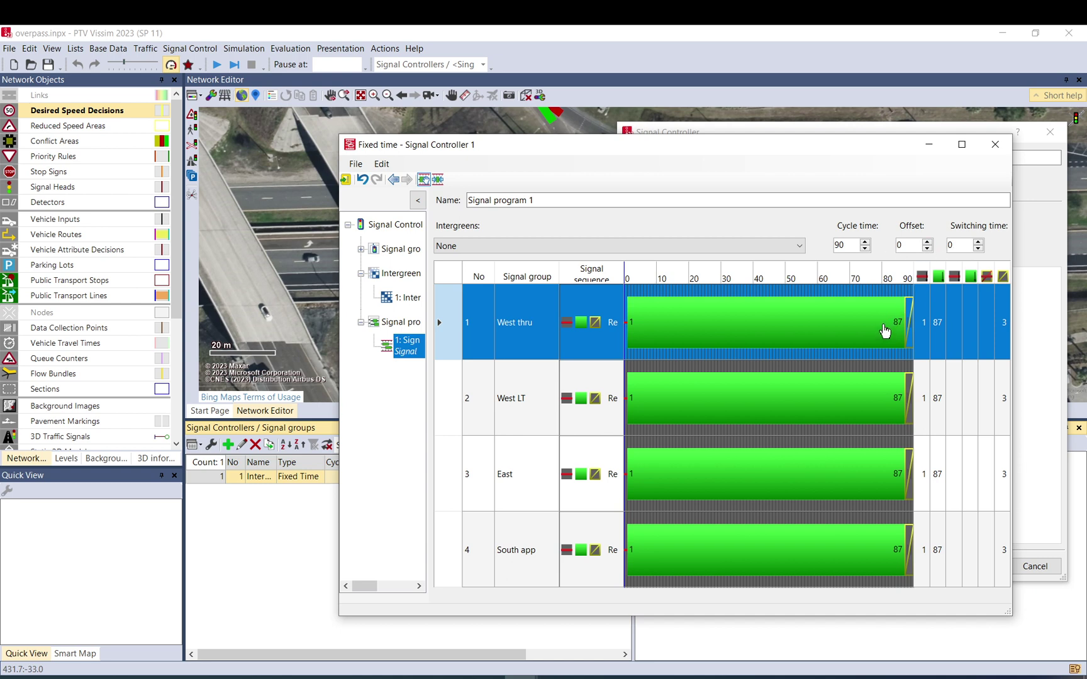
key("Tab")
Shorten the West thru green to end at 39 and assign Intergreen matrix 1 to the signal program
left_click_drag(906, 333, 747, 333)
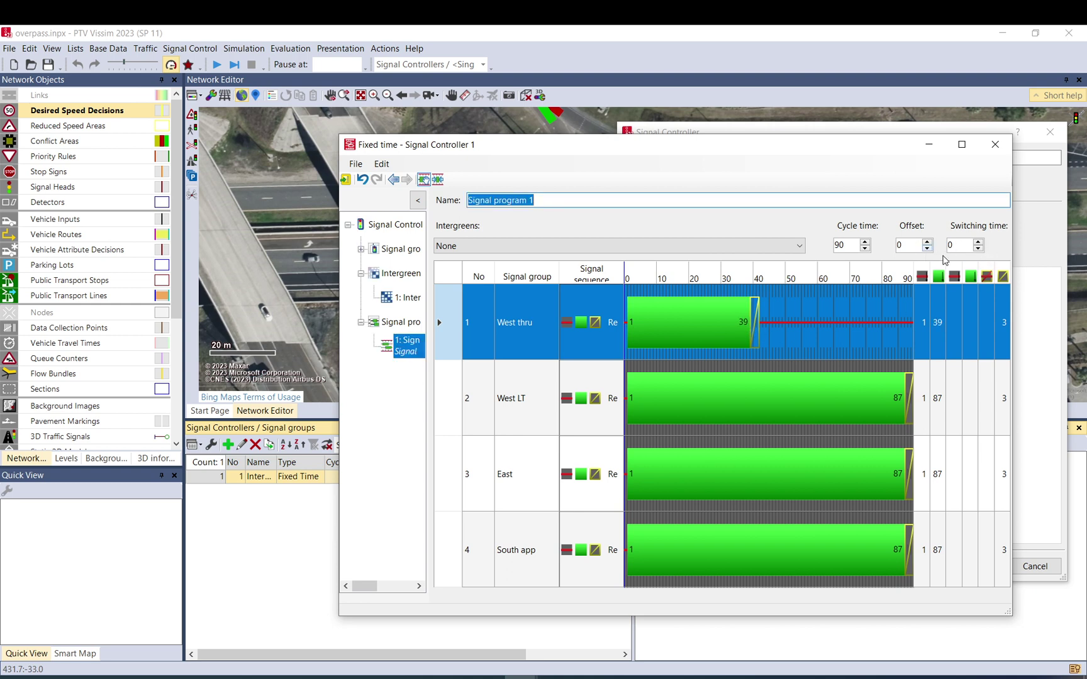
left_click(798, 250)
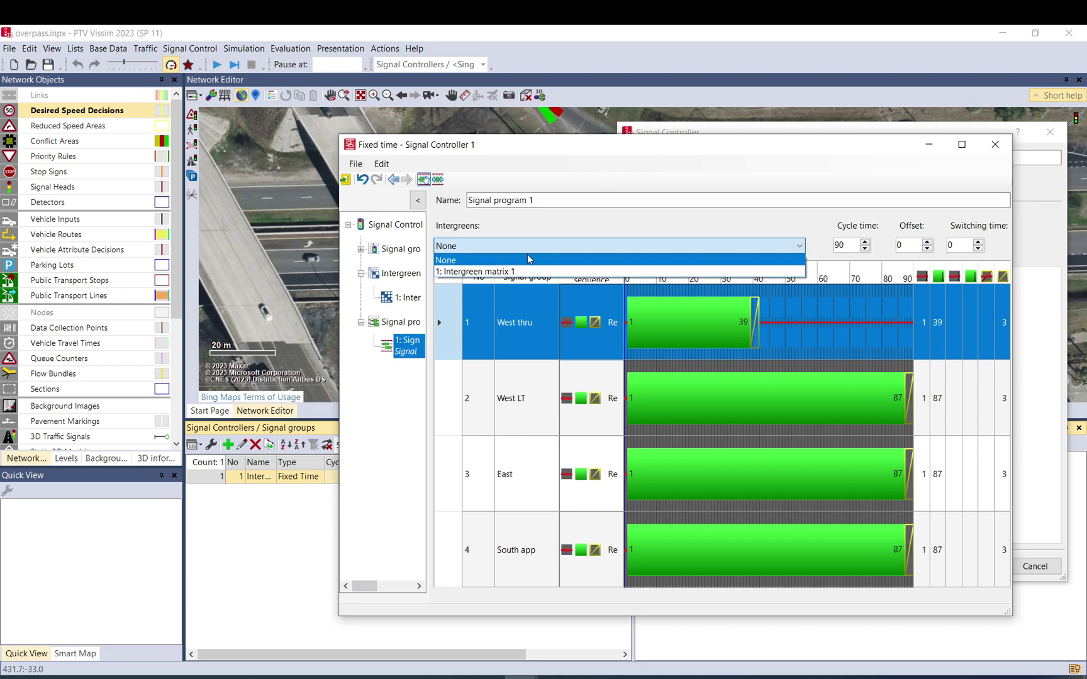
left_click(484, 272)
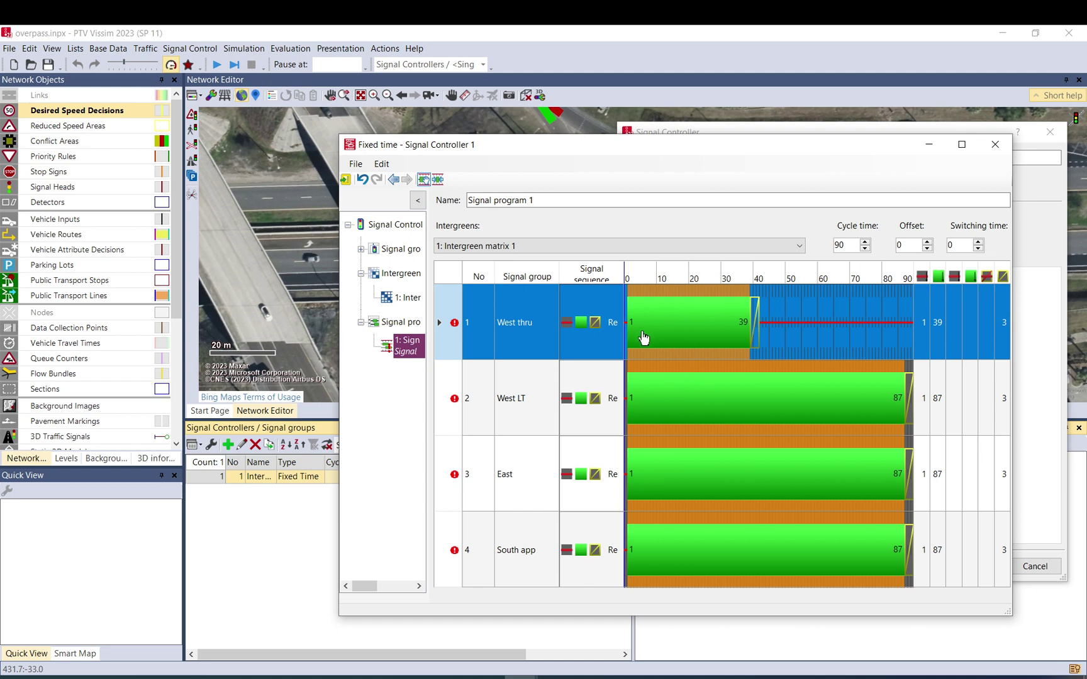
Clear the intergreen times between West thru and West LT in both directions in Intergreen matrix 1
left_click(414, 301)
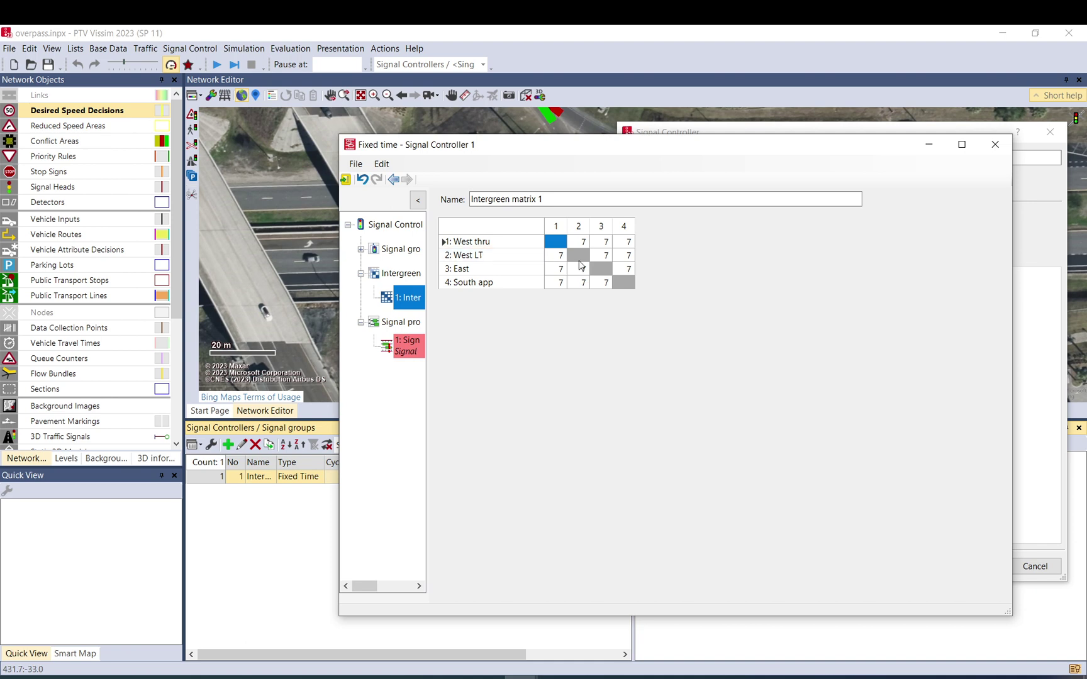
left_click(603, 244)
left_click(578, 243)
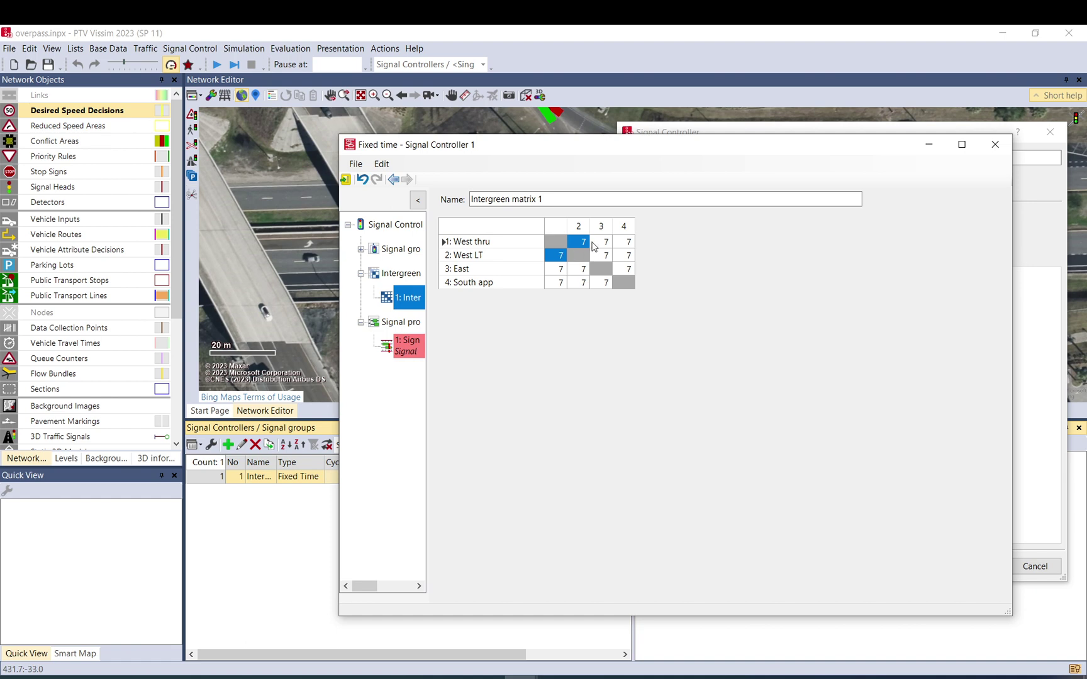
left_click(585, 246)
key("BackSpace")
left_click(570, 259)
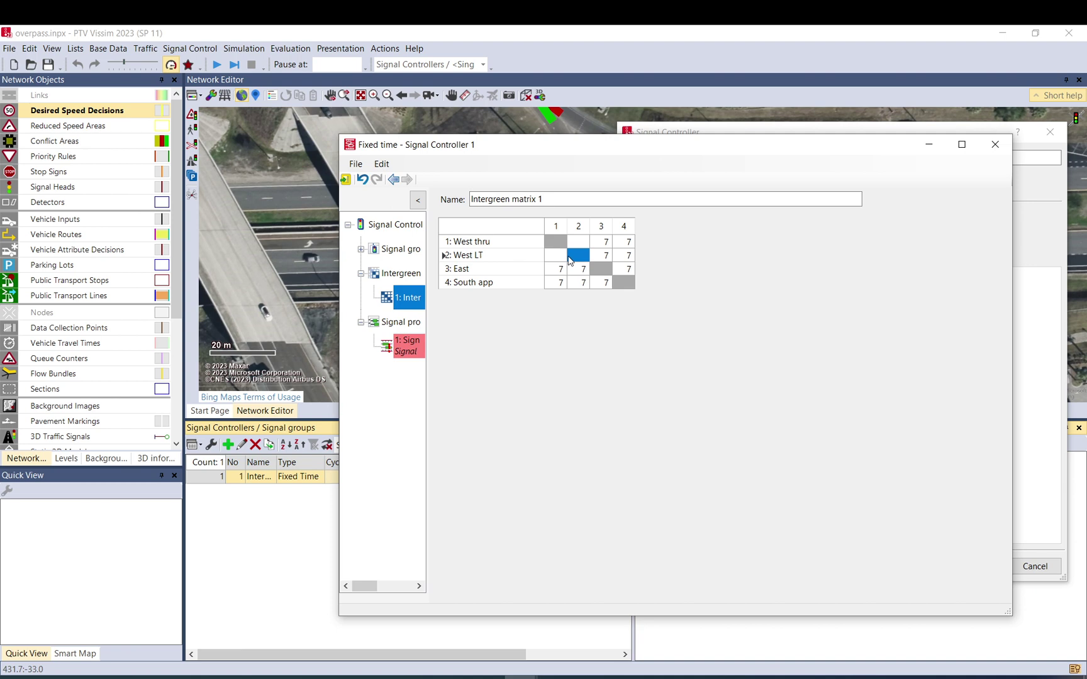
left_click(605, 260)
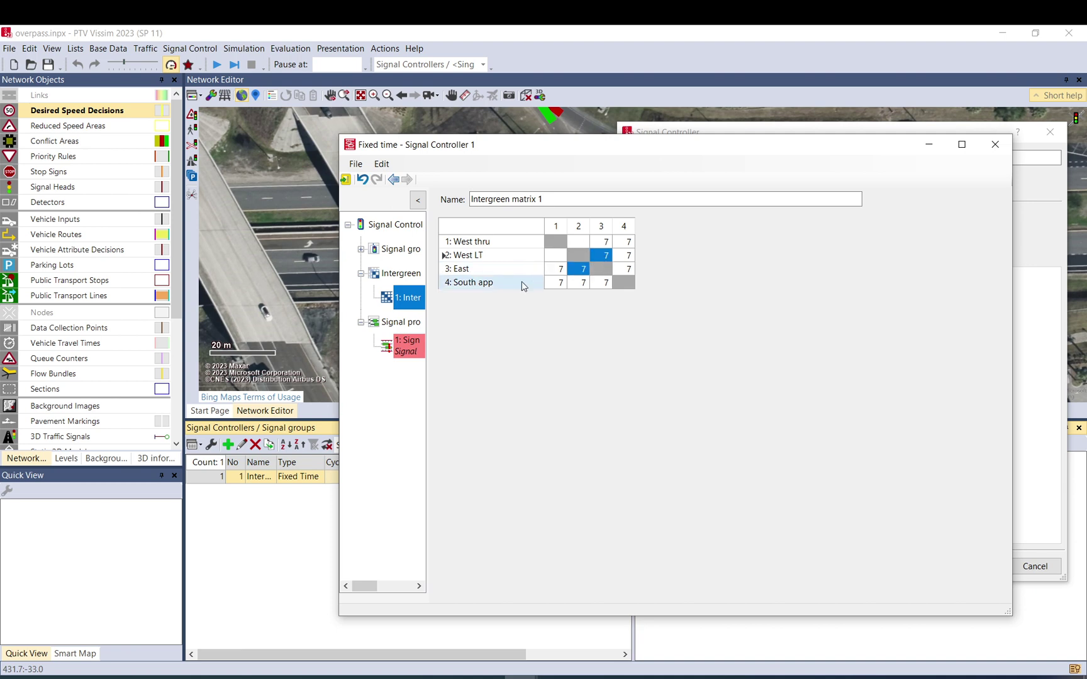
left_click(516, 246)
left_click(517, 271)
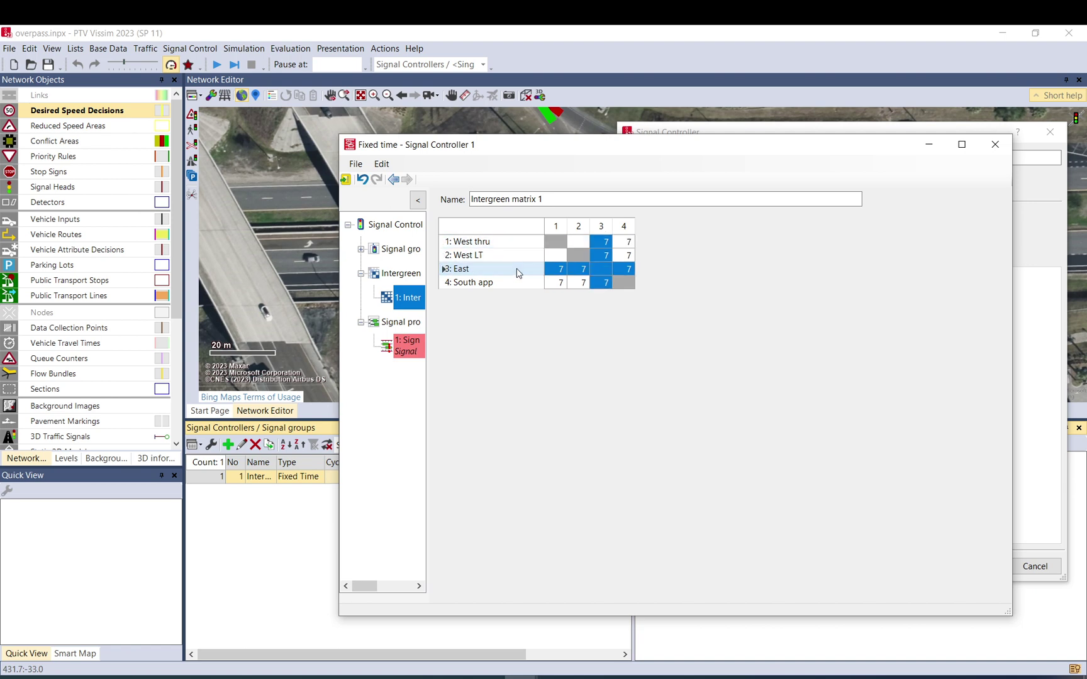
Clear the intergreen time between West thru and East in Intergreen matrix 1
left_click(604, 243)
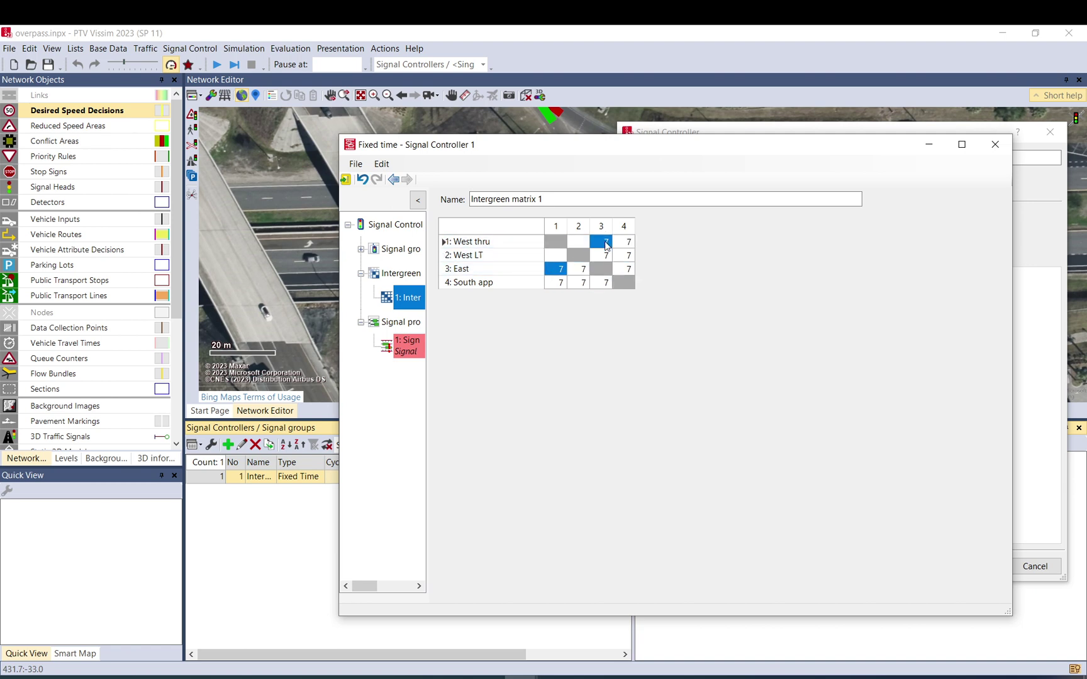
left_click(605, 242)
key("BackSpace")
key("Return")
In Signal program 1, set the green end to 47 for West thru and West LT and to 24 for East
left_click(407, 345)
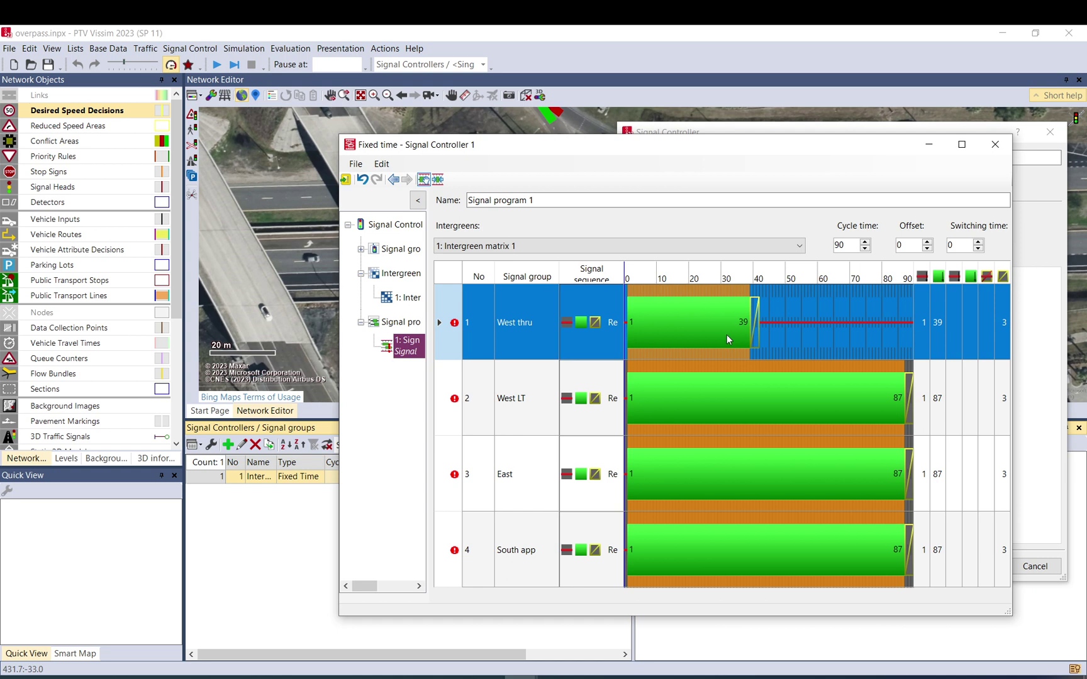
left_click_drag(753, 329, 734, 327)
left_click(686, 403)
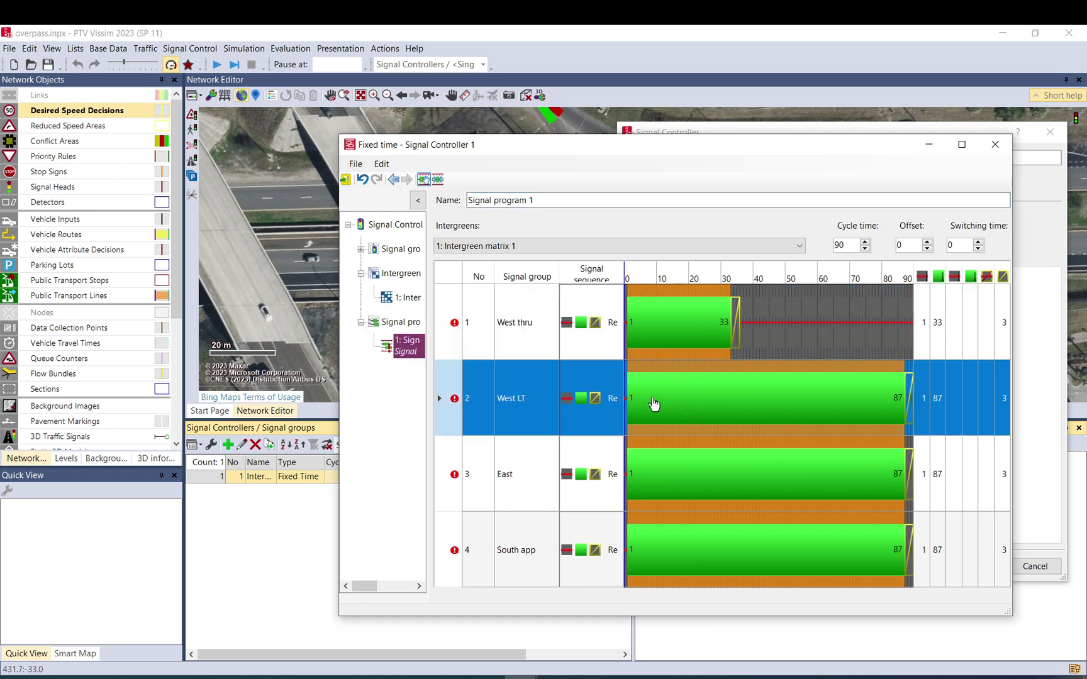
left_click_drag(629, 399, 631, 400)
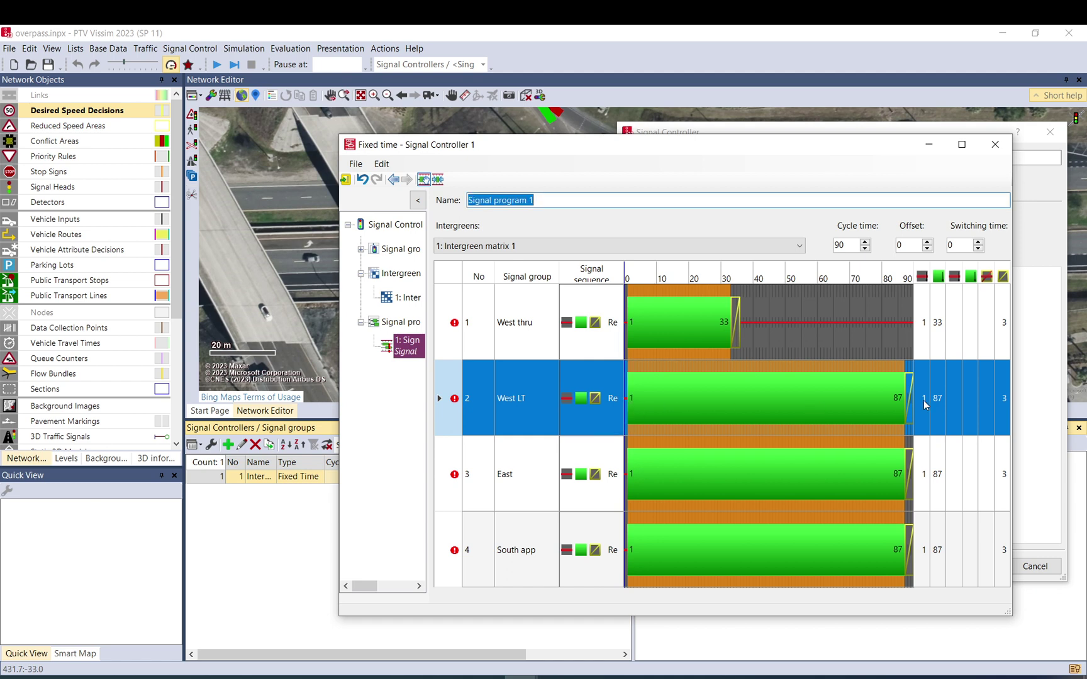
left_click_drag(906, 403, 778, 409)
left_click(637, 483)
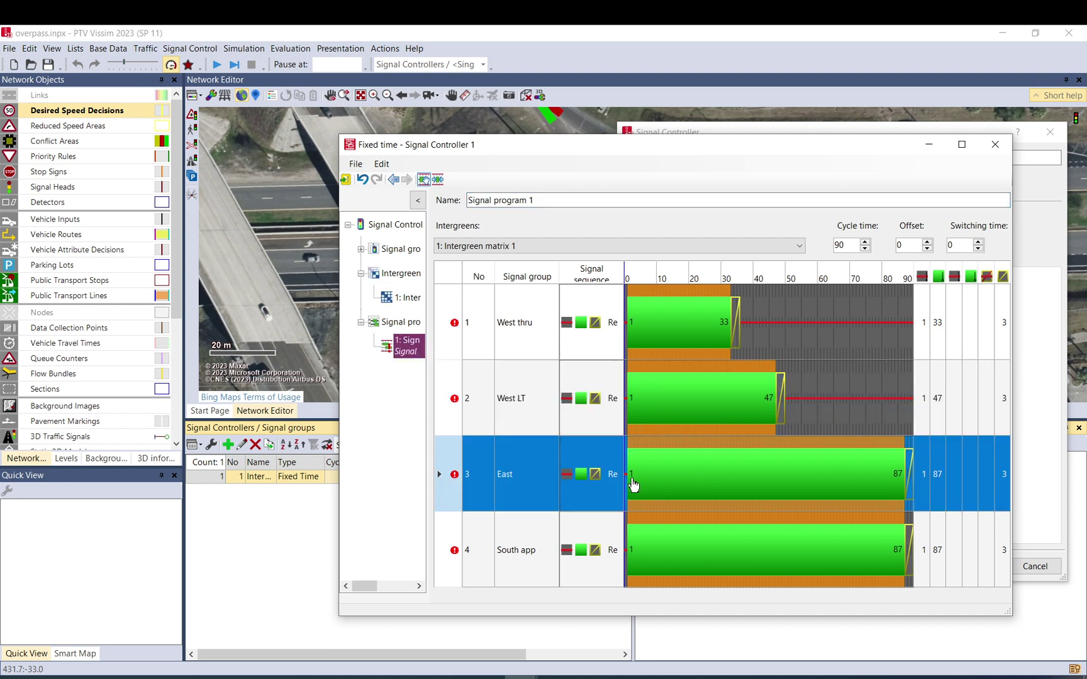
left_click_drag(904, 480, 704, 481)
left_click_drag(728, 342, 773, 344)
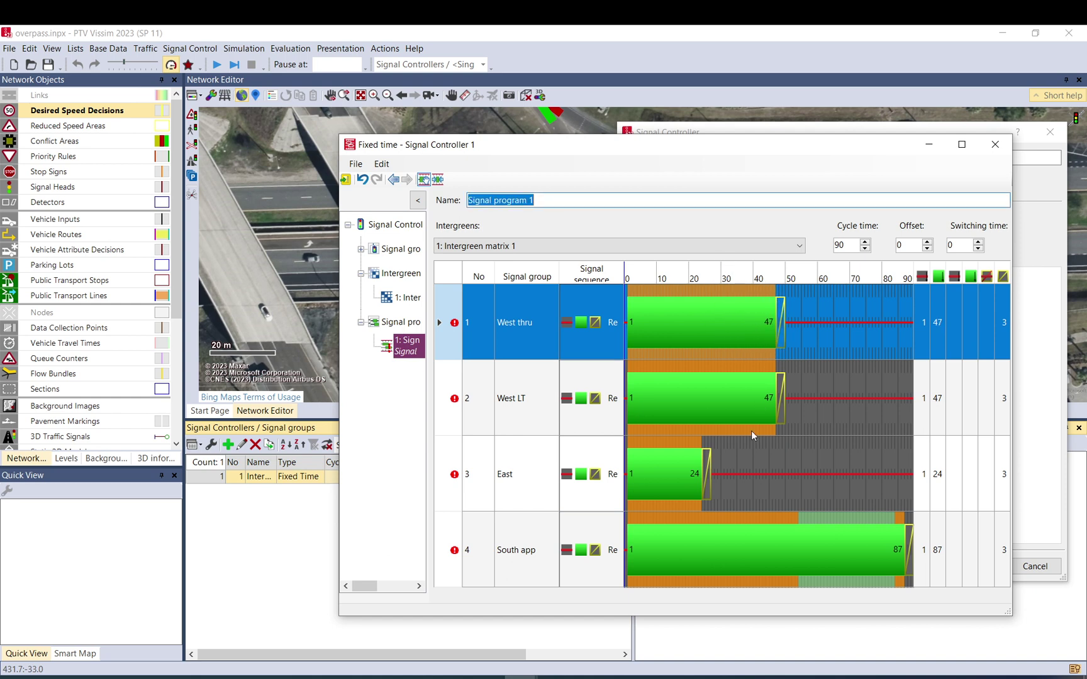
Set the South app green to start at 54 and the West LT green to start at 31
left_click(709, 518)
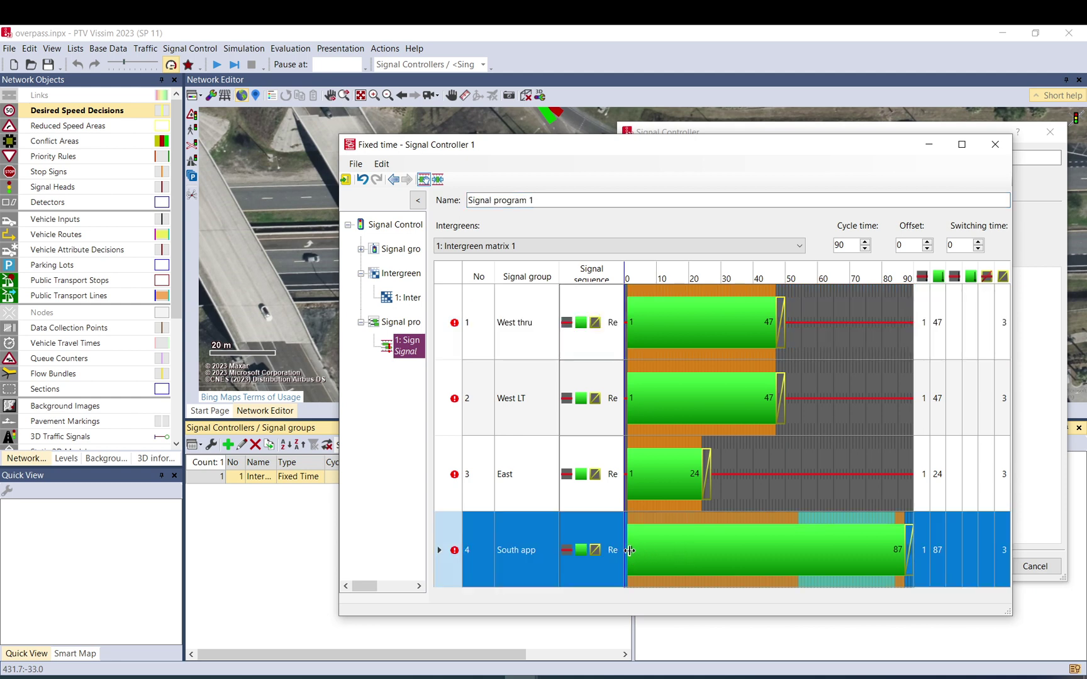
left_click_drag(632, 550, 800, 520)
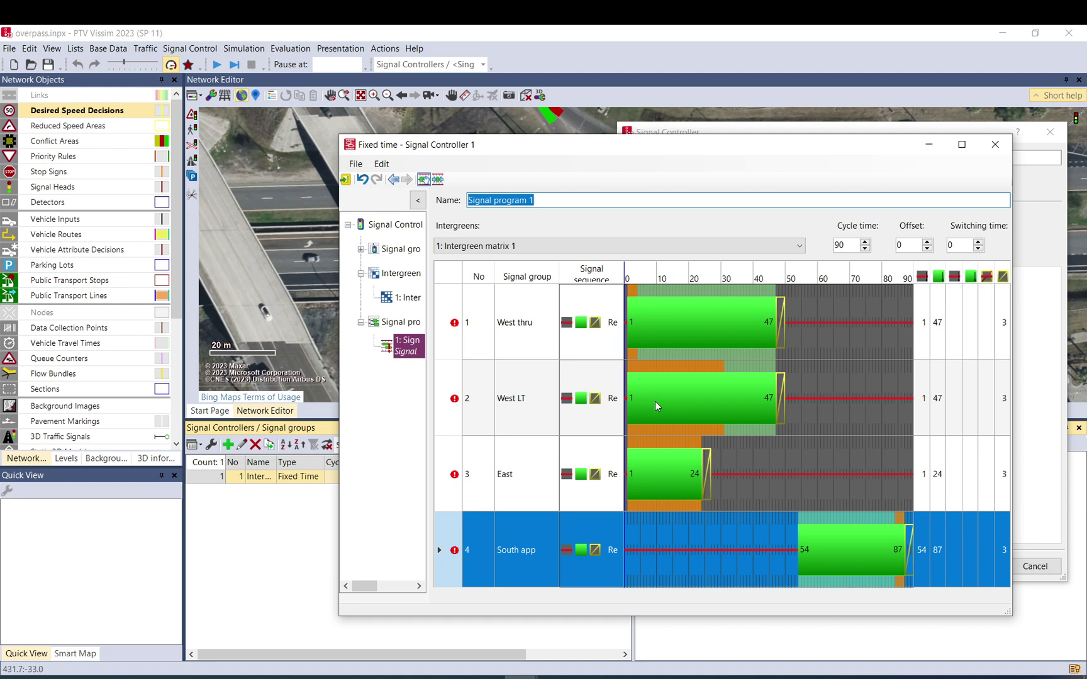
left_click(689, 410)
left_click_drag(628, 409, 725, 398)
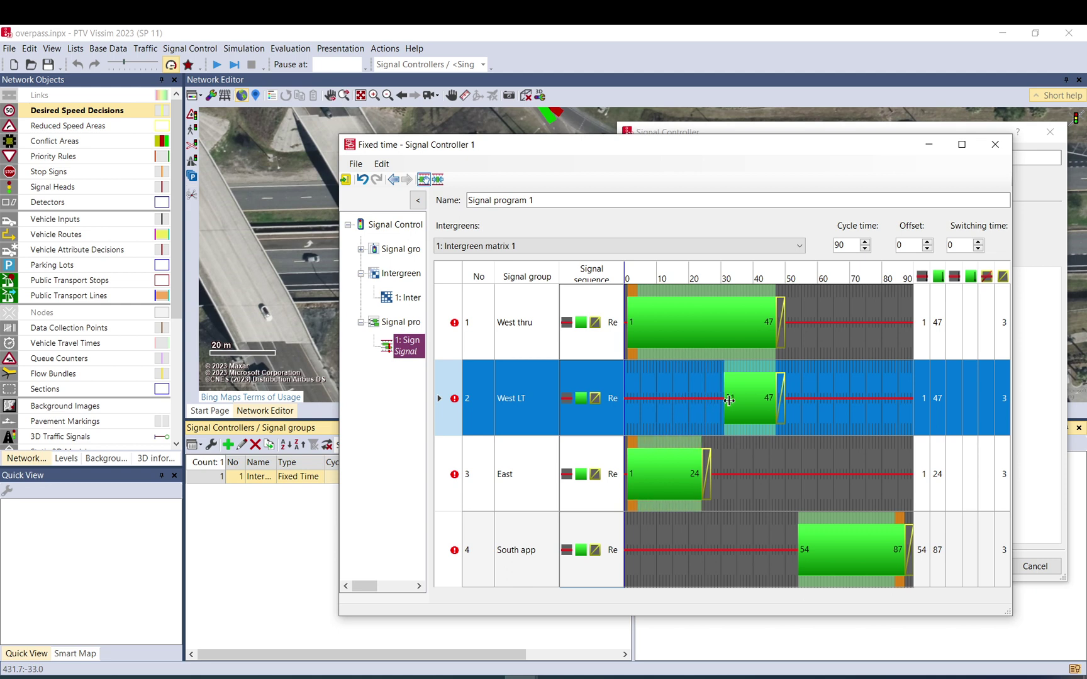
Switch the signal program's intergreens to None and back to Intergreen matrix 1
left_click(550, 246)
left_click(540, 260)
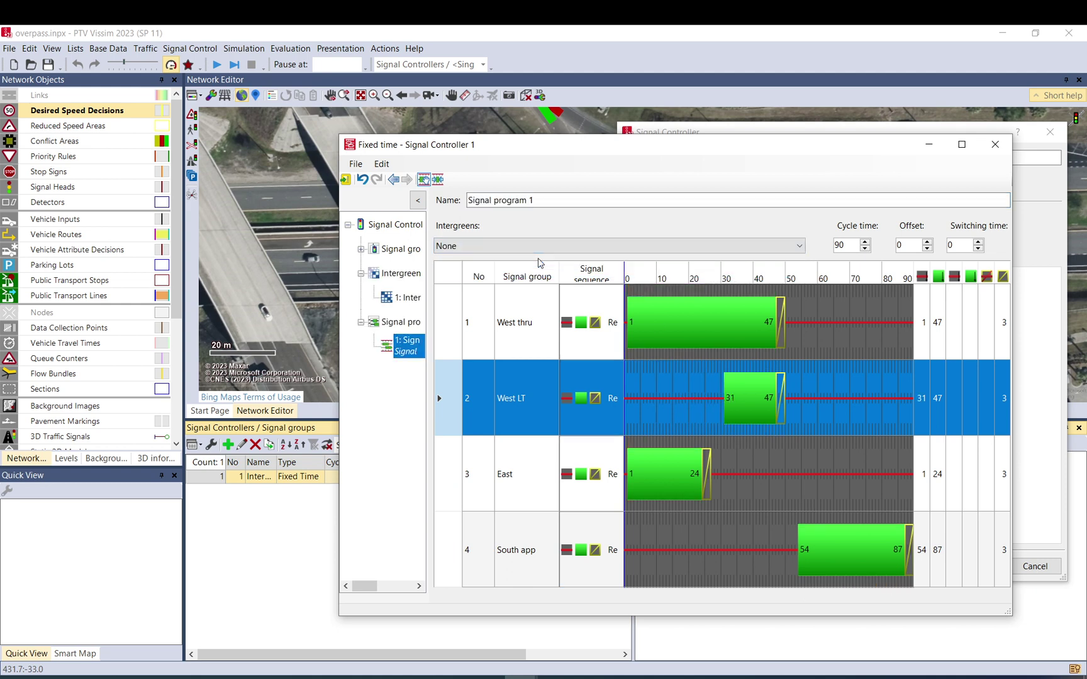
left_click(540, 249)
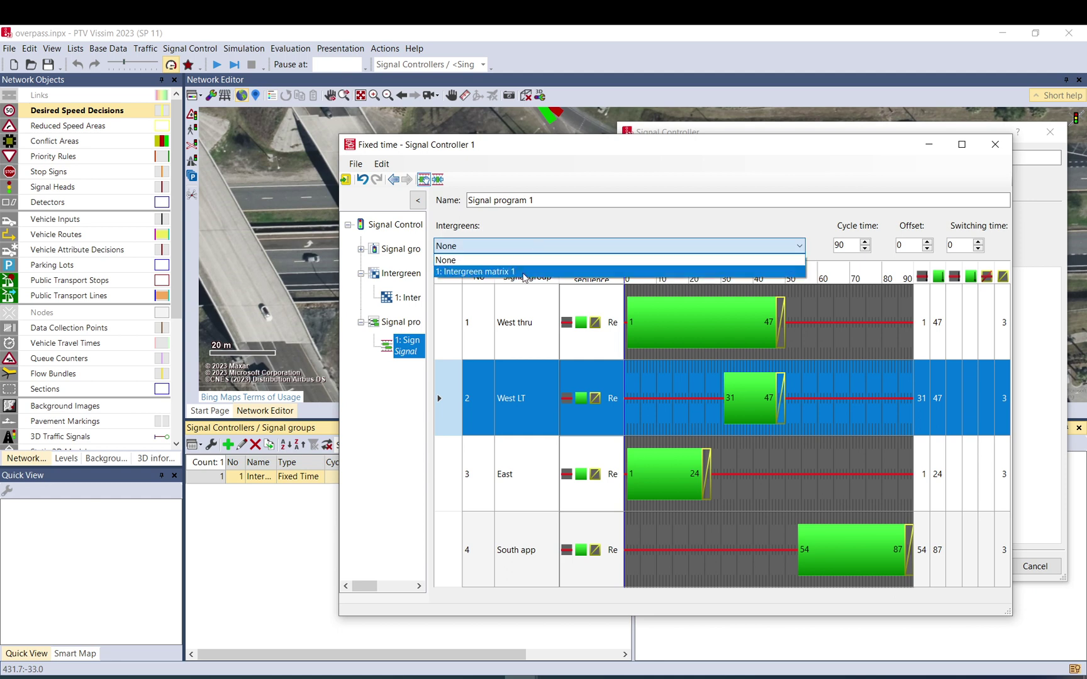
left_click(522, 271)
Set the West thru and East greens to start at 4
left_click(691, 347)
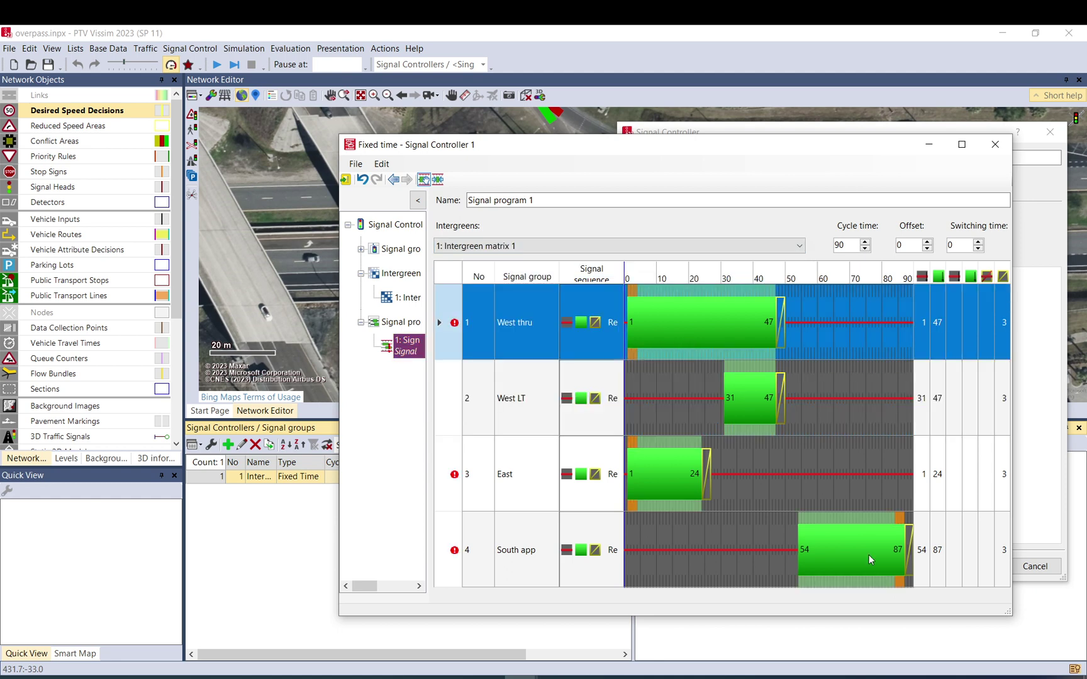
left_click_drag(627, 339, 635, 338)
left_click(633, 476)
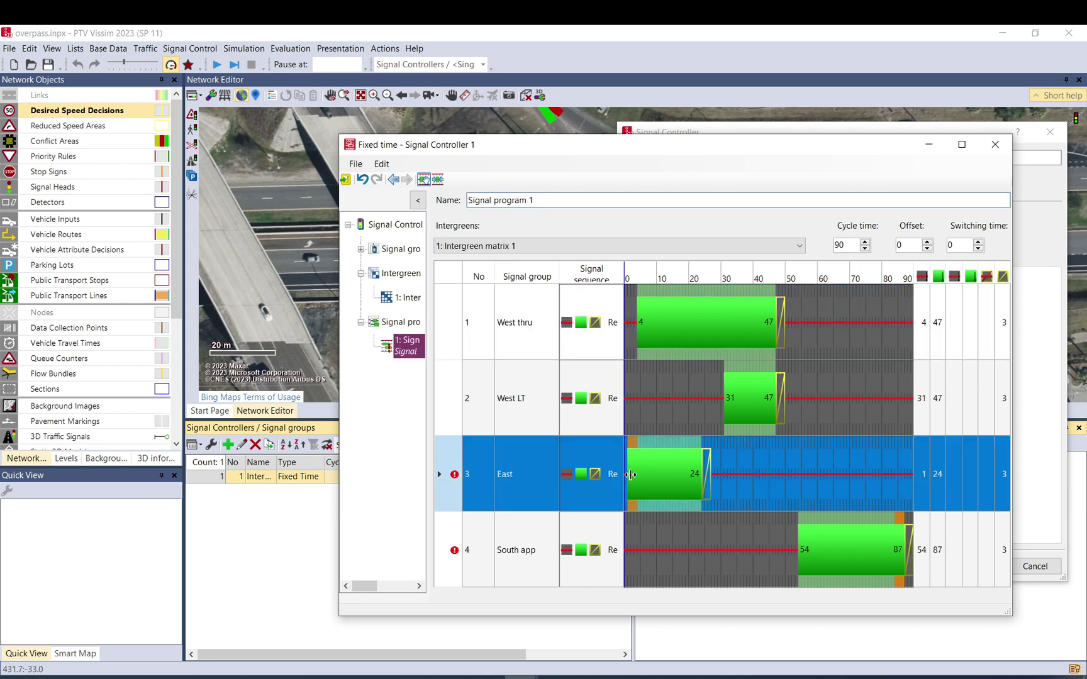
left_click_drag(633, 476, 639, 476)
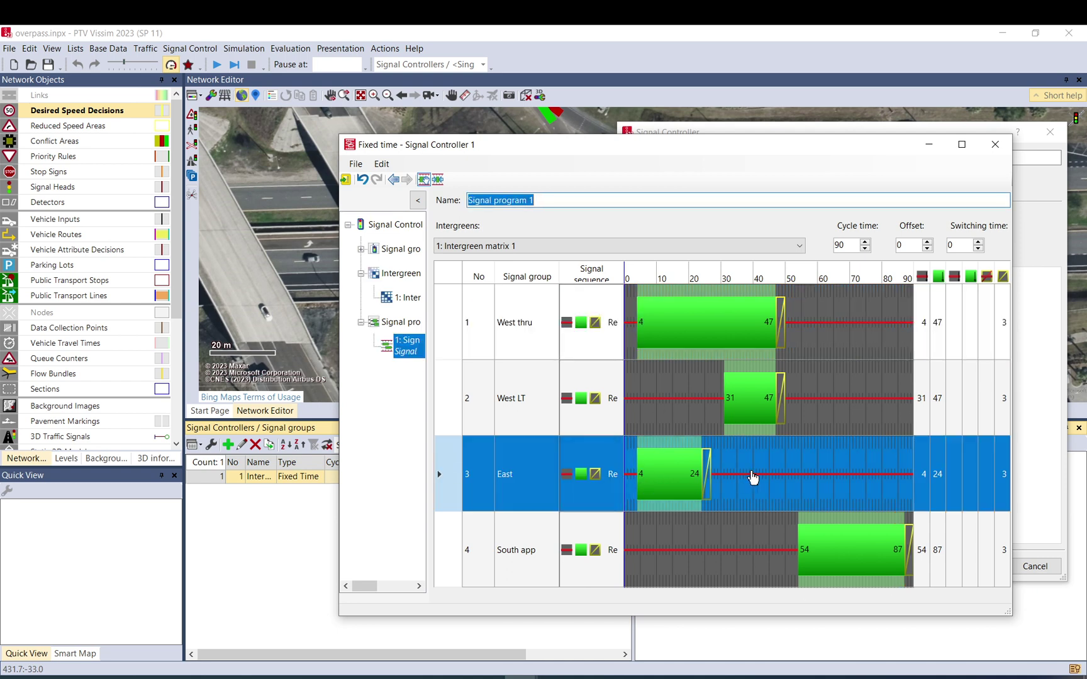
Set the South app green to start at 57
left_click(803, 548)
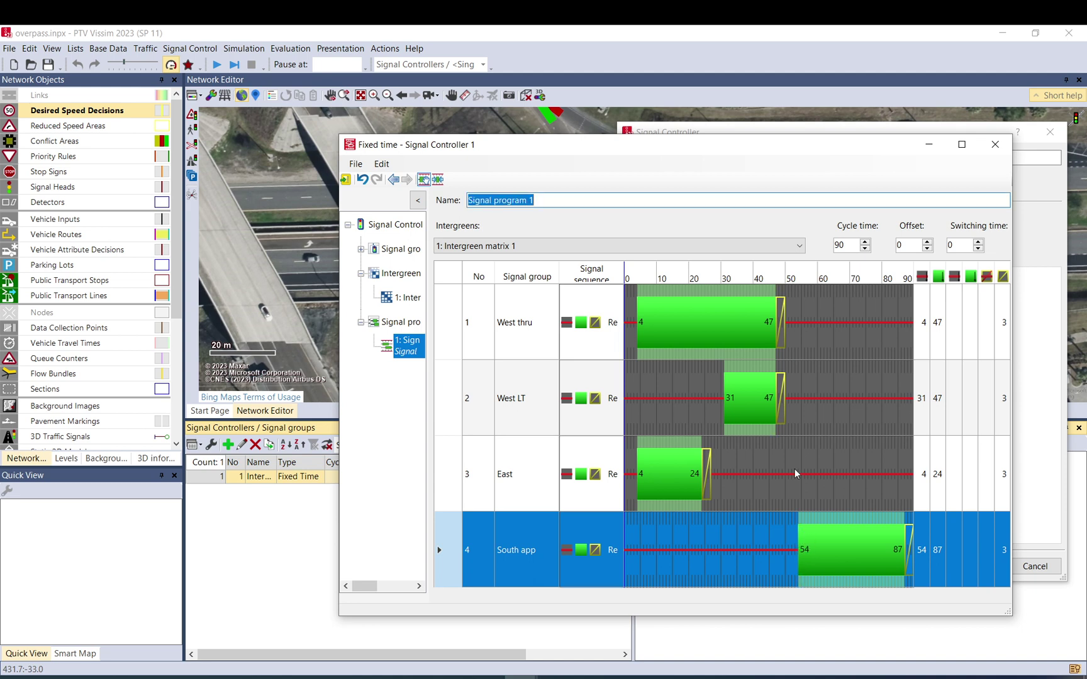
left_click(766, 396)
left_click(808, 539)
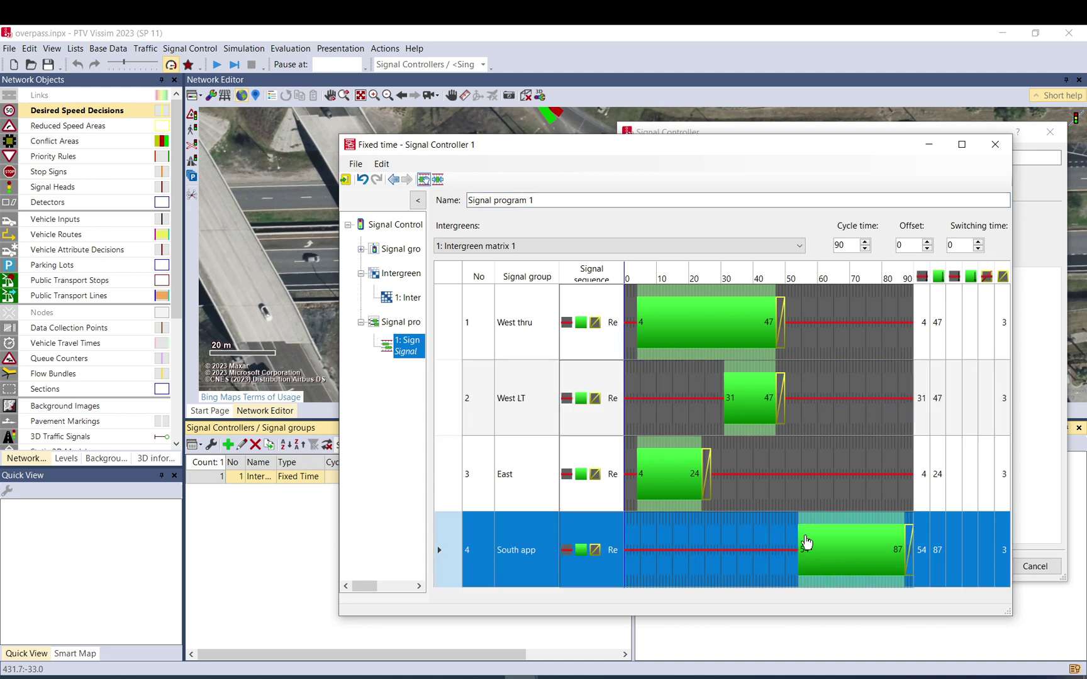
left_click_drag(798, 533, 810, 531)
Extend the West LT and West thru greens to end at 50
left_click(772, 415)
left_click_drag(774, 415, 785, 415)
left_click(774, 341)
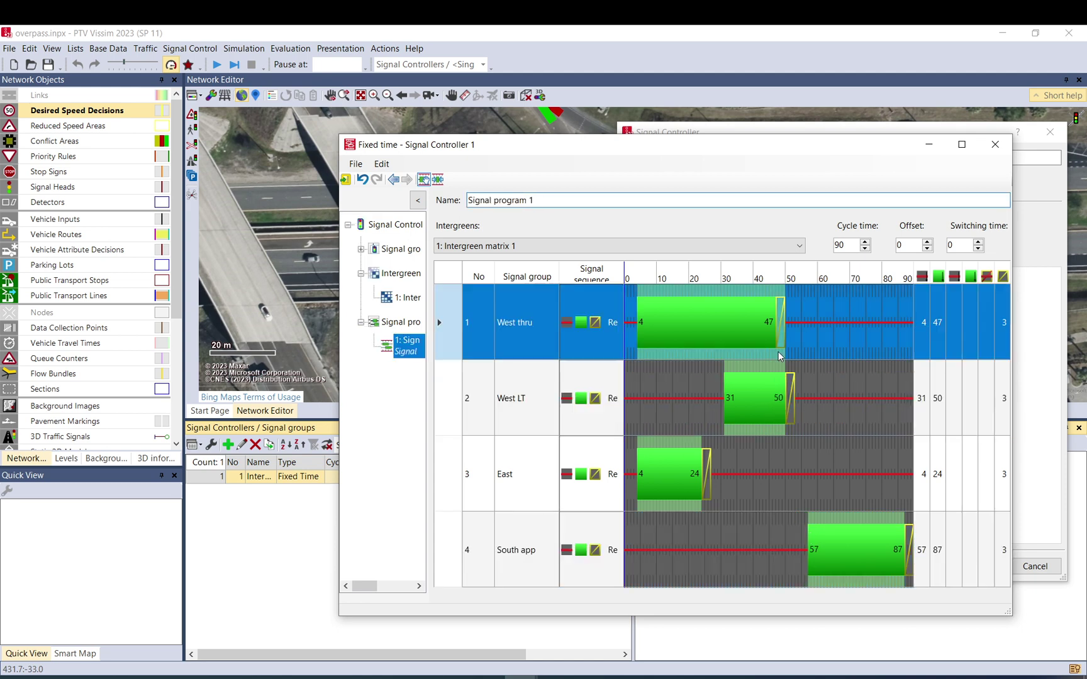
left_click_drag(774, 340, 783, 342)
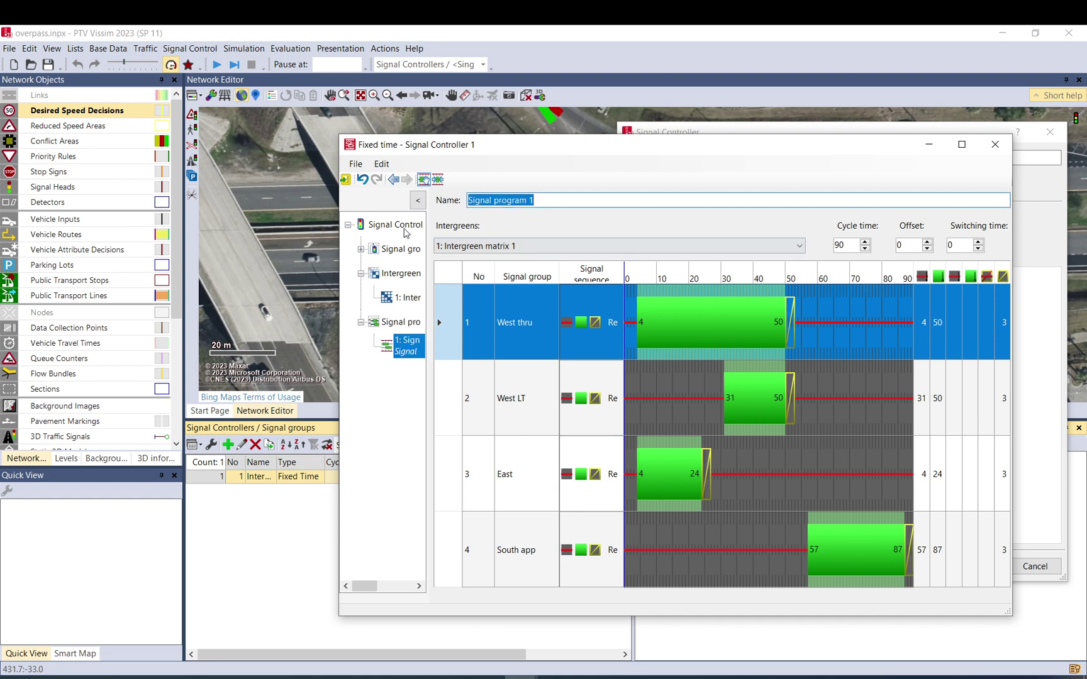
Return from the fixed-time editor, accept the Interchange signal controller and enlarge the network view
left_click(346, 180)
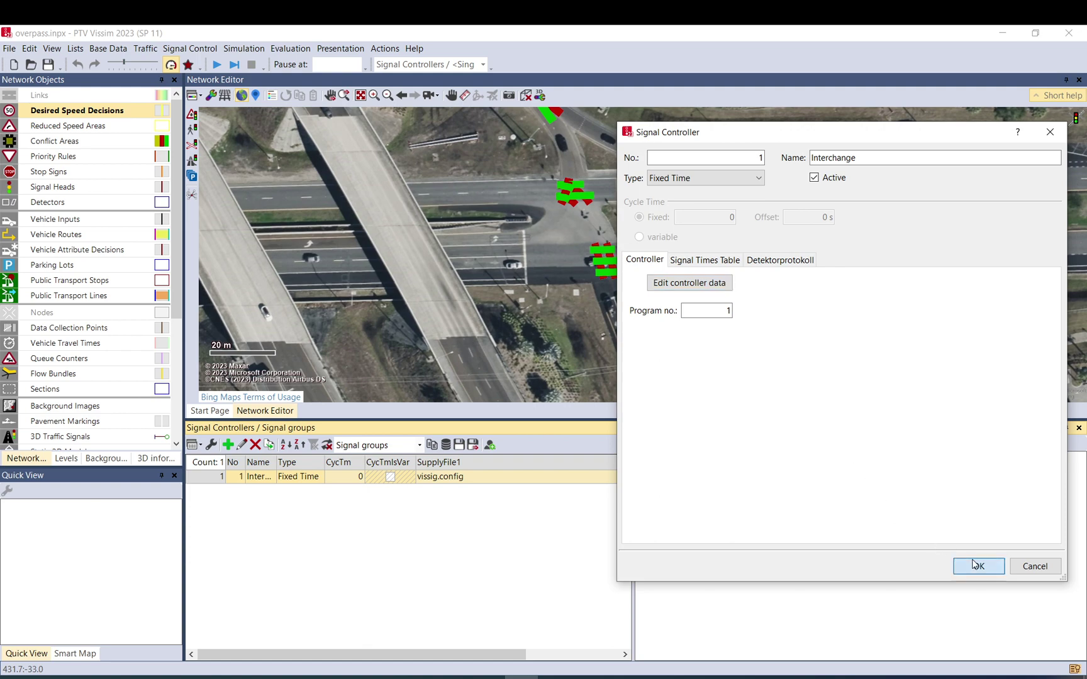
left_click(974, 565)
left_click_drag(669, 422, 681, 546)
Hide the background map, display the links and run the simulation briefly to watch traffic at the intersection before stopping it
left_click(241, 95)
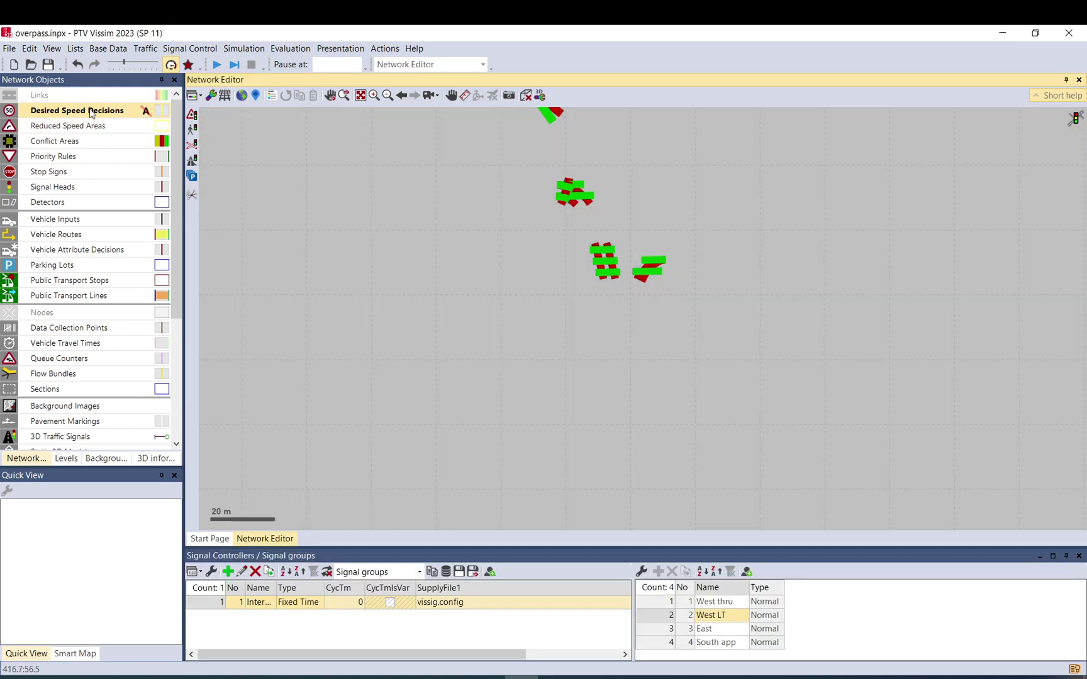
left_click(40, 95)
left_click_drag(531, 244, 603, 303)
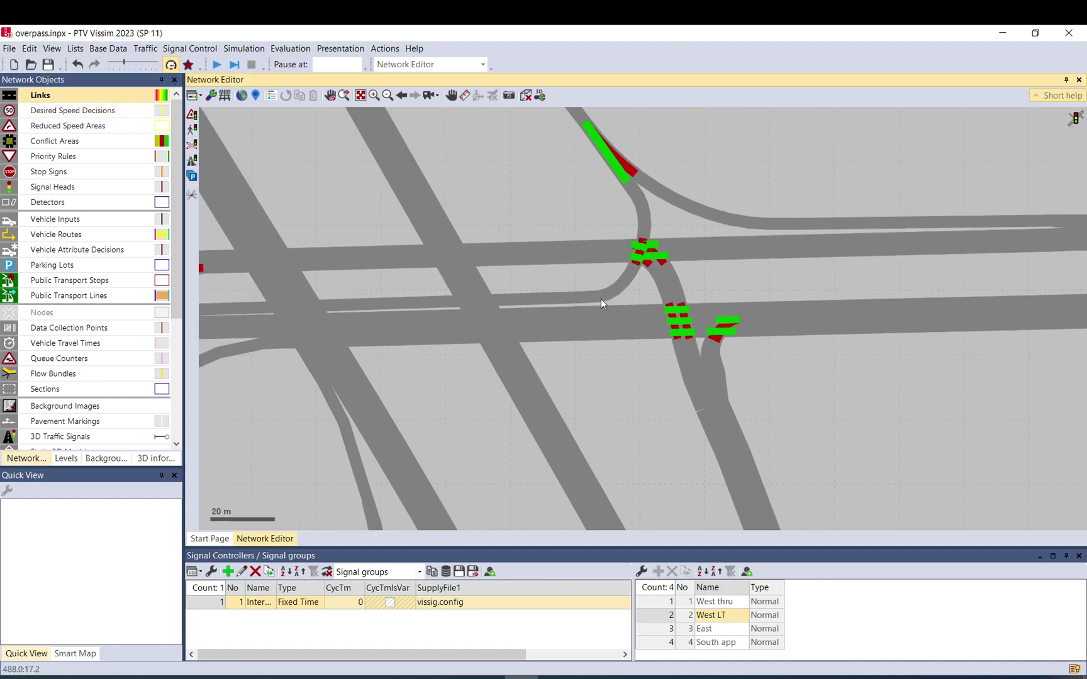
left_click(218, 65)
left_click(531, 361)
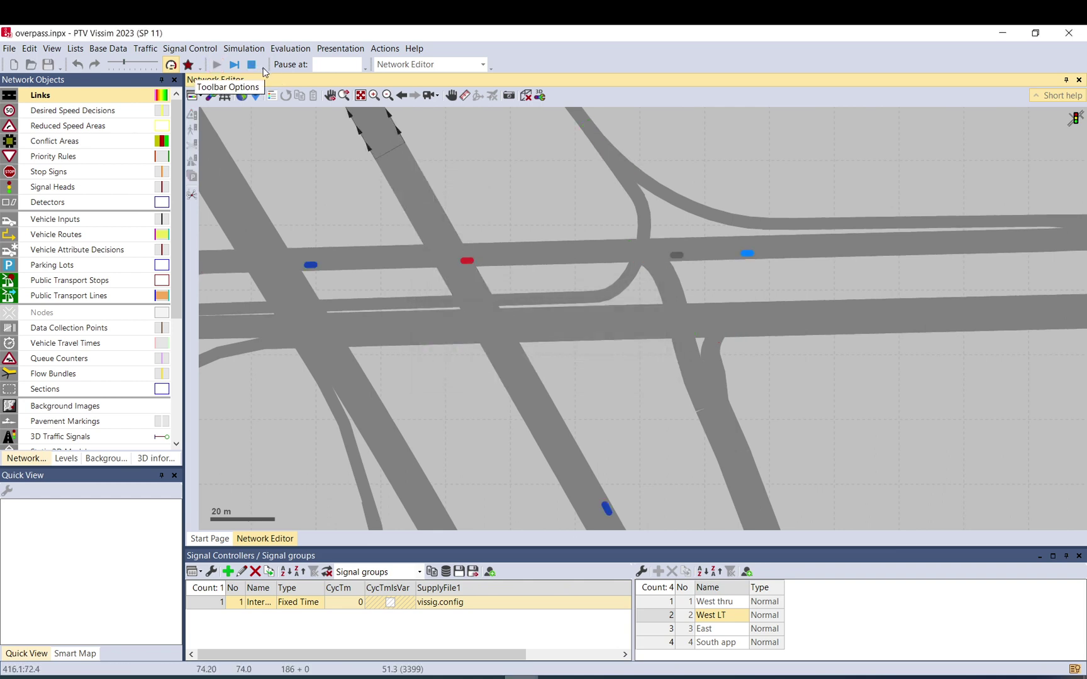
left_click(251, 64)
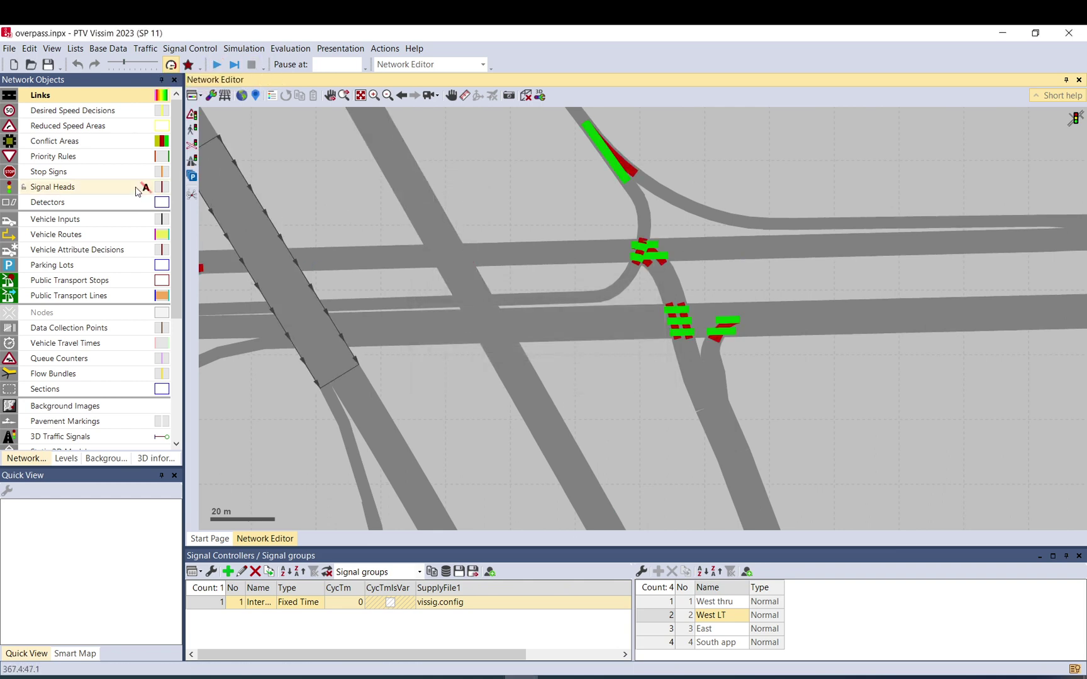
Activate the Signal Heads object type and display the links together with the background map
left_click(139, 187)
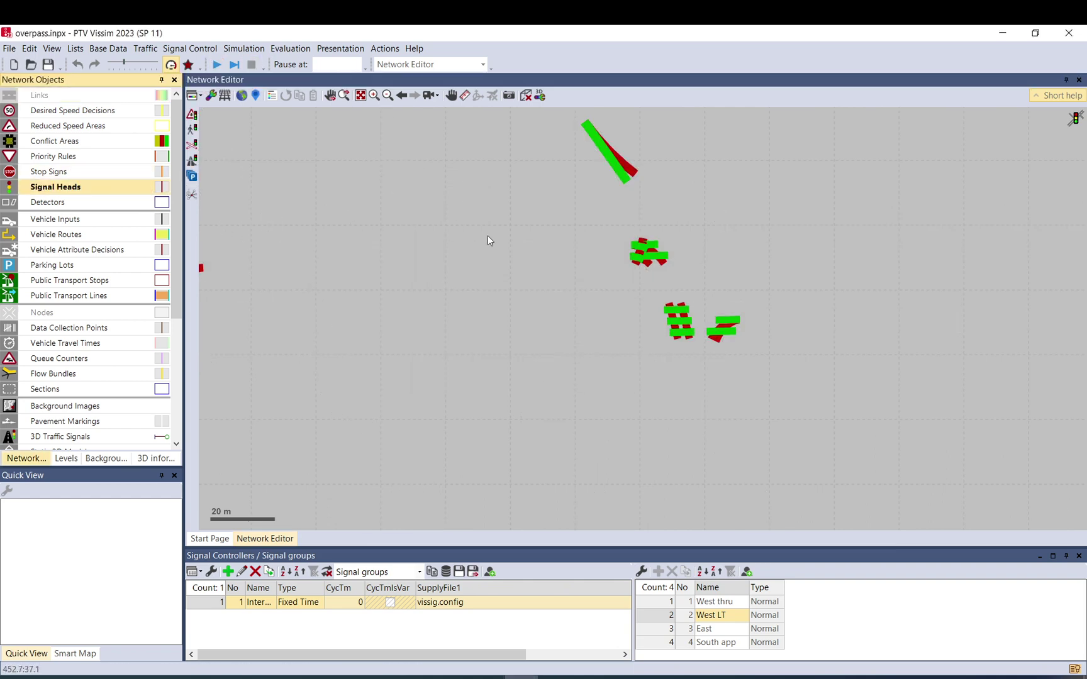
left_click(8, 98)
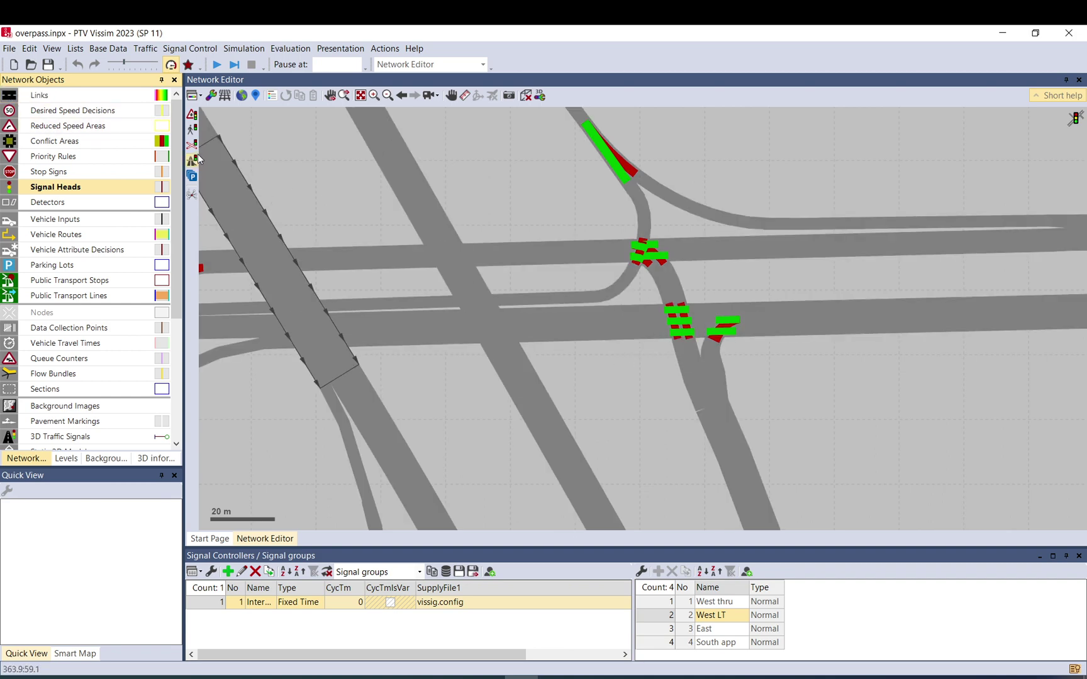
left_click(242, 95)
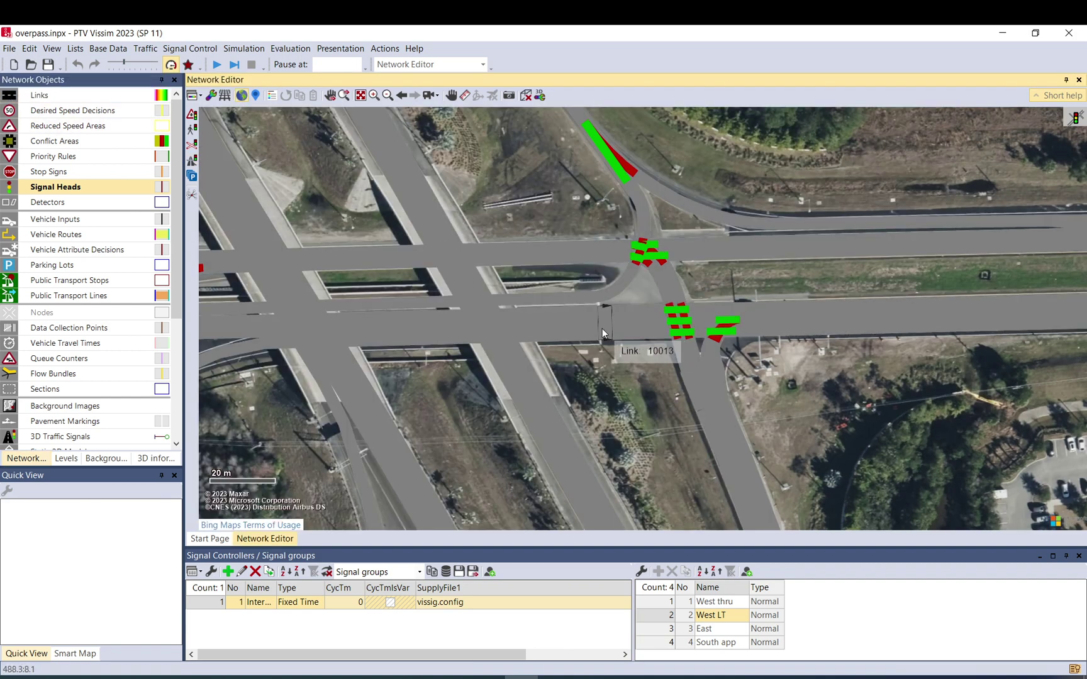
Add a signal head near the end of lane 1 on link 13, at about 125.86 m, assigned to signal group West LT
scroll(602, 328, "up", 2)
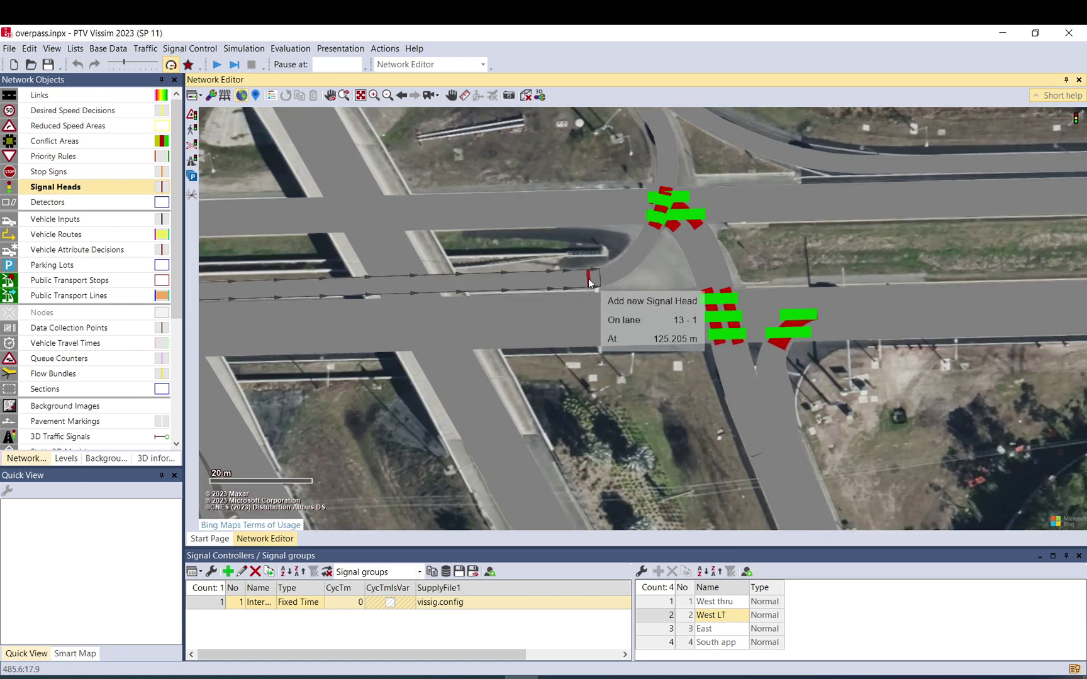
right_click(590, 275)
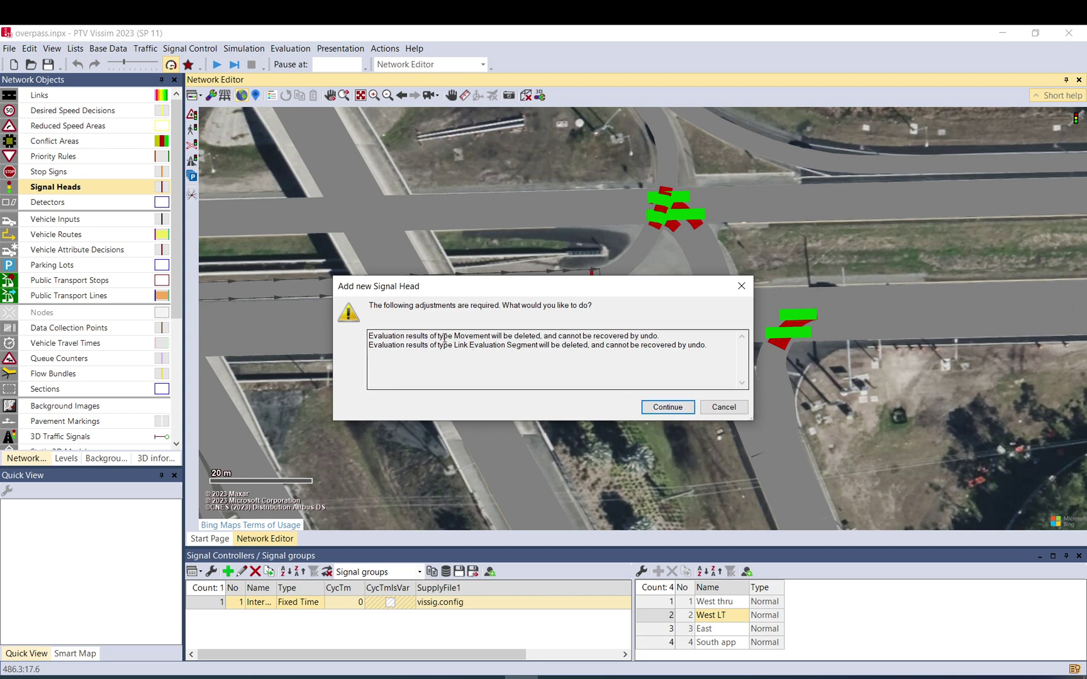
left_click_drag(393, 335, 416, 346)
mouse_move(416, 346)
left_mouse_down()
mouse_move(393, 350)
mouse_move(640, 336)
mouse_move(407, 348)
left_mouse_up()
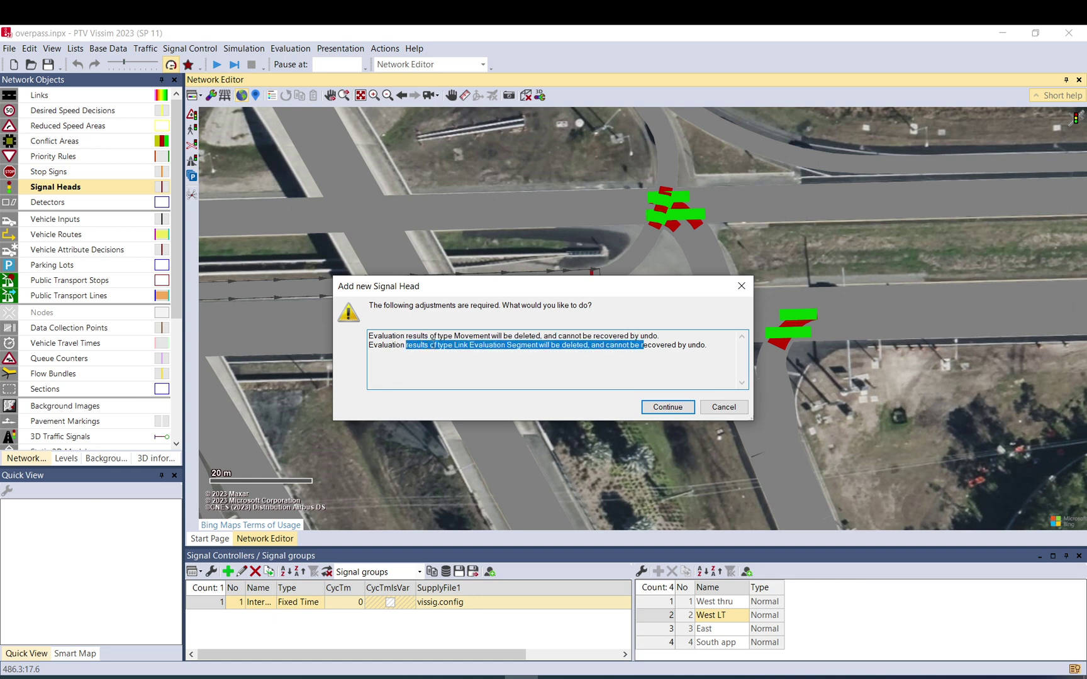
left_click_drag(385, 338, 622, 346)
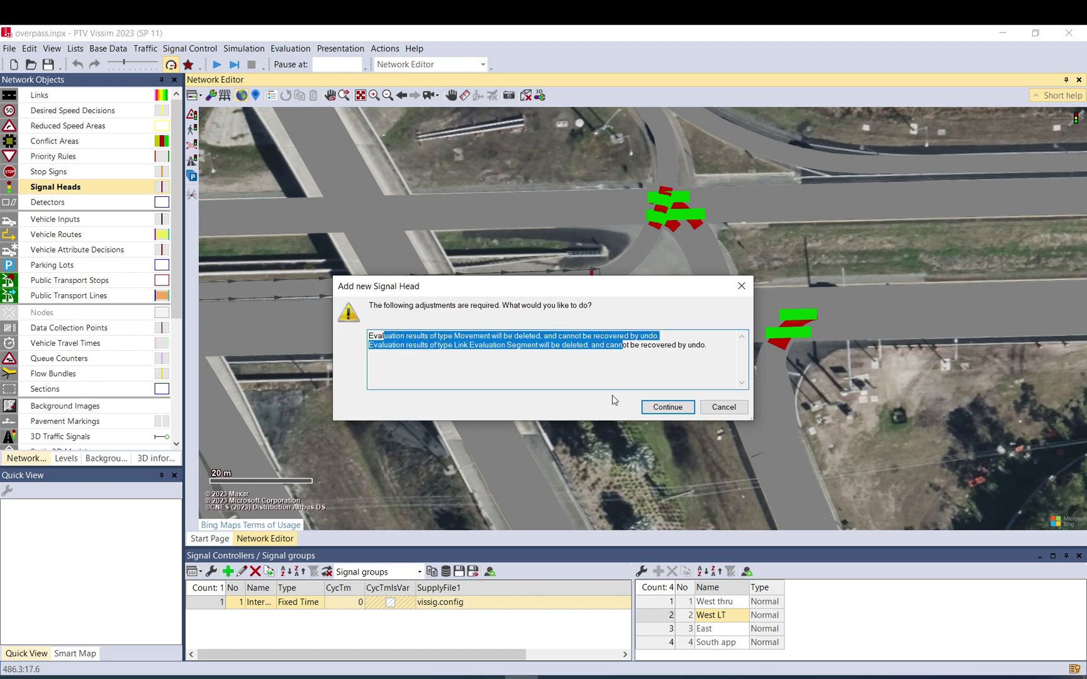
left_click(667, 407)
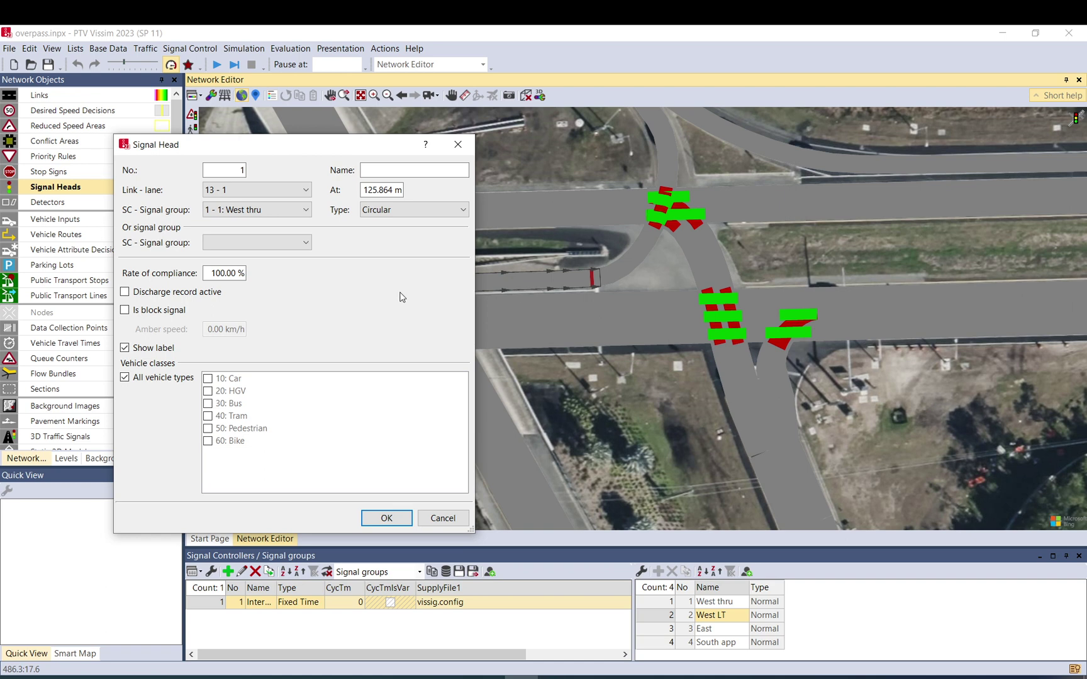
left_click(259, 212)
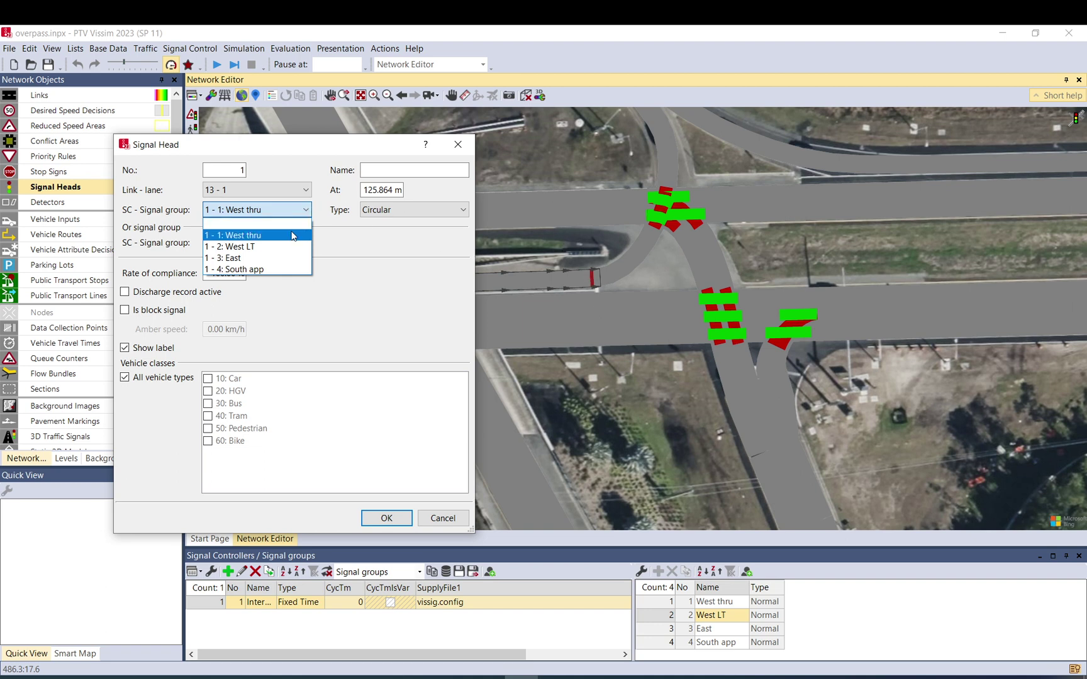
left_click(245, 247)
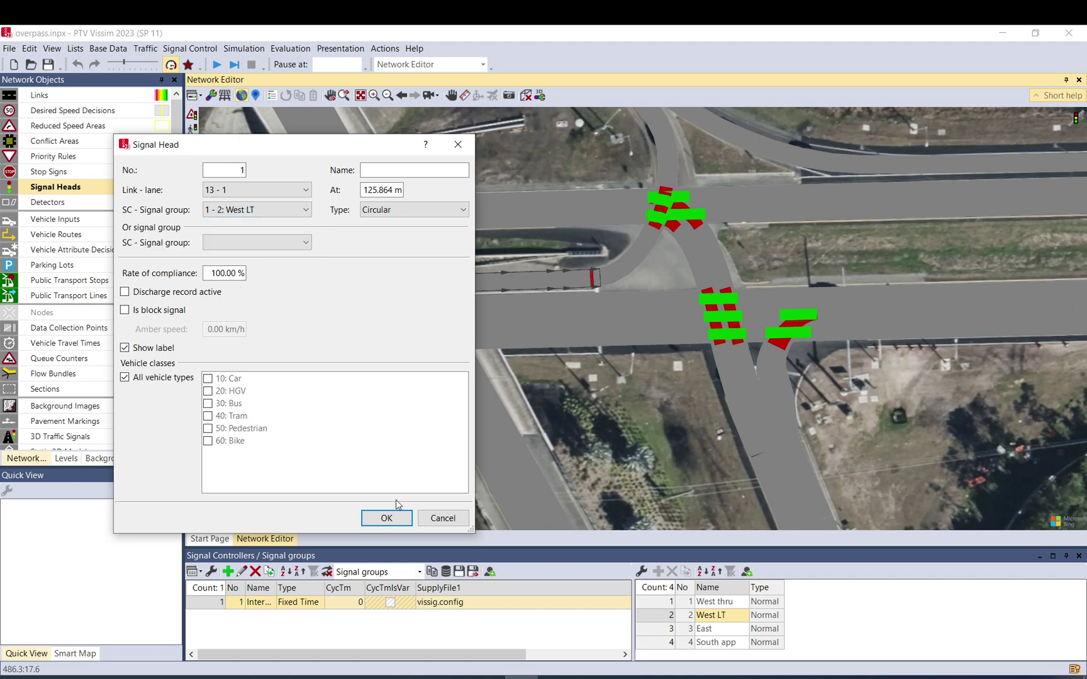
left_click(386, 517)
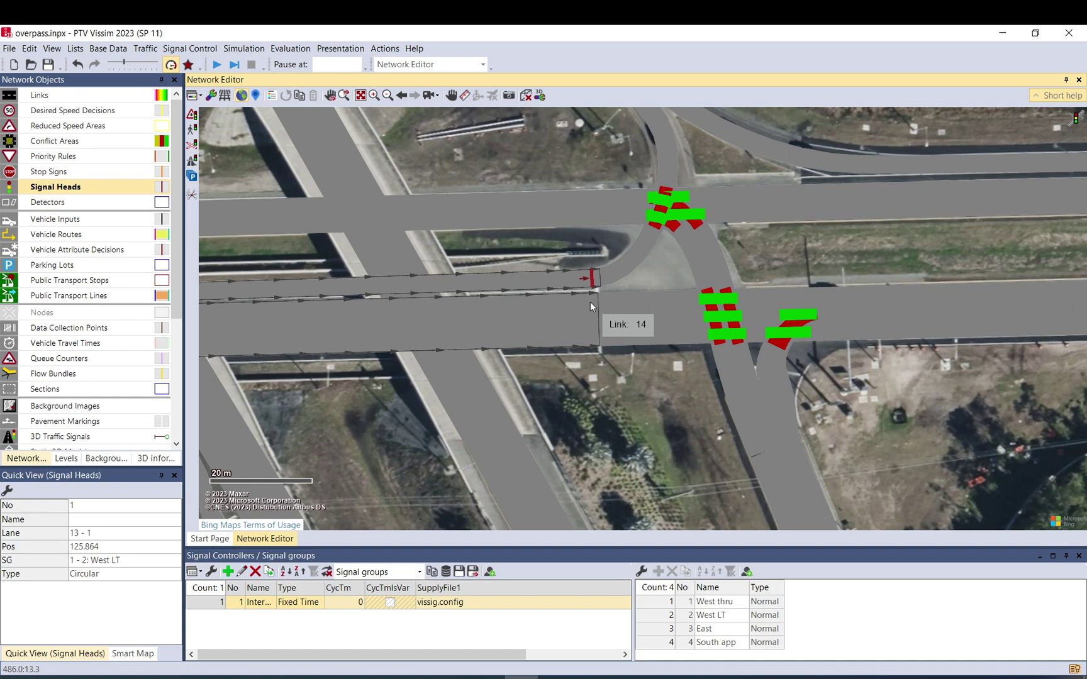
Add a West thru signal head on link 14 lane 3 at about 103.03 m and duplicate it onto lanes 2 and 1, without copying the controller
right_click(591, 302)
left_click(635, 323)
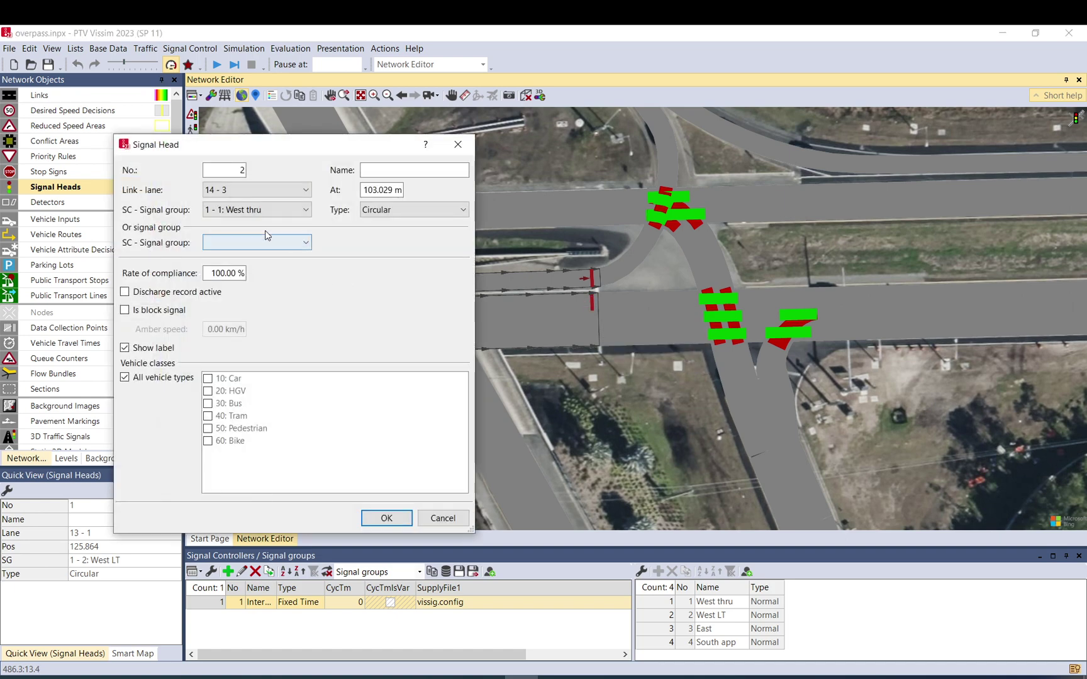
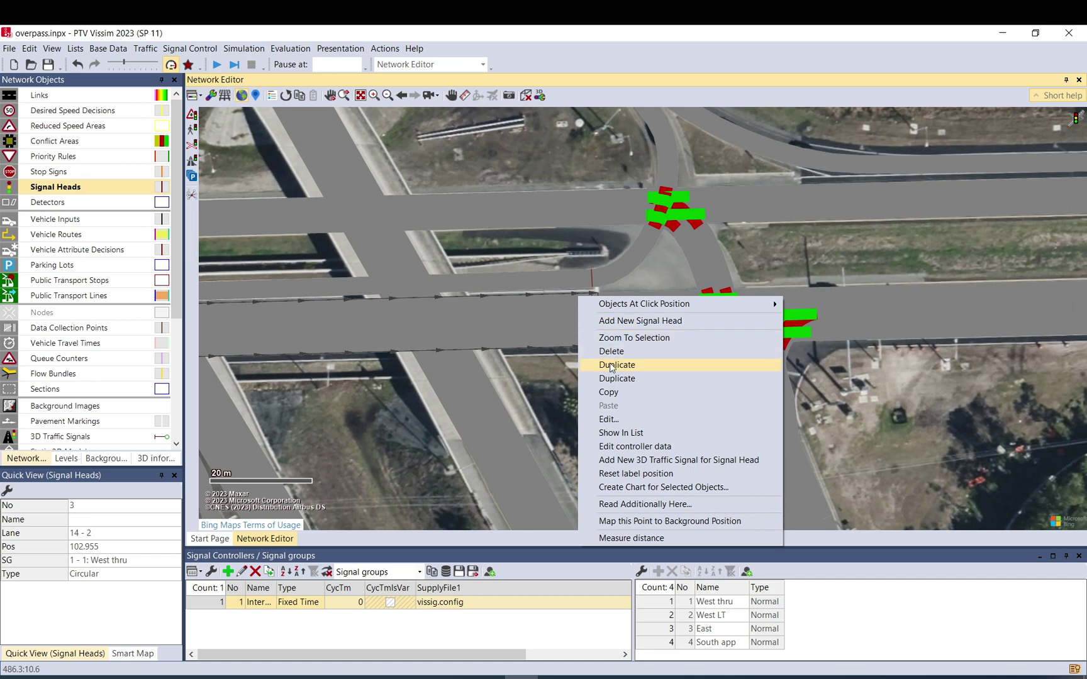
left_click(610, 365)
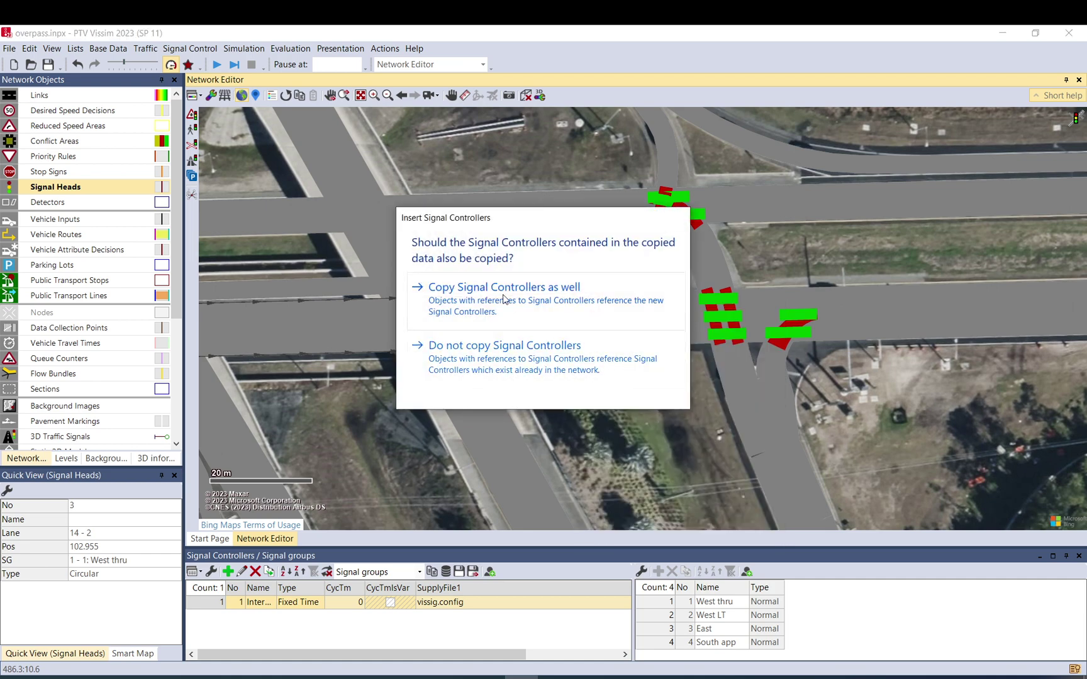
left_click(473, 357)
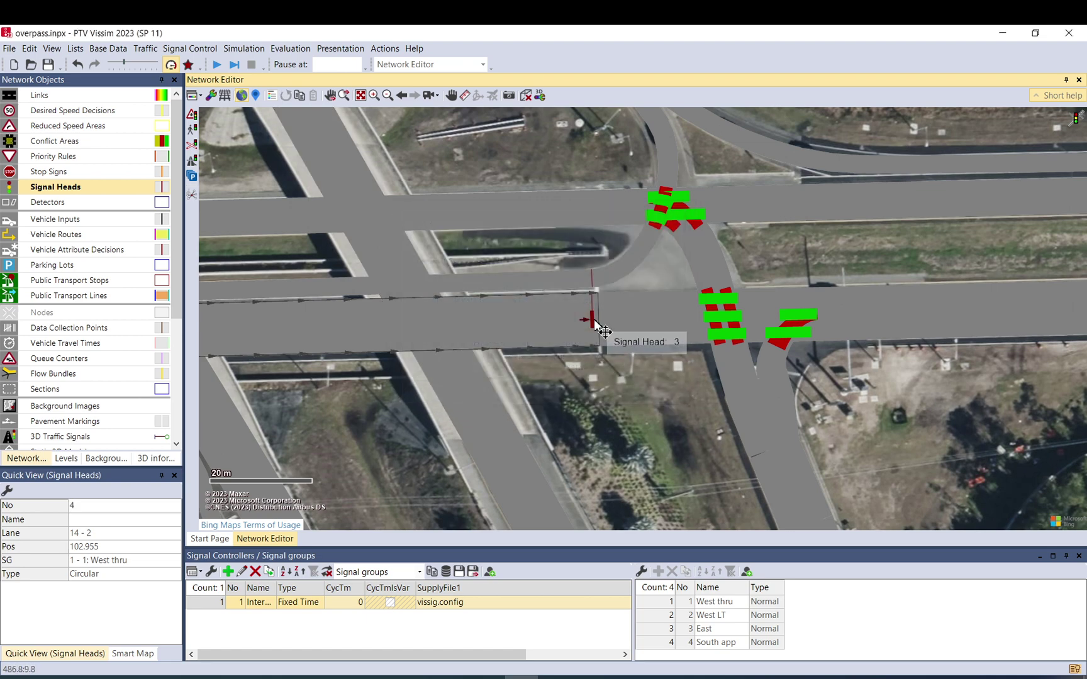
Duplicate a signal head onto lane 2 of connector 10035 at about 2.96 m and assign it to signal group South app
right_click(594, 323)
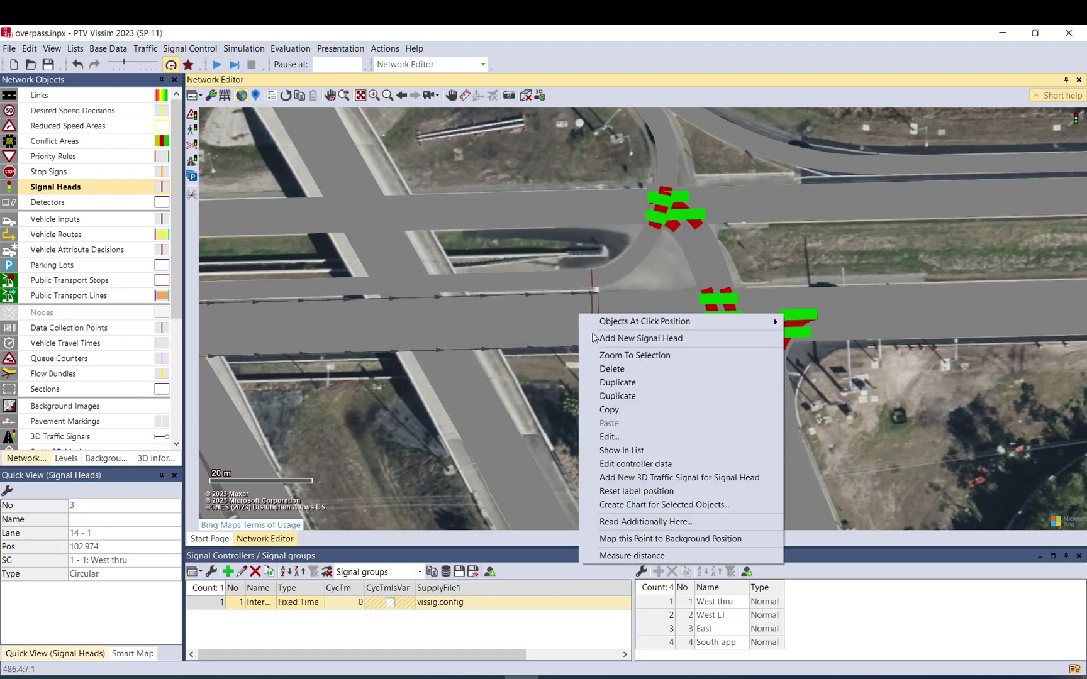
left_click(617, 396)
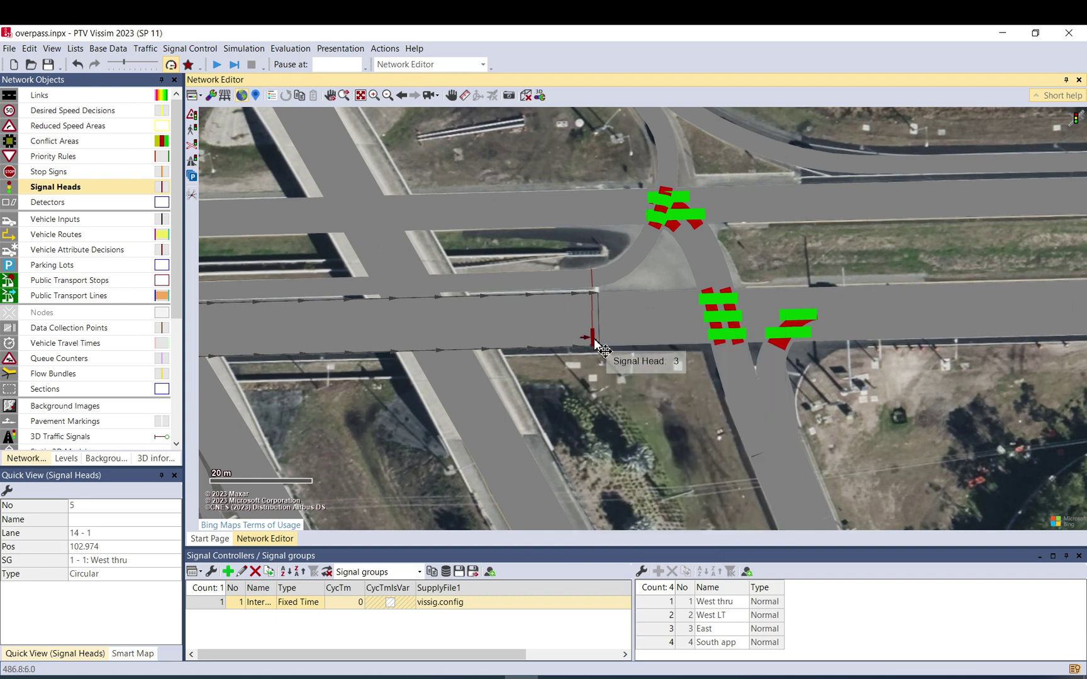
left_click_drag(595, 344, 730, 377)
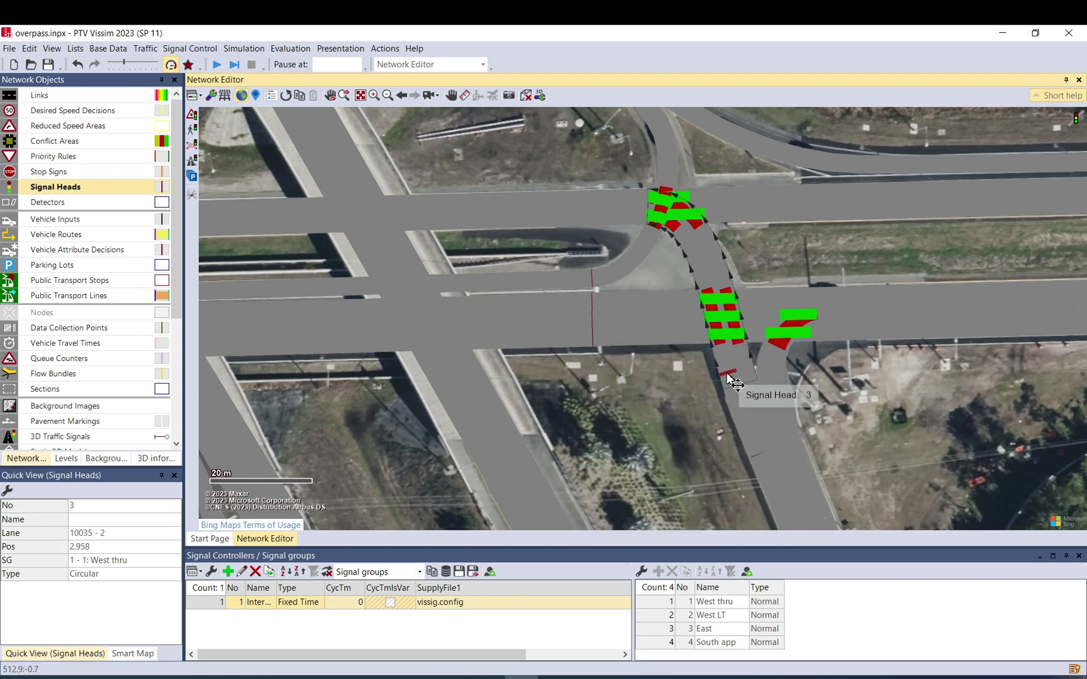
left_click(174, 560)
left_click(115, 605)
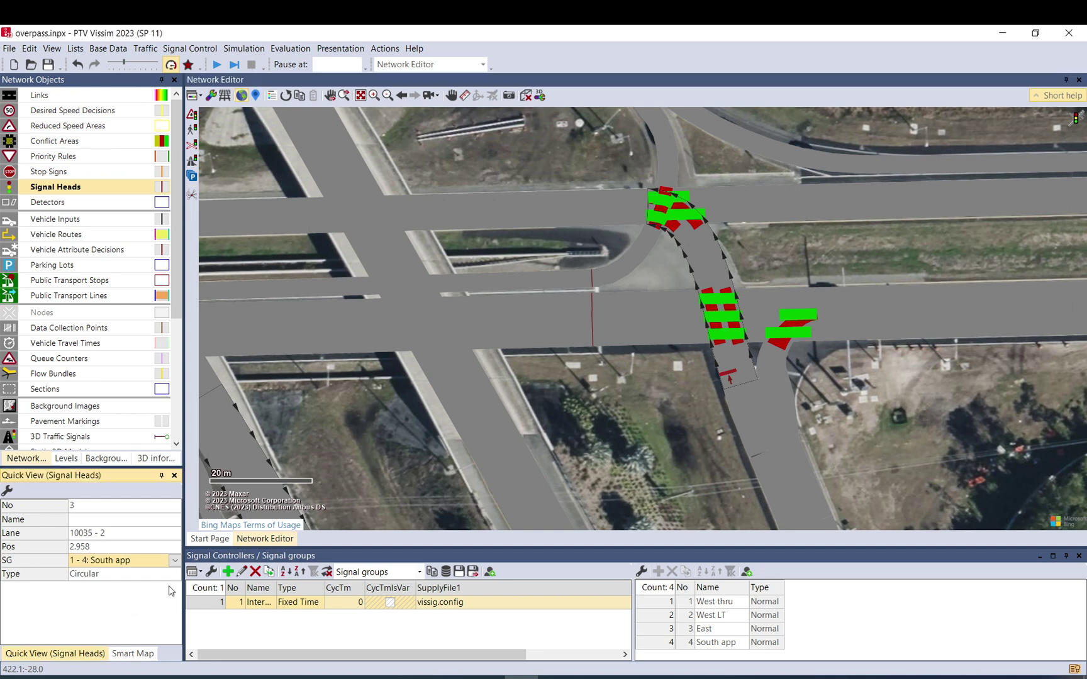
Duplicate the South app signal head onto connector 10035 lane 1 at about 2.88 m and connector 10036 lane 1 at about 0.98 m
left_click(723, 382)
right_click(723, 382)
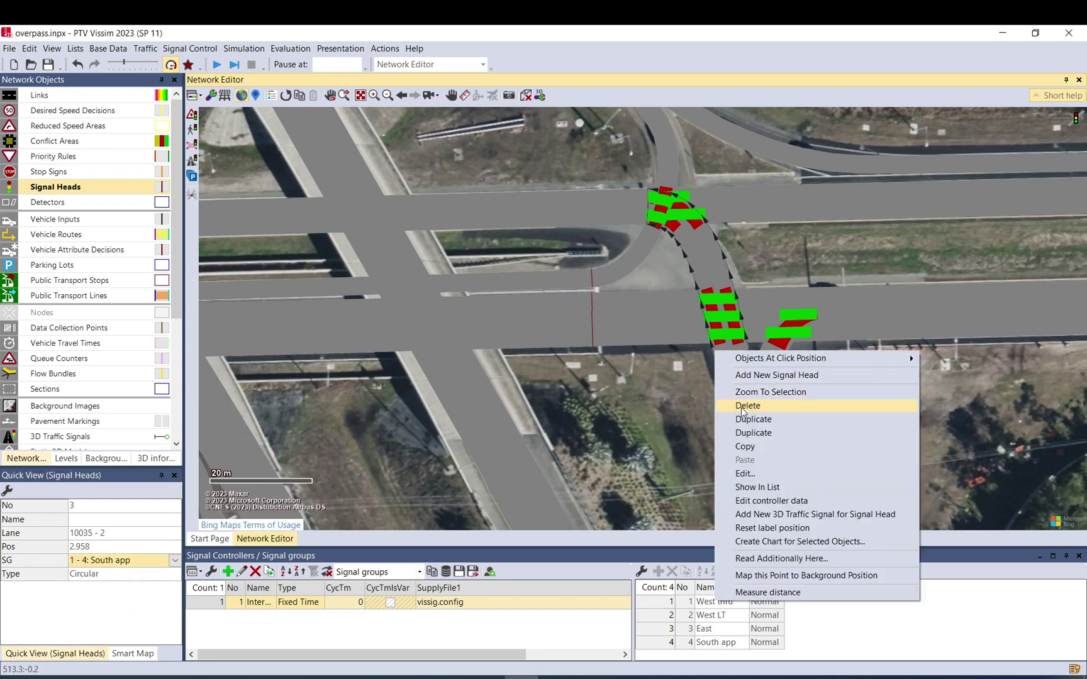
left_click(750, 436)
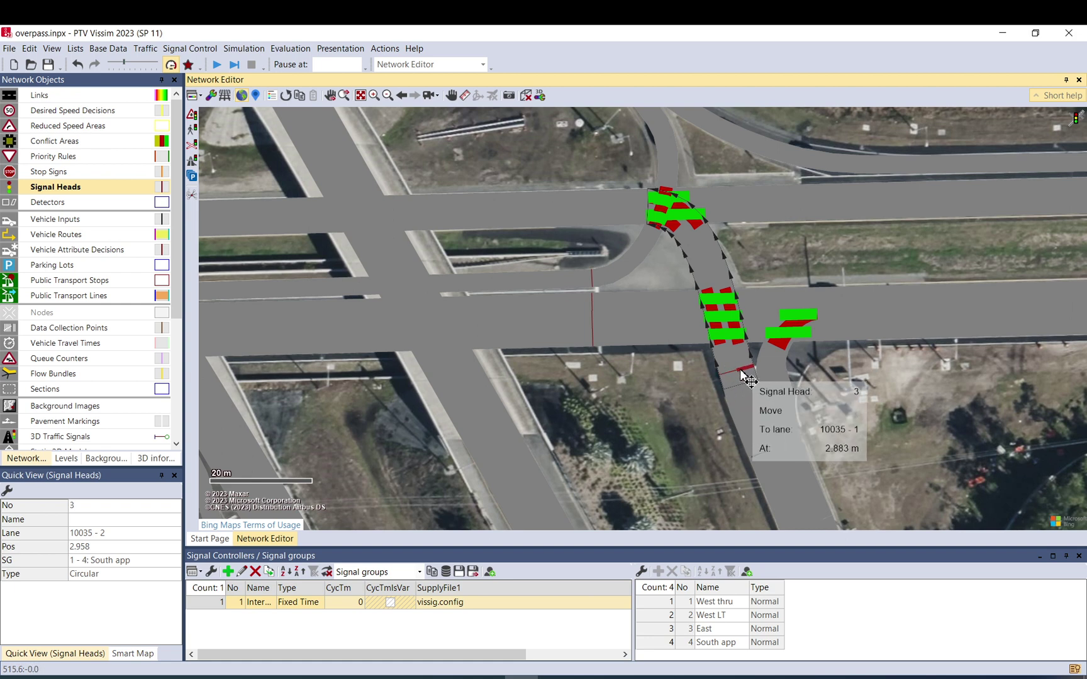
right_click(726, 350)
left_click(774, 432)
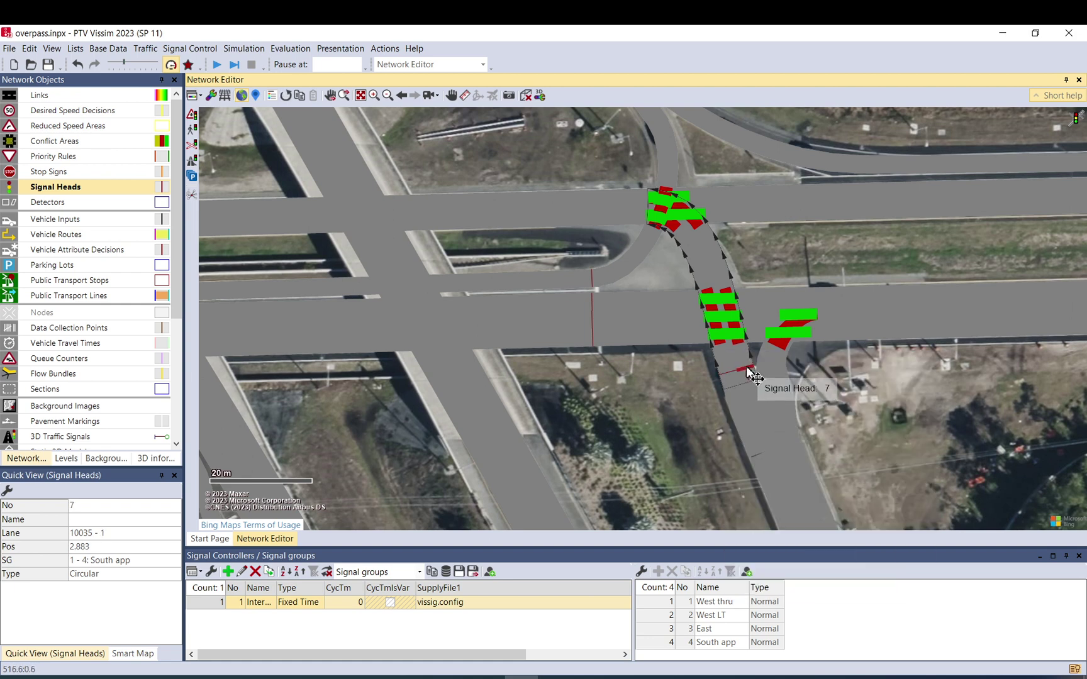
left_click(768, 371)
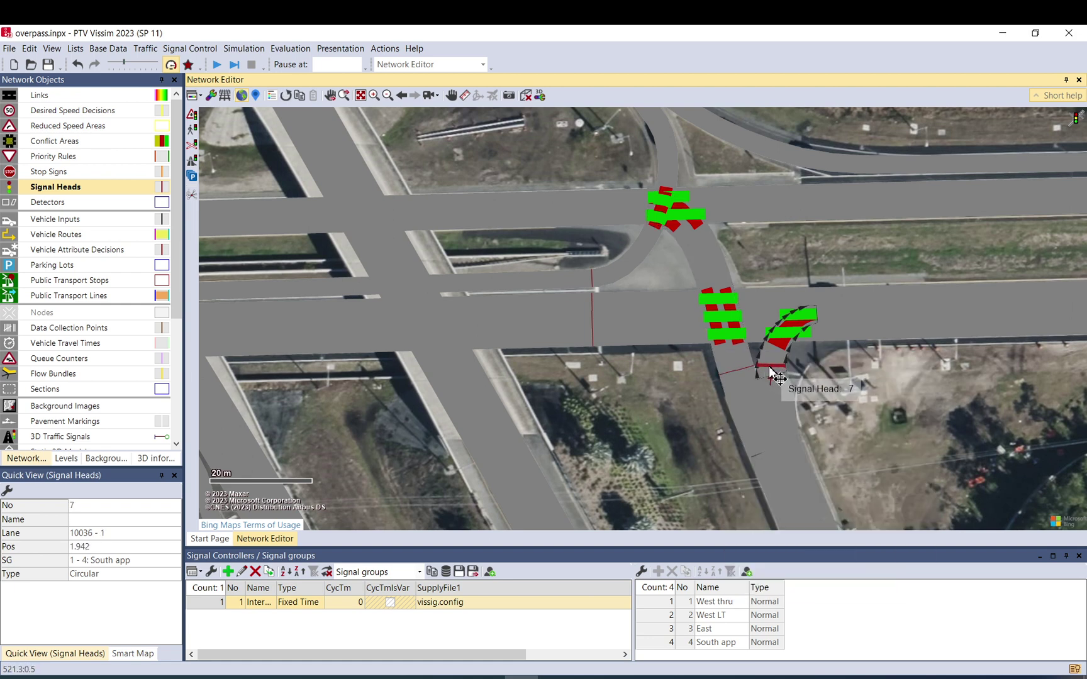
left_click_drag(770, 370, 771, 375)
Duplicate the connector 10036 signal head and place the copy on link 19 lane 2 at about 106.61 m
right_click(770, 372)
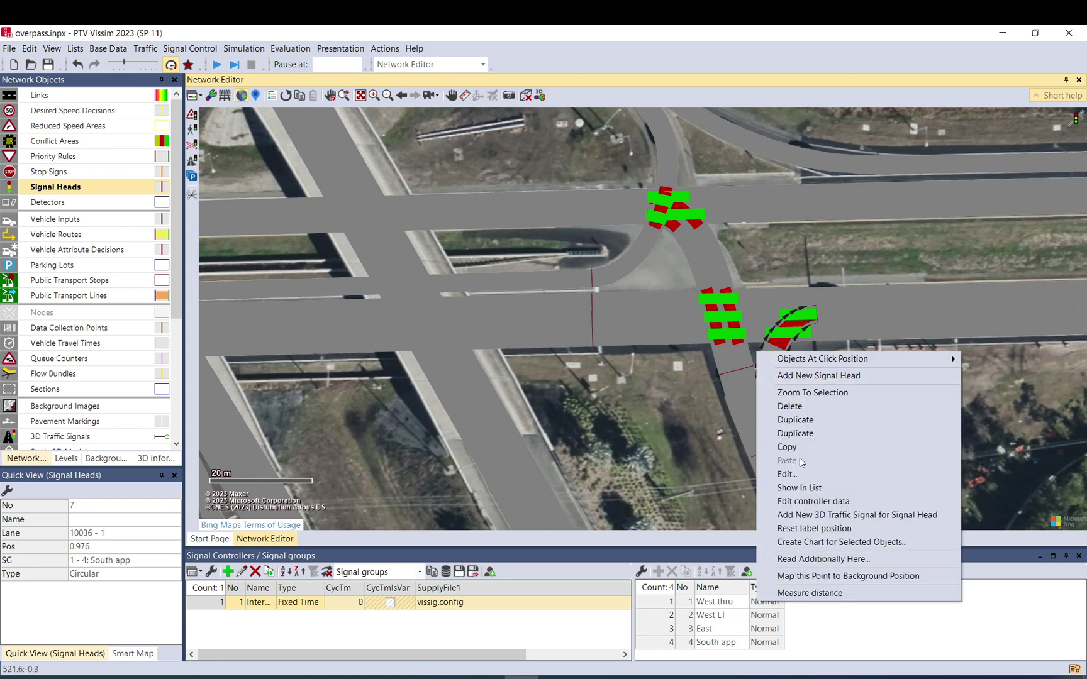
left_click(796, 434)
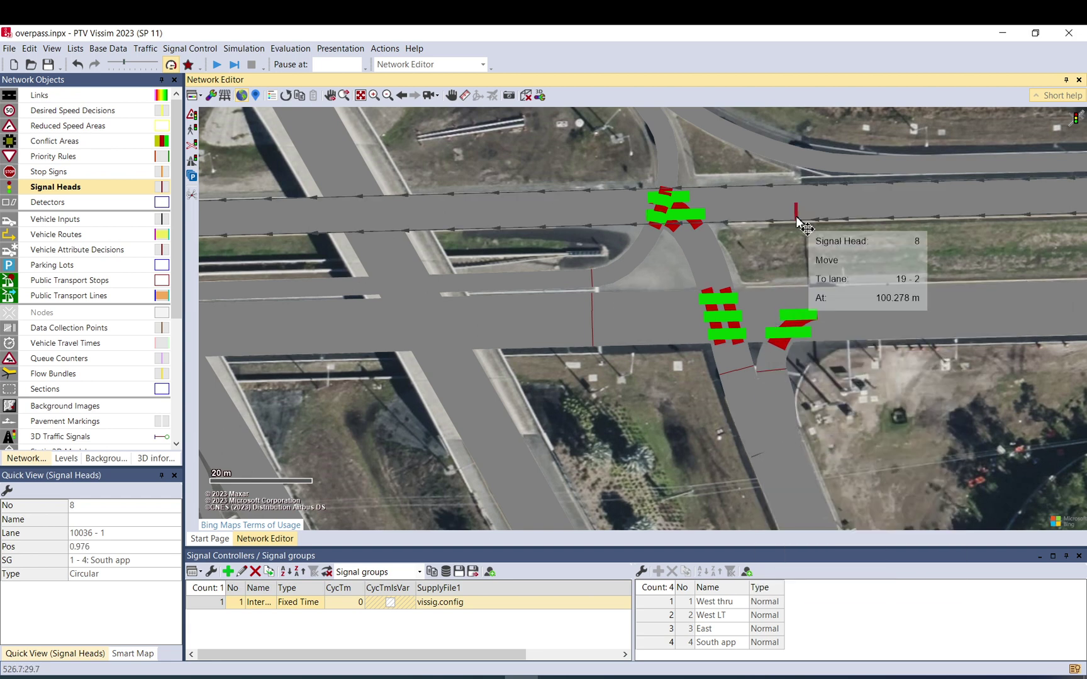
left_click(764, 214)
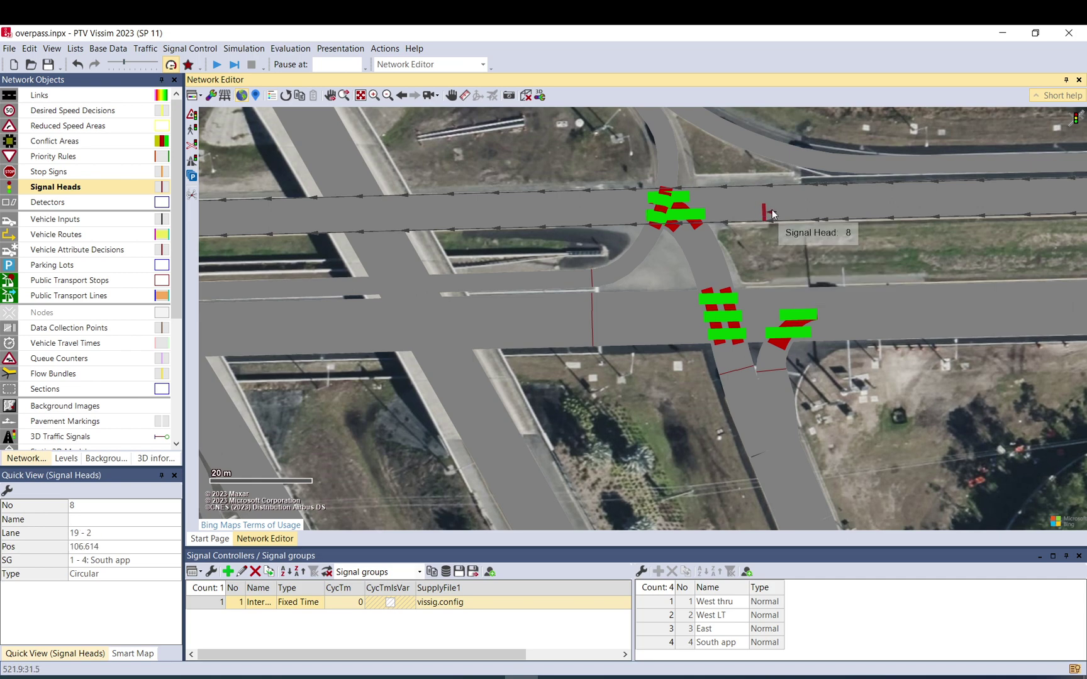
left_click(779, 207)
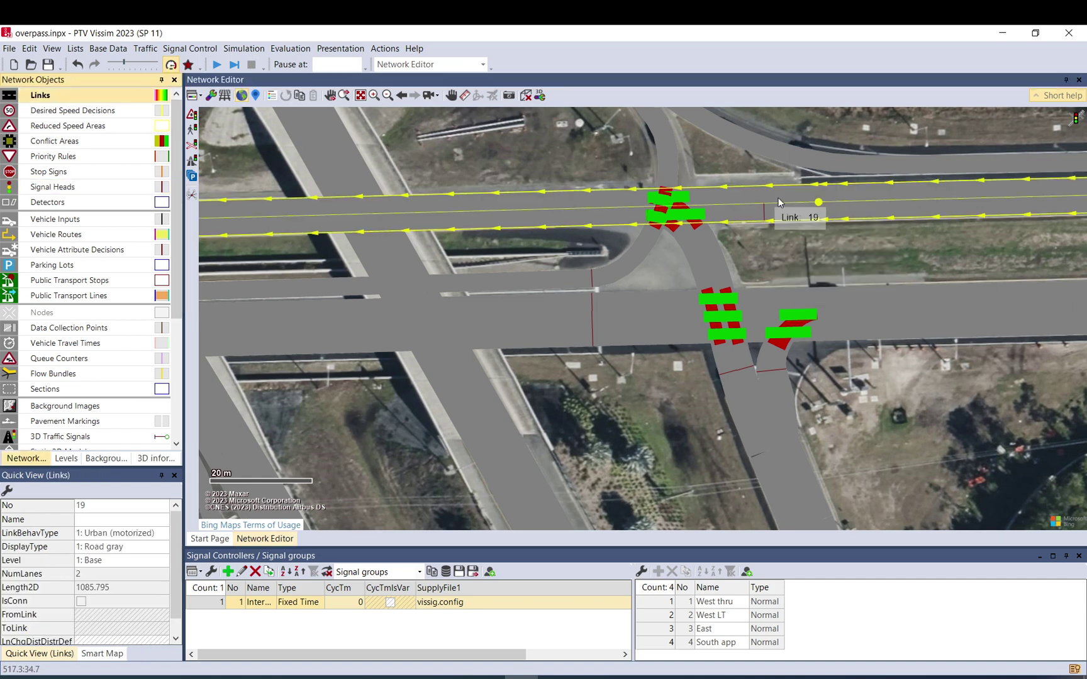
mouse_move(815, 205)
left_mouse_down()
mouse_move(820, 158)
mouse_move(822, 214)
mouse_move(818, 203)
left_mouse_up()
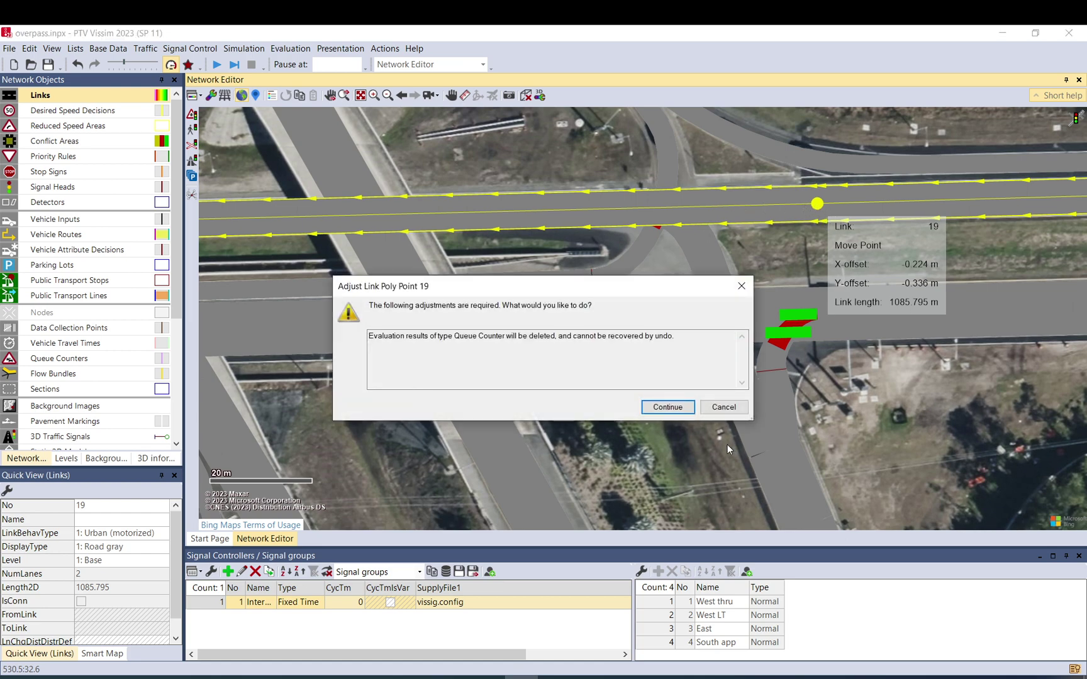
left_click(715, 412)
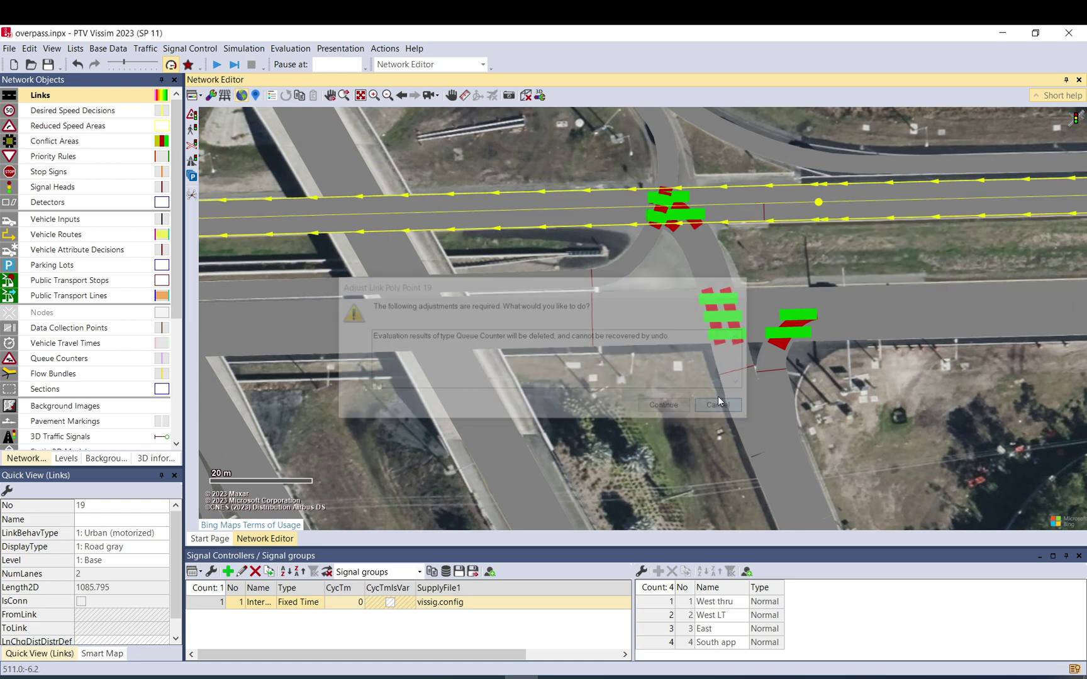
Move the link 19 lane 2 signal head closer to the intersection, to about 110.86 m, and assign it to signal group East
left_click(762, 216)
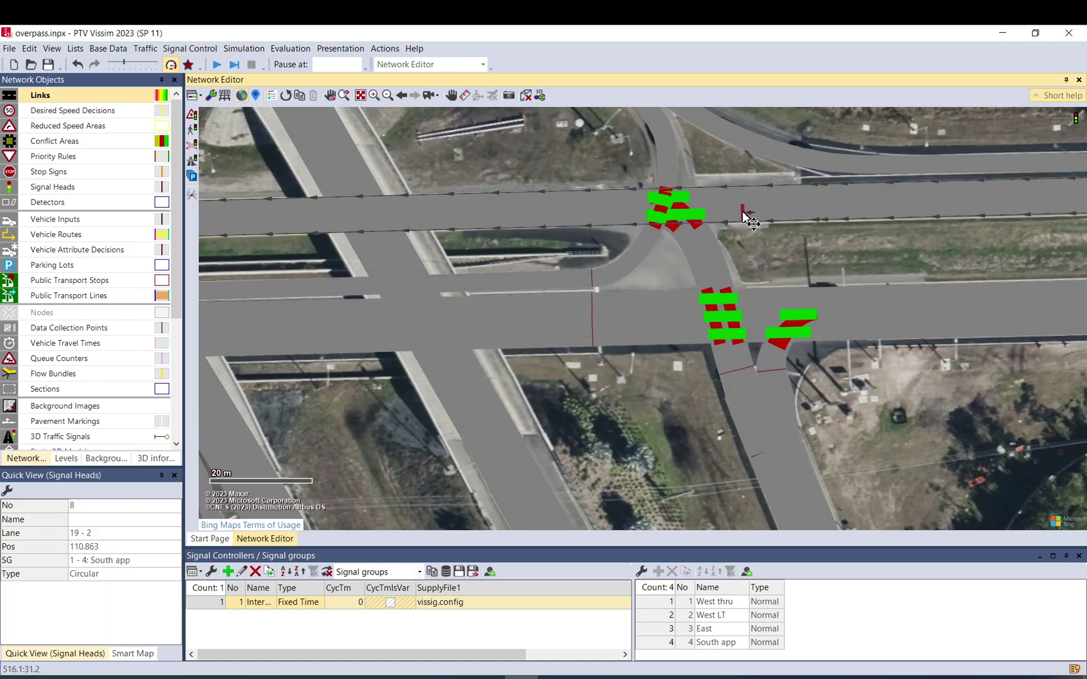
right_click(746, 215)
left_click(114, 561)
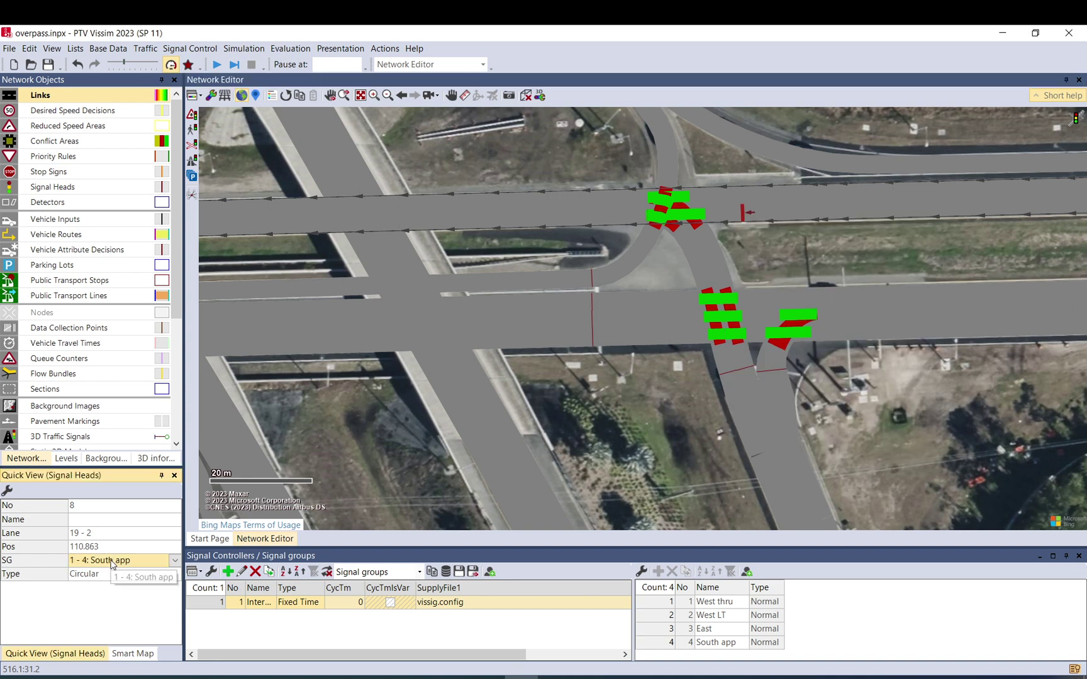
left_click(115, 563)
left_click(100, 595)
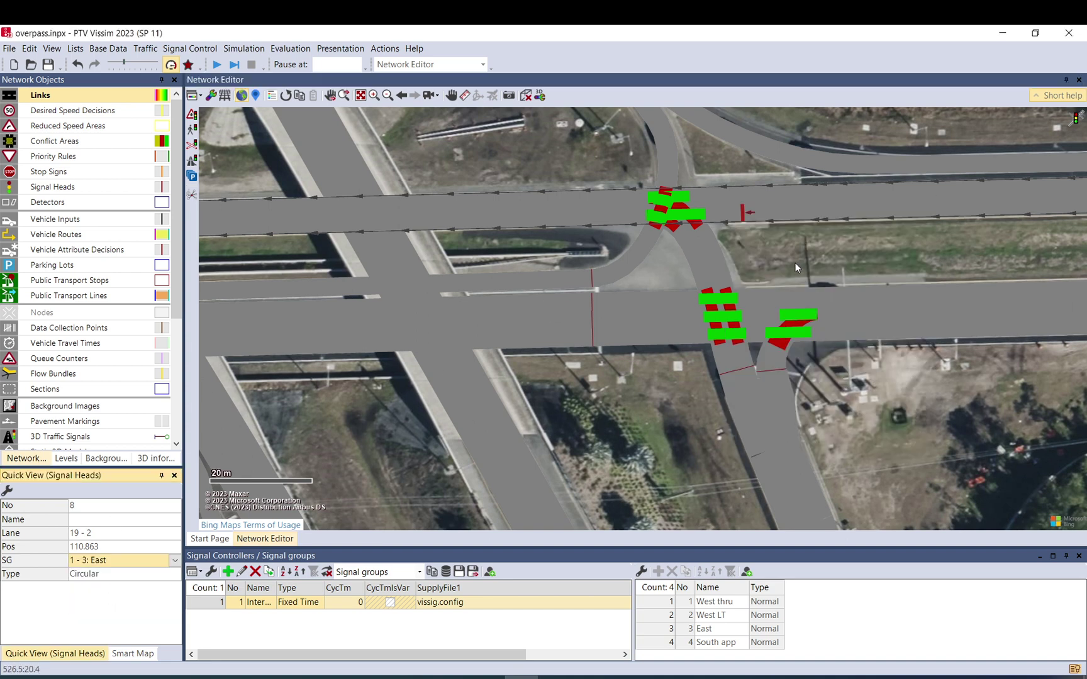
Duplicate the East signal head onto lane 1 of link 19 at about 110.68 m and clear the selection
right_click(741, 217)
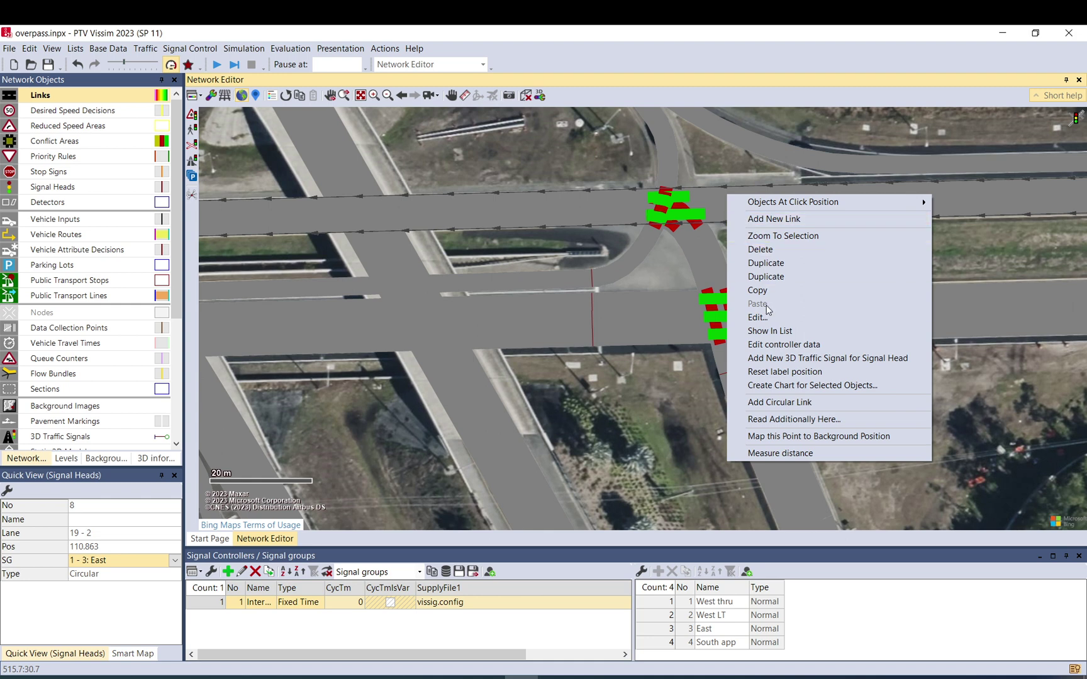
left_click(767, 278)
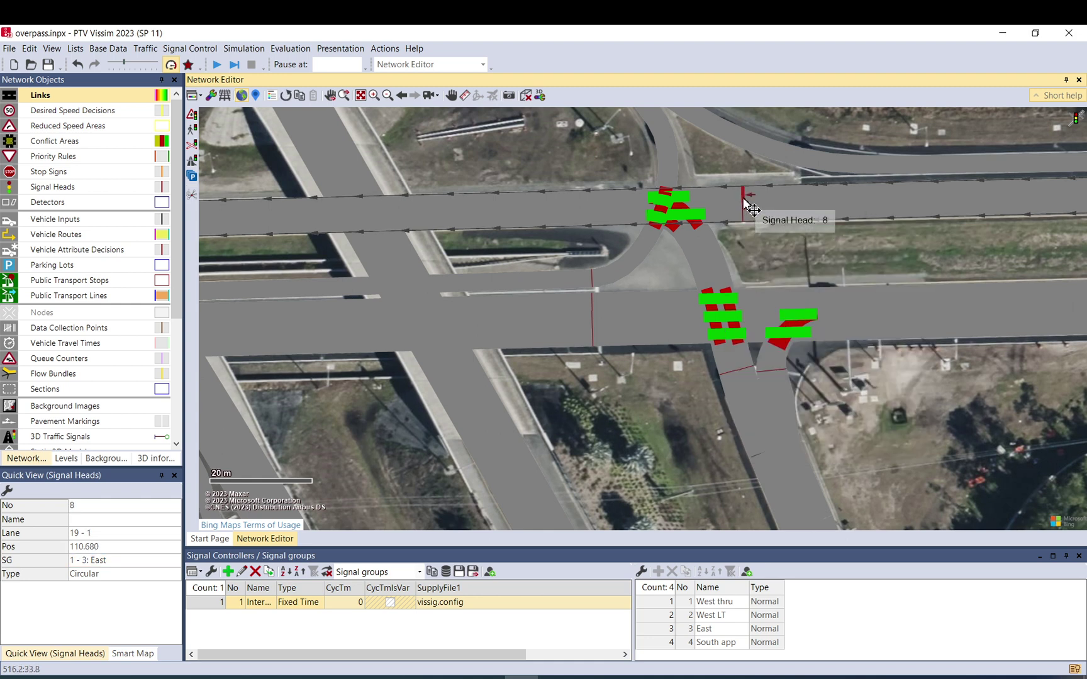
left_click(711, 174)
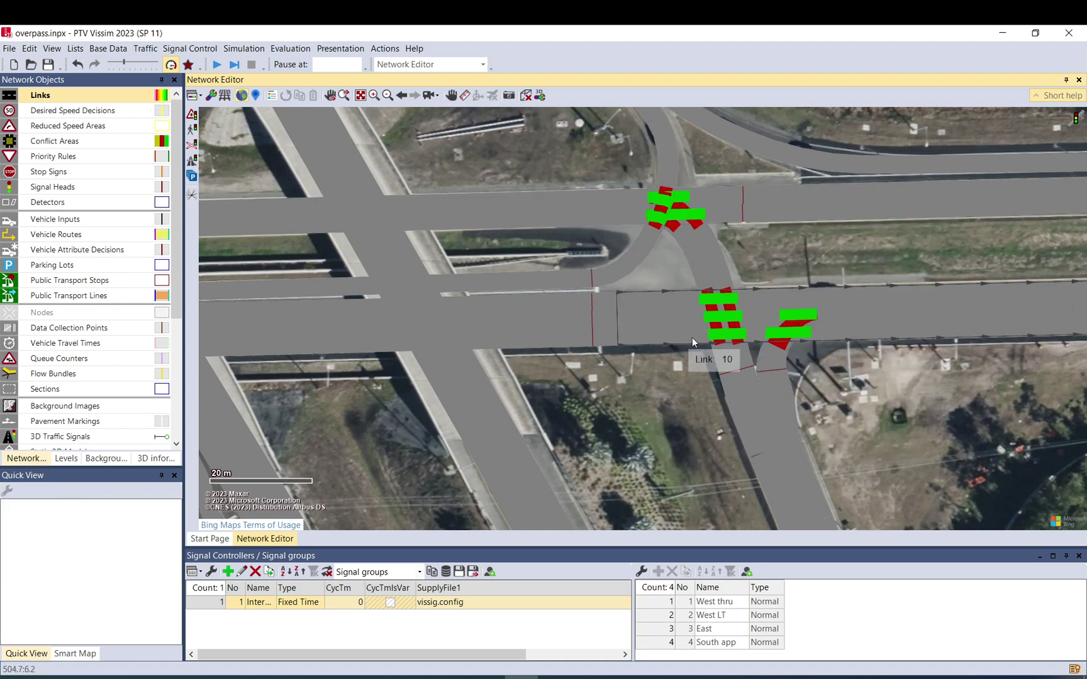
Run the simulation with the background map hidden, watch the signals control the traffic at the intersection, and stop the run
left_click(218, 66)
left_click(510, 364)
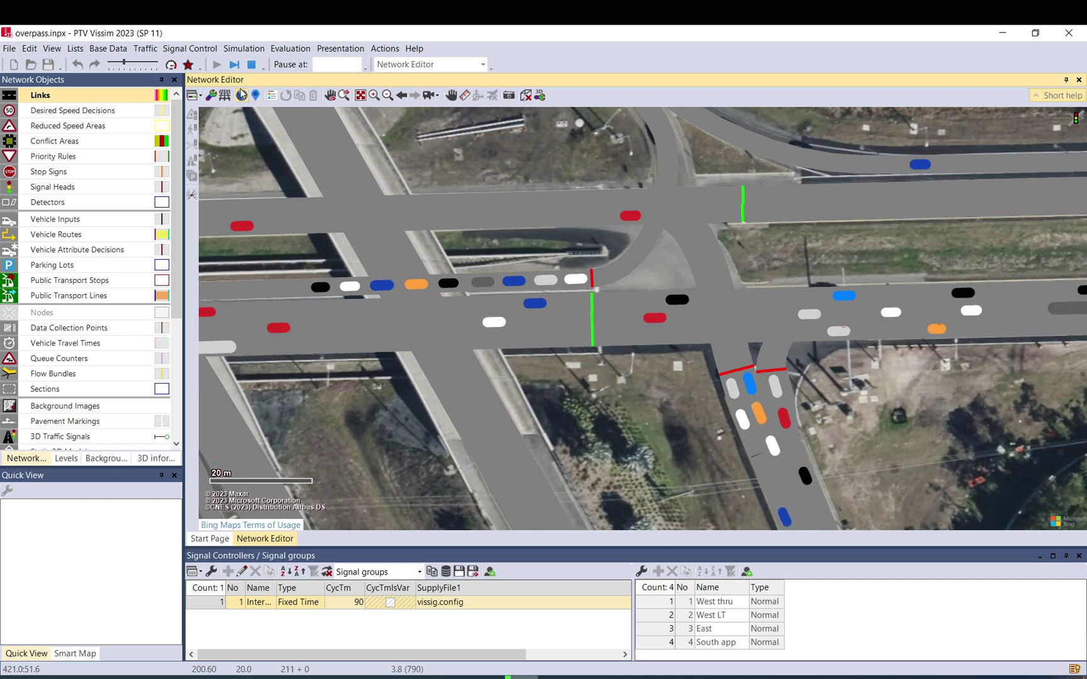
left_click(255, 96)
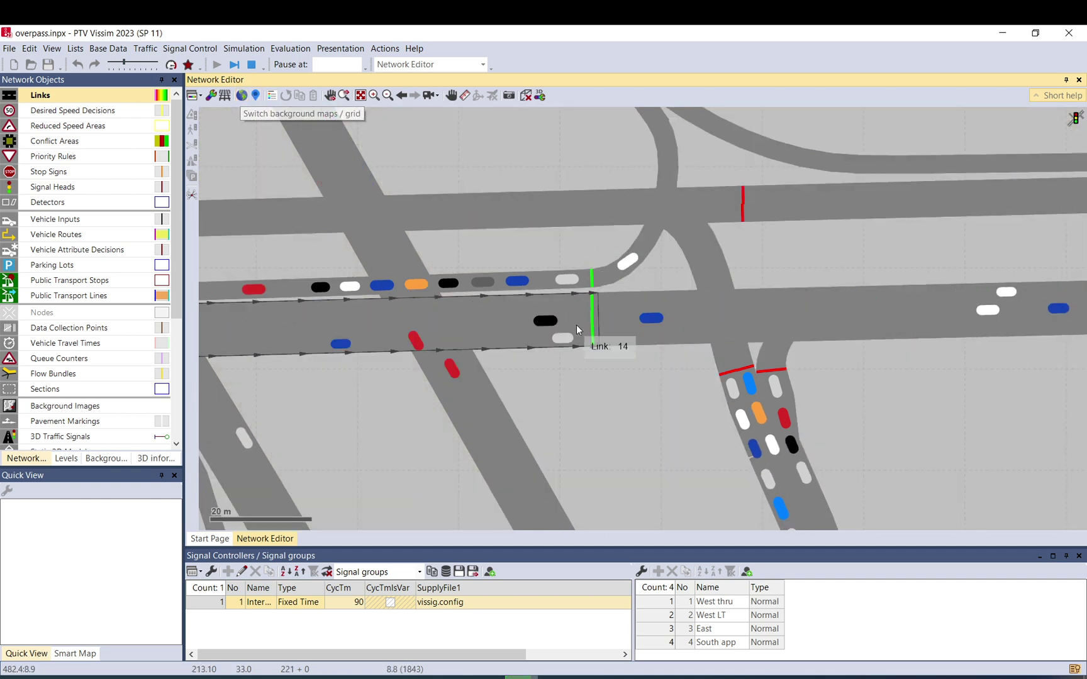
scroll(577, 325, "down", 2)
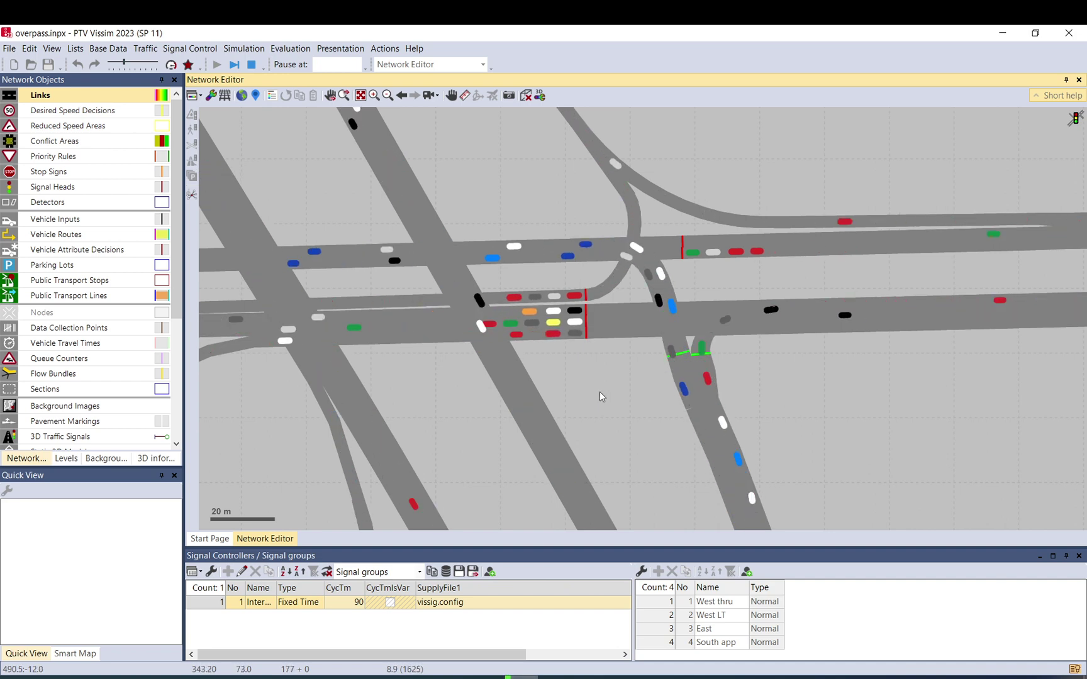
left_click(251, 64)
Activate the Reduced Speed Areas object type and look over curved connector 10019 and the surrounding interchange ramps
left_click(71, 126)
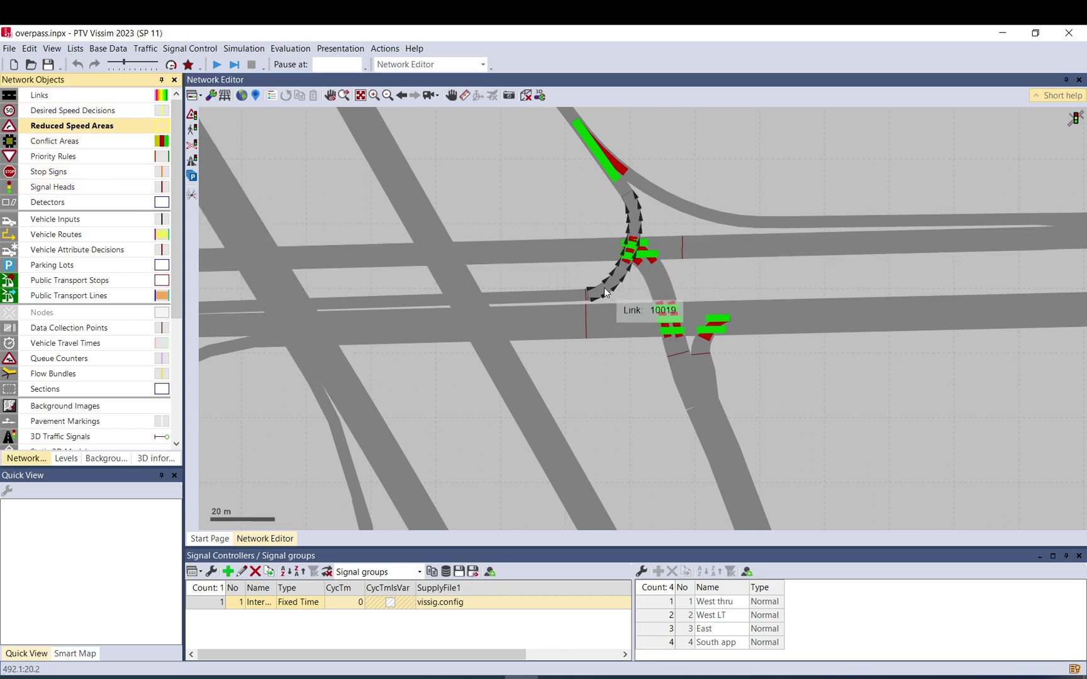
mouse_move(605, 294)
left_mouse_down()
mouse_move(632, 209)
mouse_move(617, 275)
left_mouse_up()
left_click(348, 310)
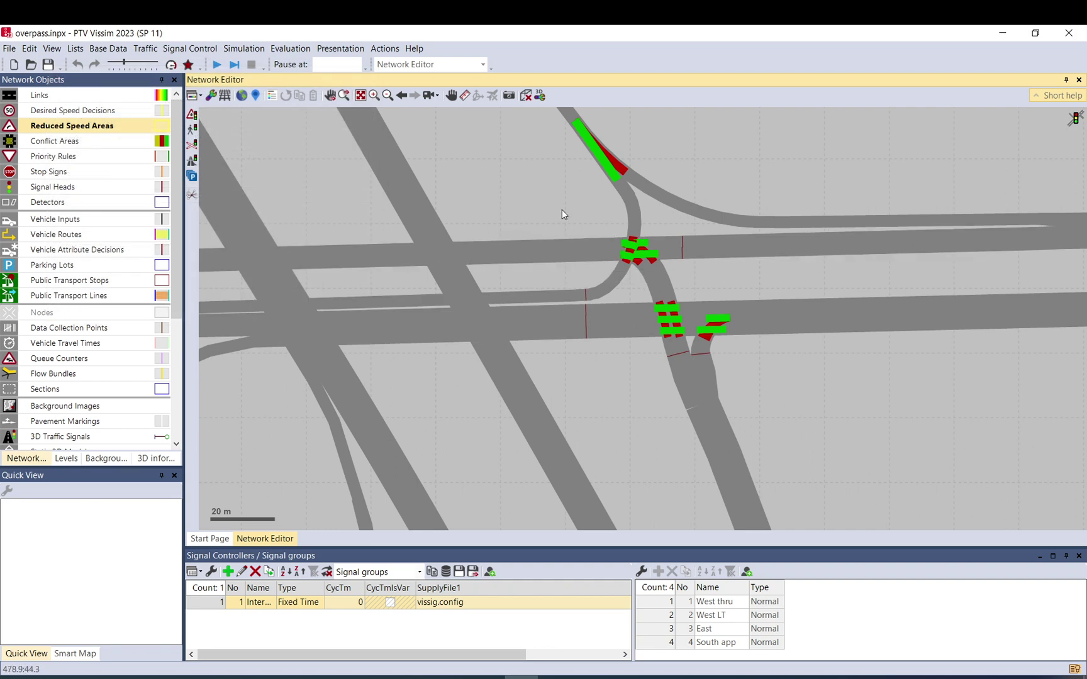
left_click_drag(563, 214, 616, 226)
scroll(638, 239, "down", 3)
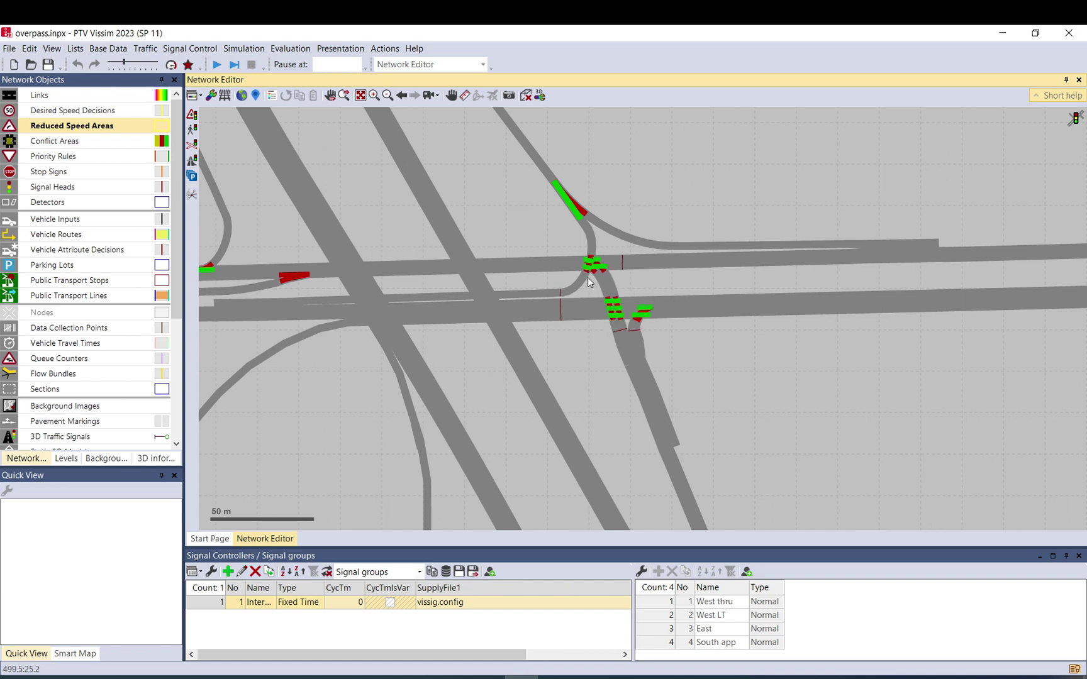
left_click_drag(558, 244, 568, 256)
scroll(765, 274, "down", 2)
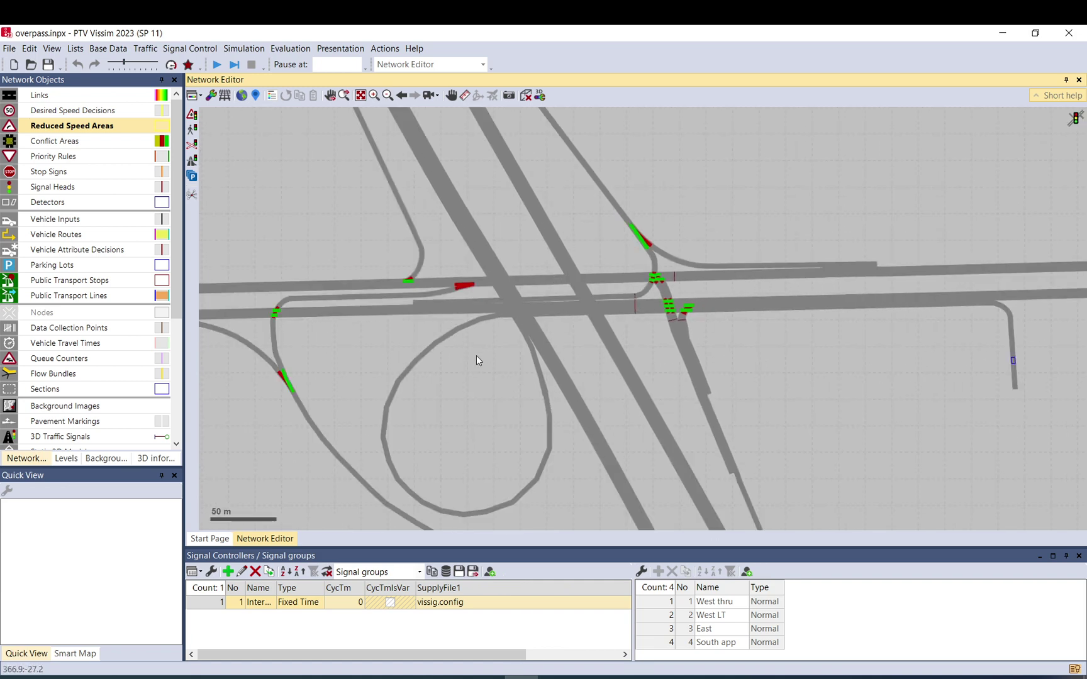
scroll(673, 293, "up", 2)
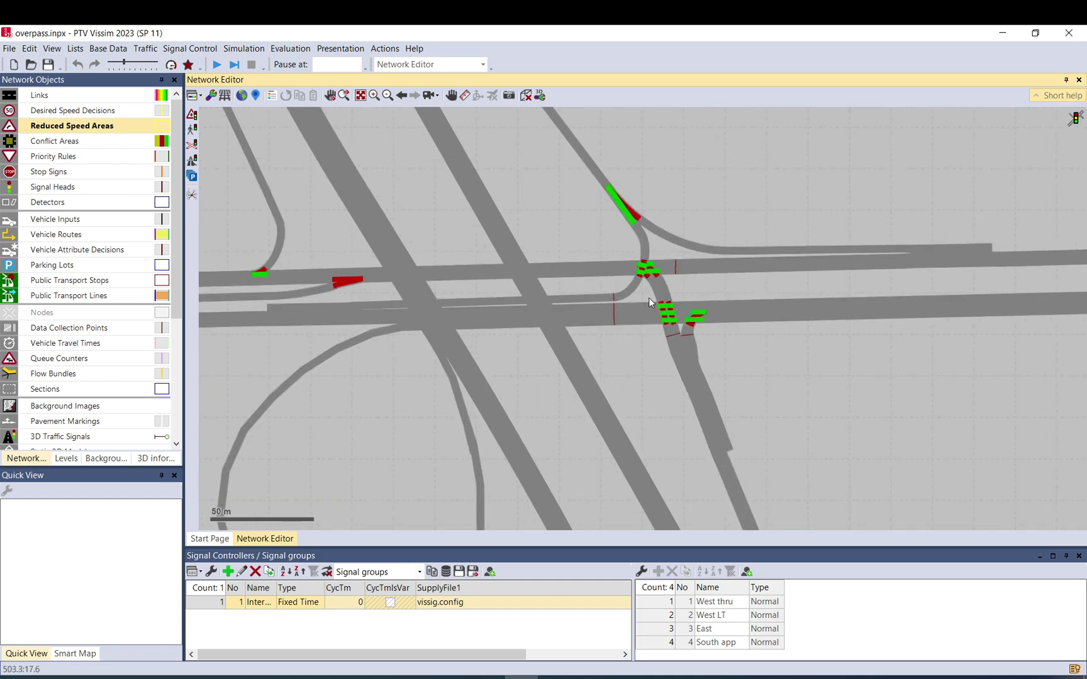
scroll(648, 298, "up", 2)
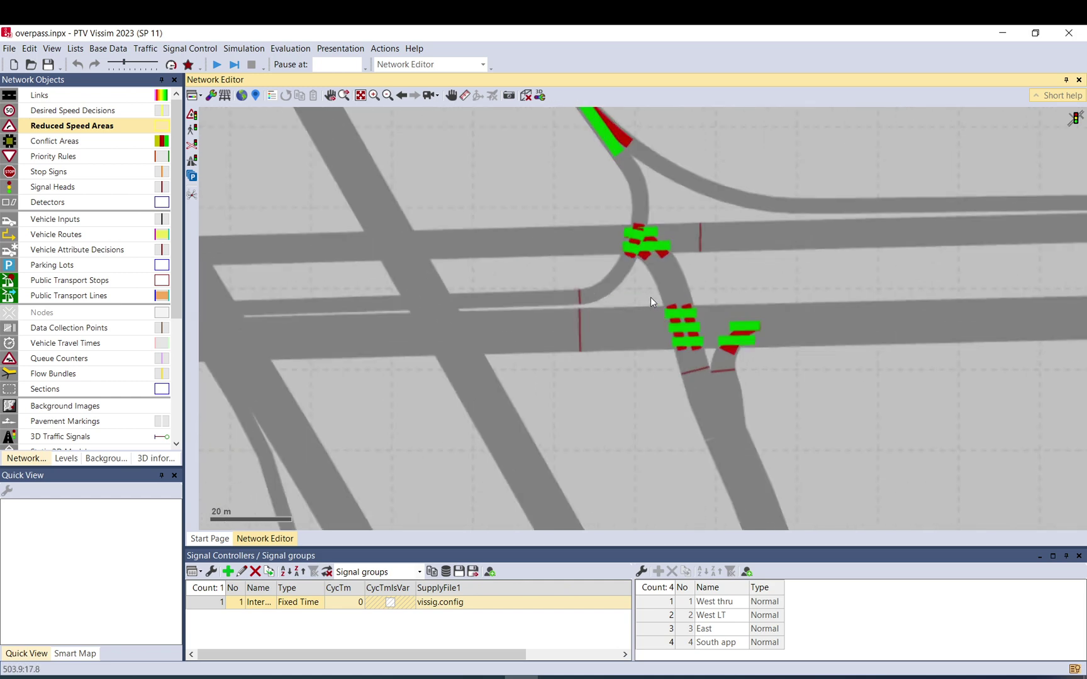
Open the list of dynamic assignment matrices
left_click(117, 50)
mouse_move(140, 49)
mouse_move(126, 115)
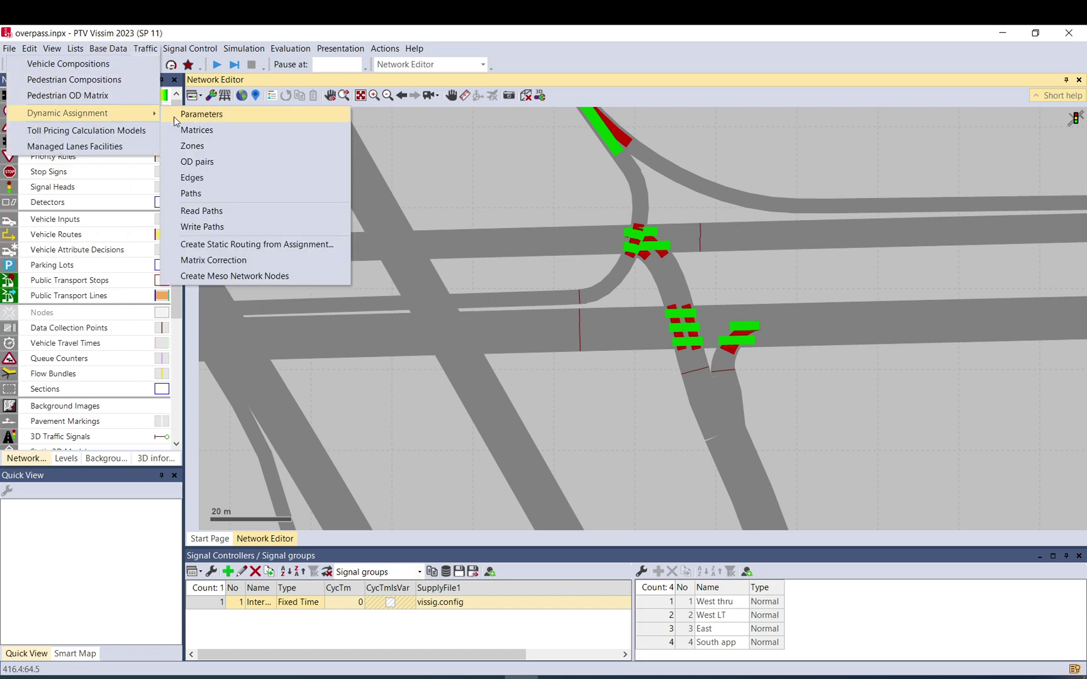
left_click(196, 130)
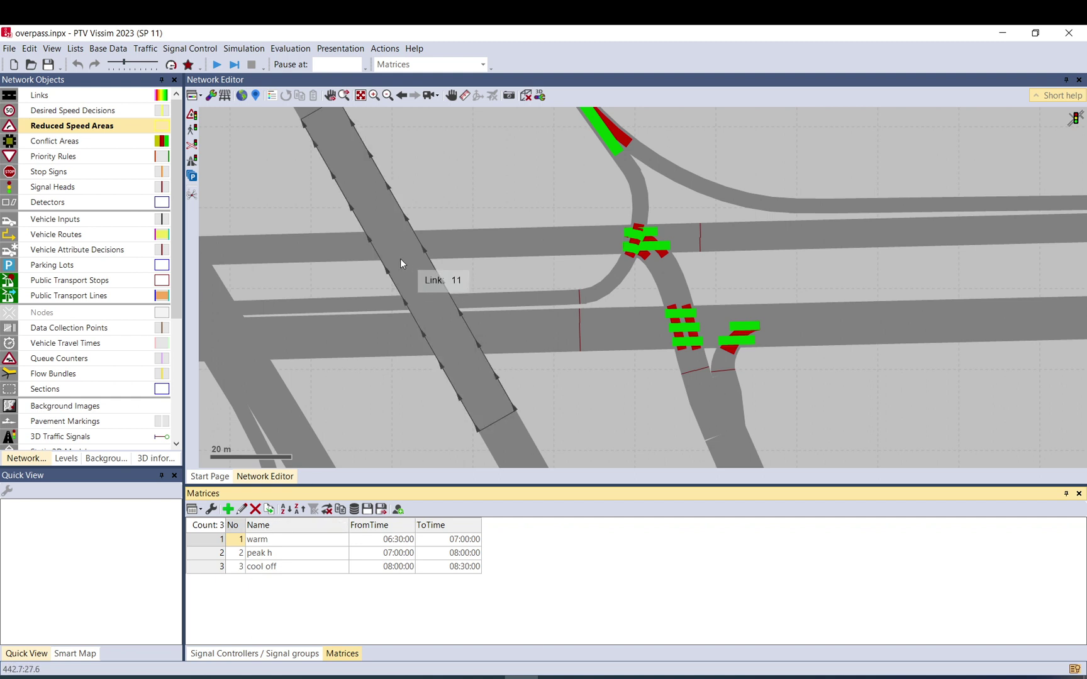
left_click(424, 190)
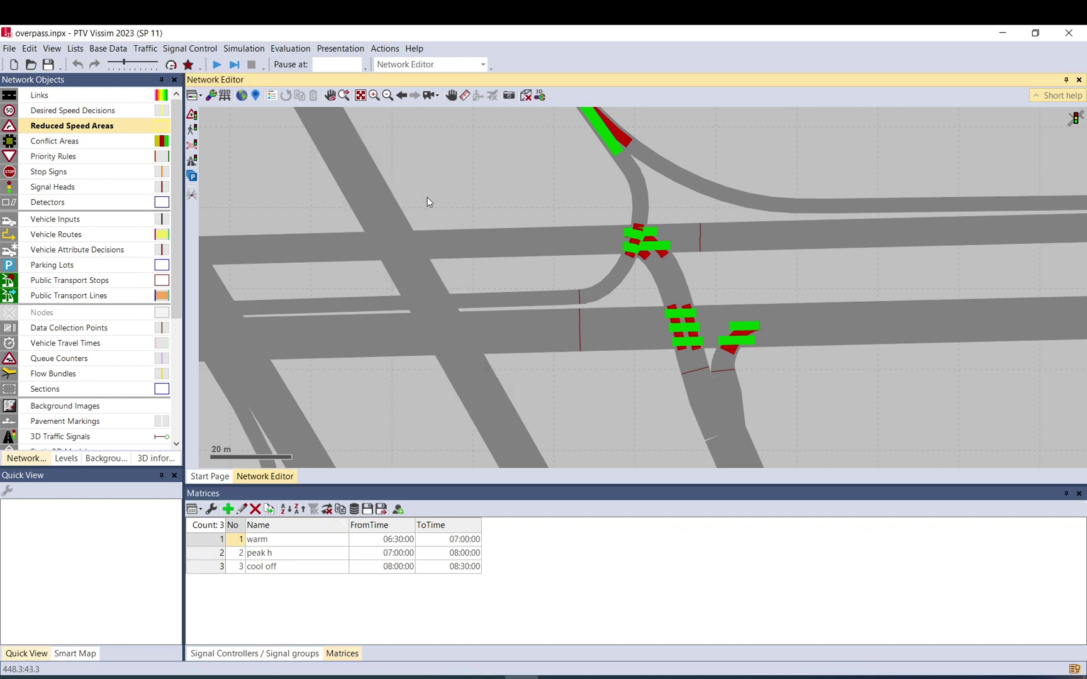
scroll(427, 197, "down", 2)
left_click(217, 66)
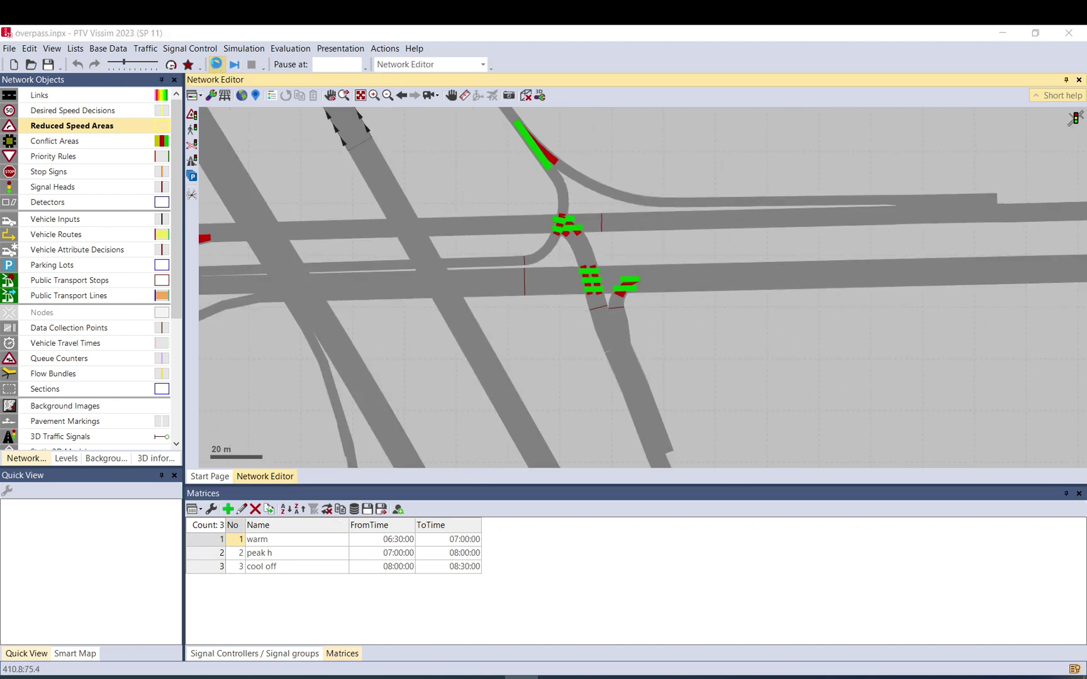
left_click(630, 359)
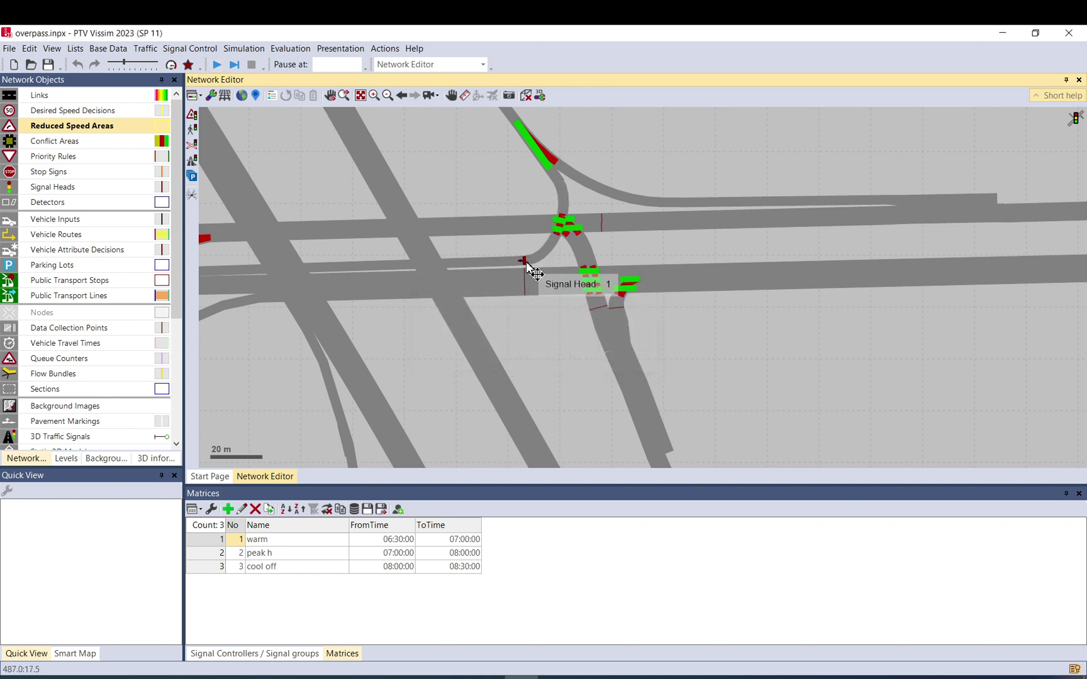
Open signal program 1 of the Interchange controller and start the South app green at 59 s
left_click(290, 656)
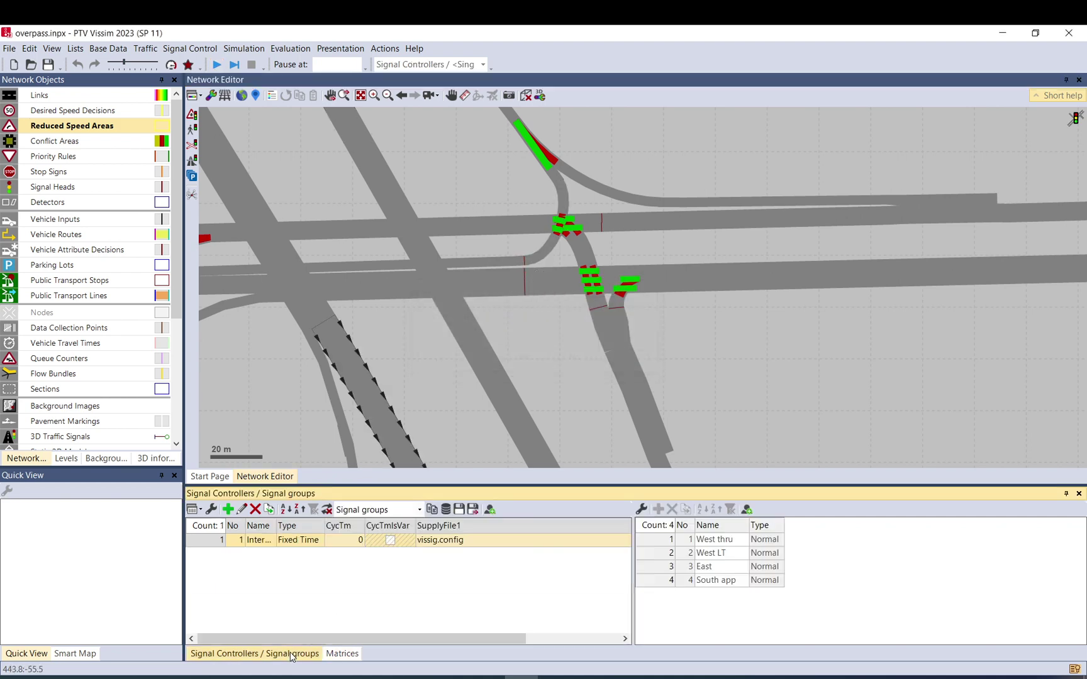
double_click(214, 543)
left_click(690, 283)
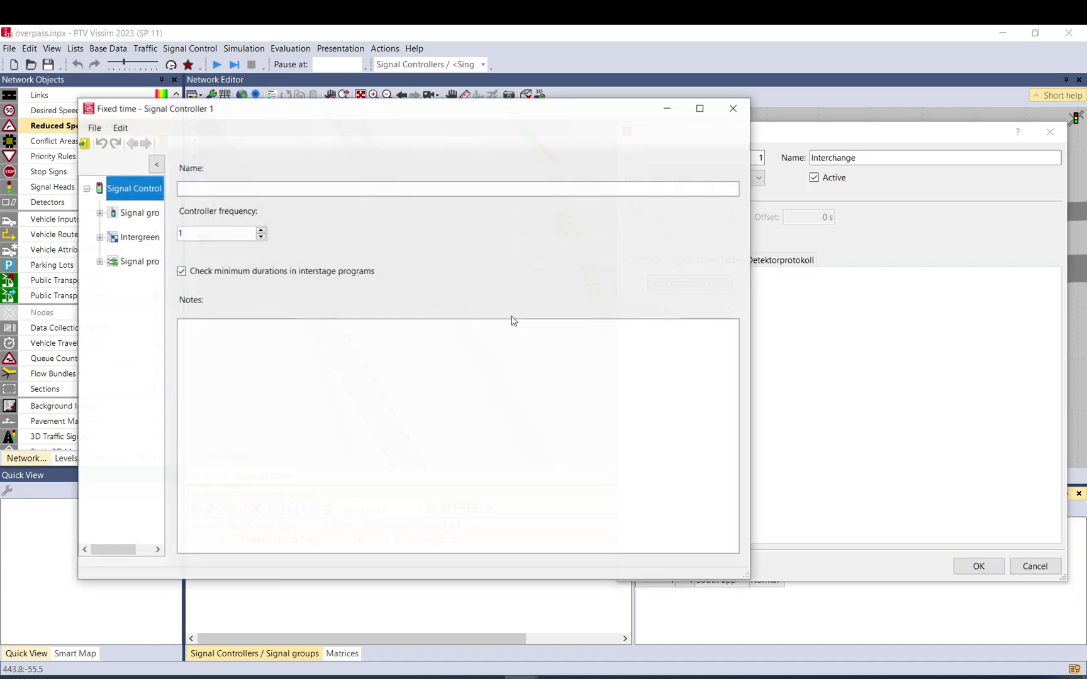
left_click(138, 262)
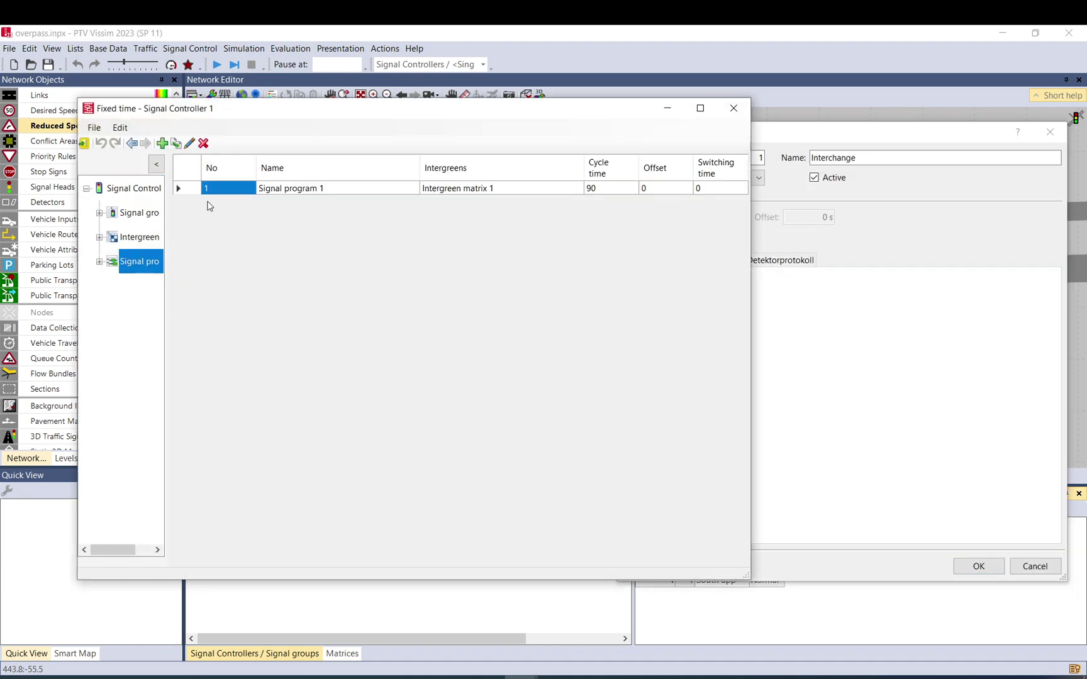
double_click(198, 188)
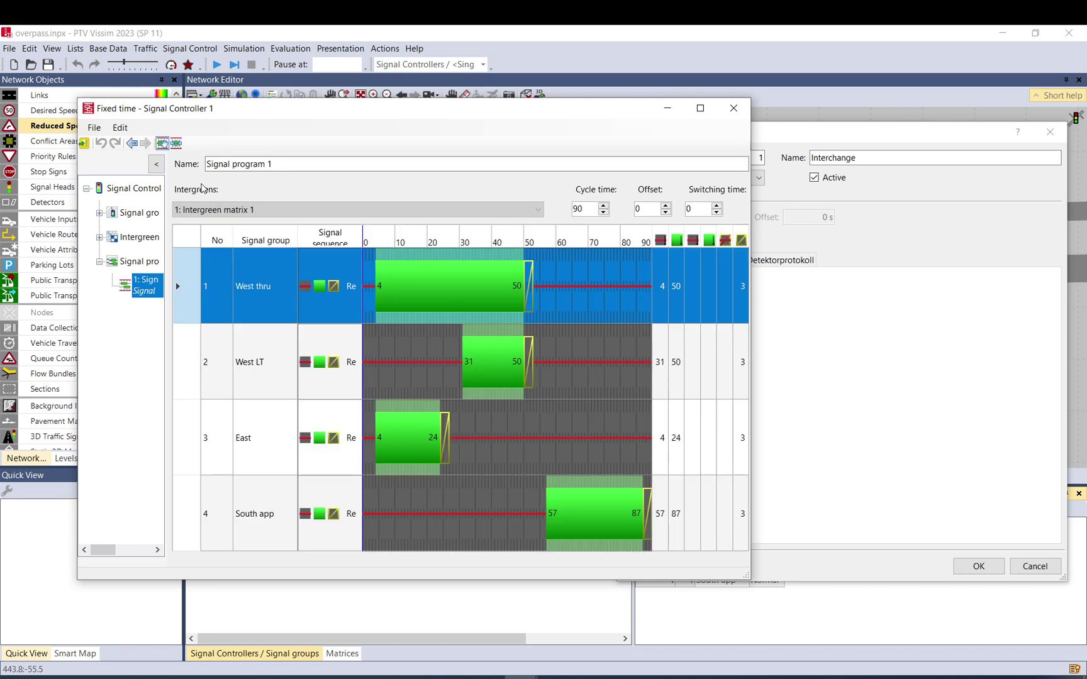
left_click(493, 376)
left_click(553, 522)
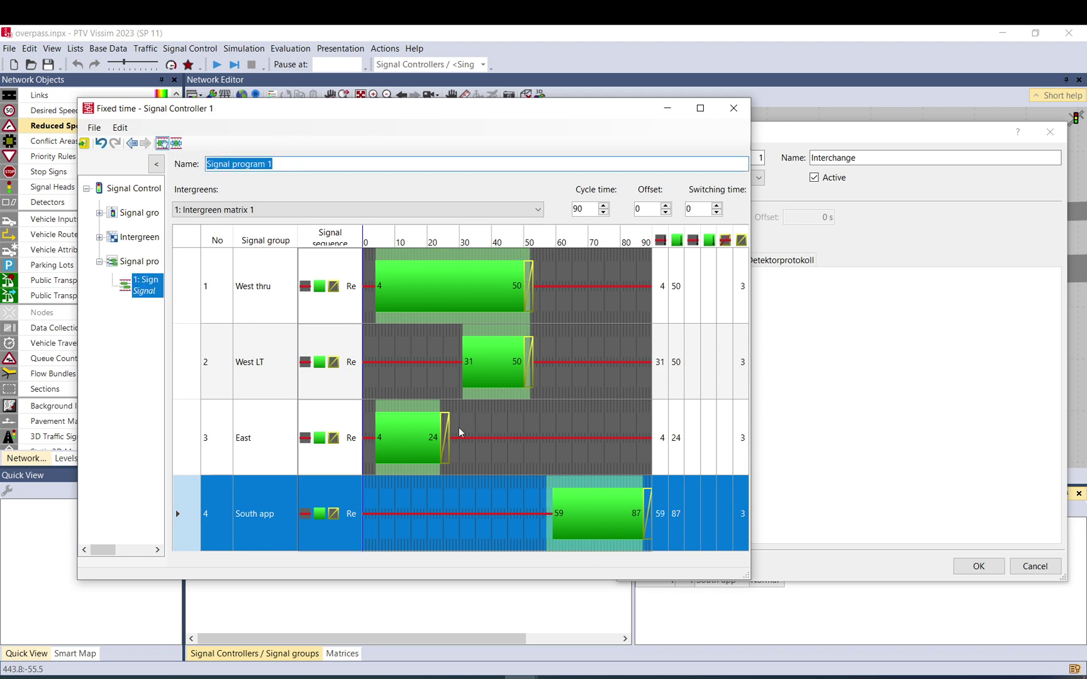
End the East green at 22 s, set West LT green from 29 to 52 s, extend West thru to 52 s, and accept the controller changes
left_click(432, 443)
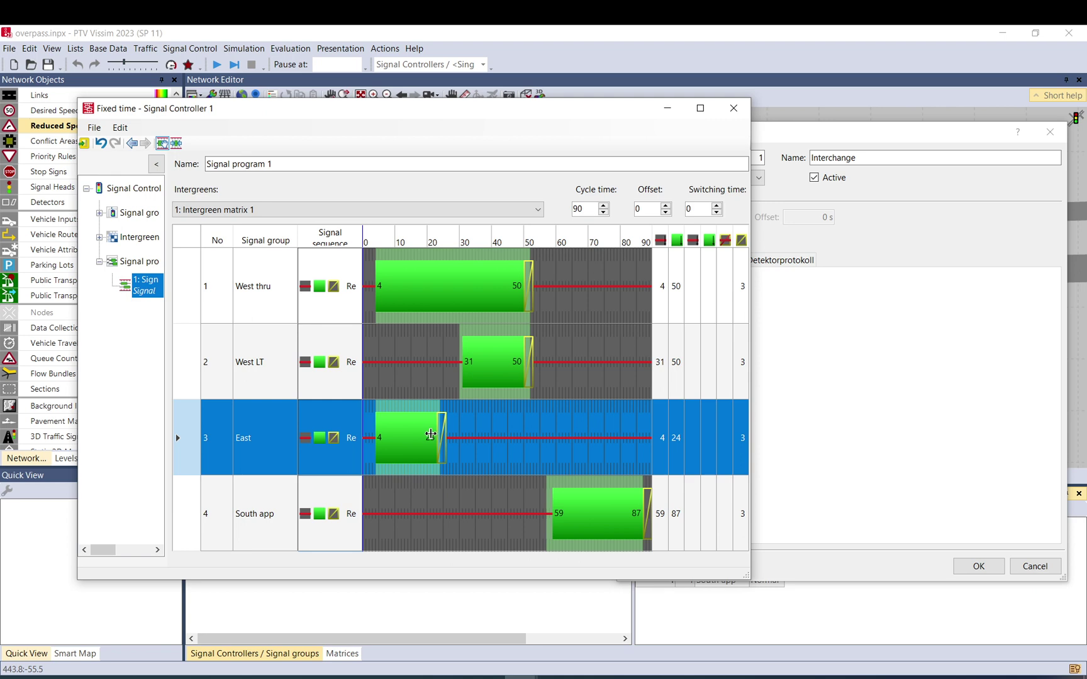
left_click(472, 389)
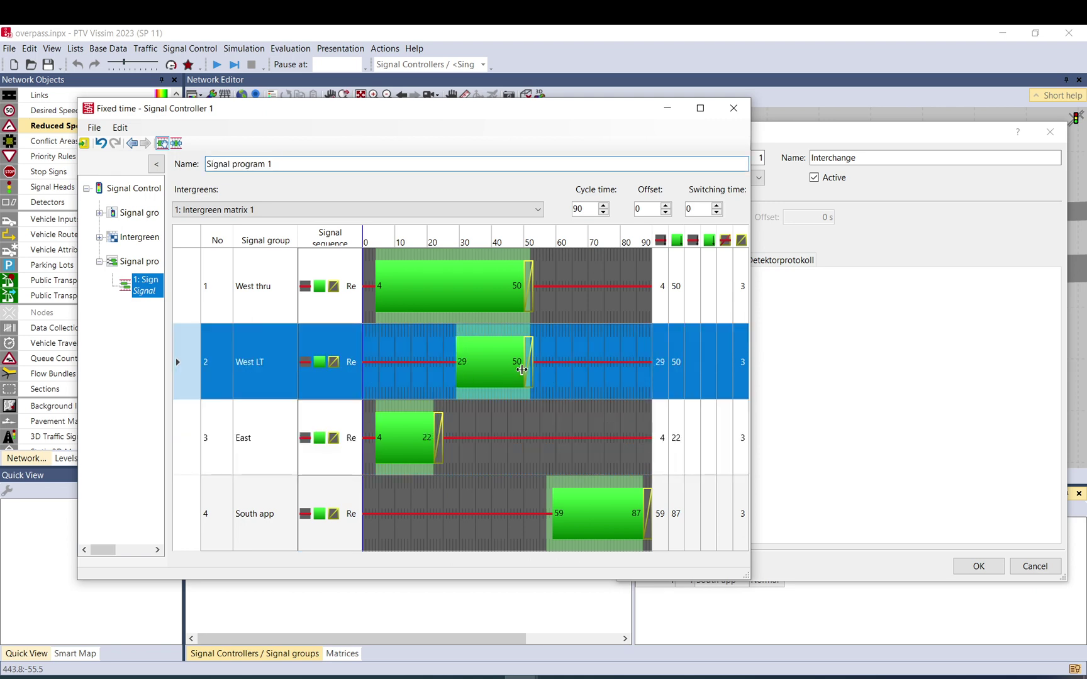
left_click(523, 307)
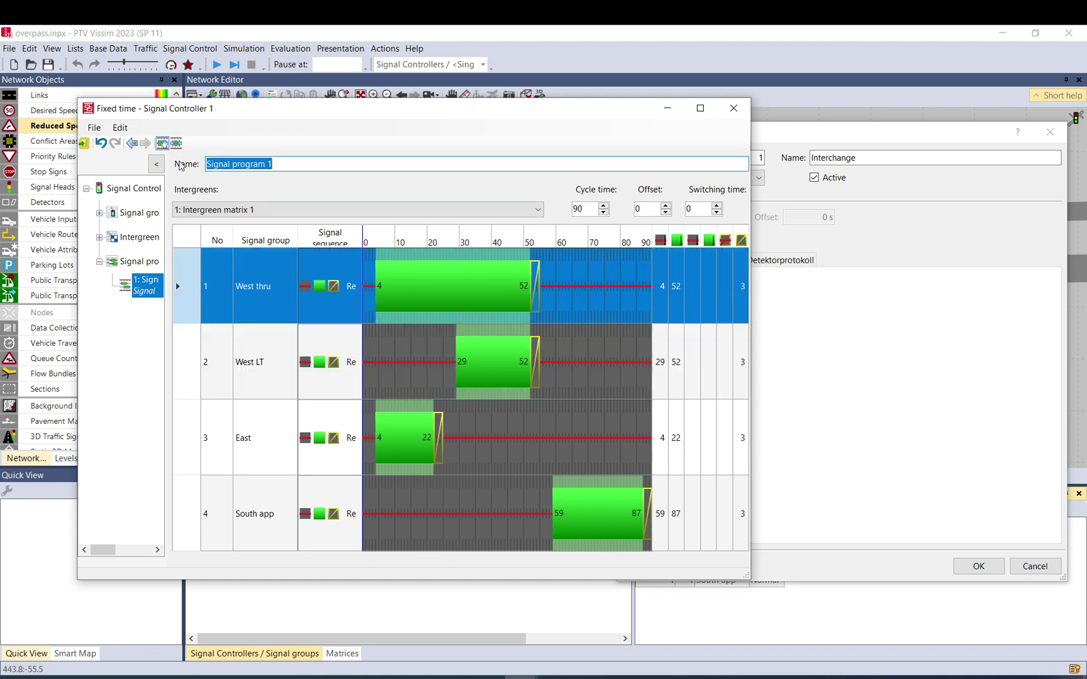
left_click(83, 144)
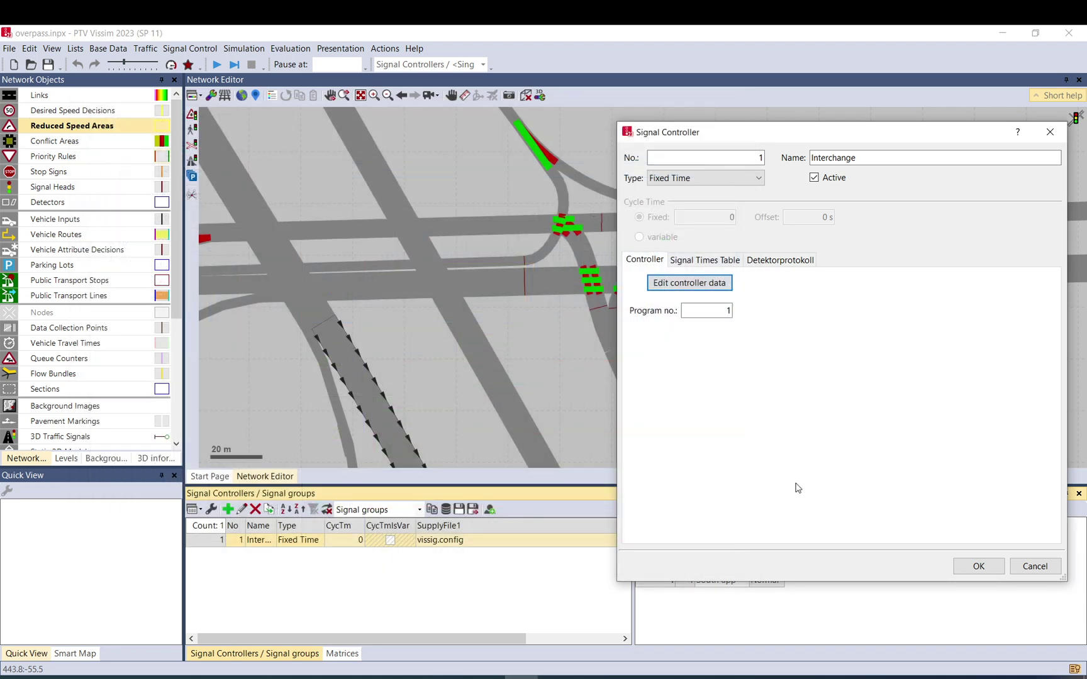
left_click(969, 566)
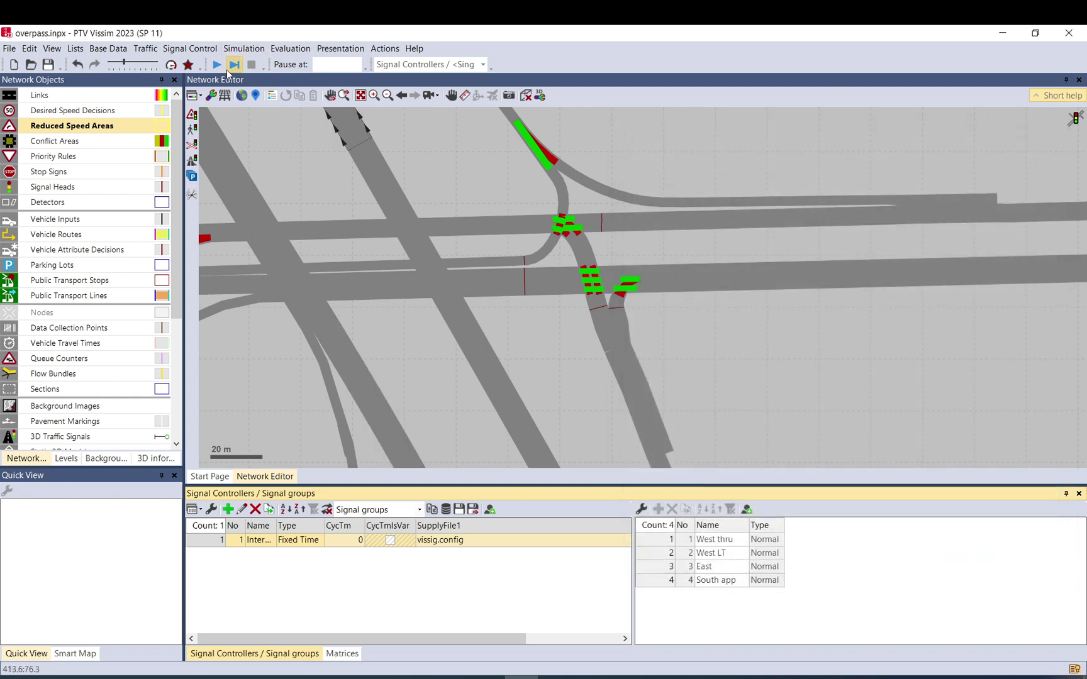
Save the changes, run the simulation at maximum speed, and watch the retimed signals at the intersection
left_click(222, 65)
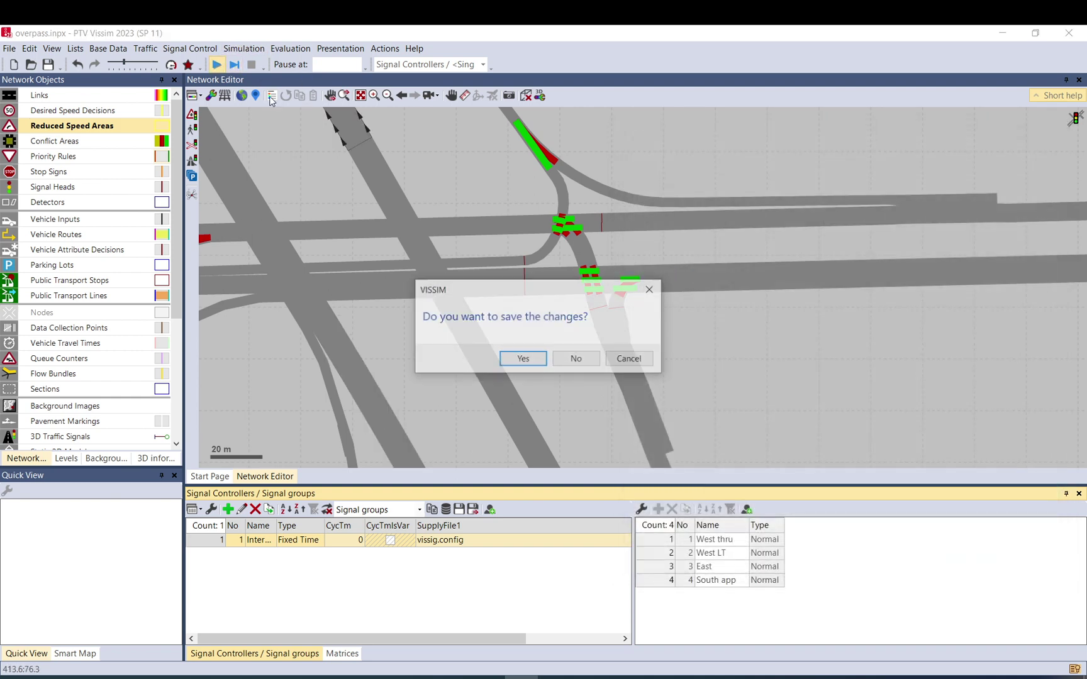
left_click(523, 359)
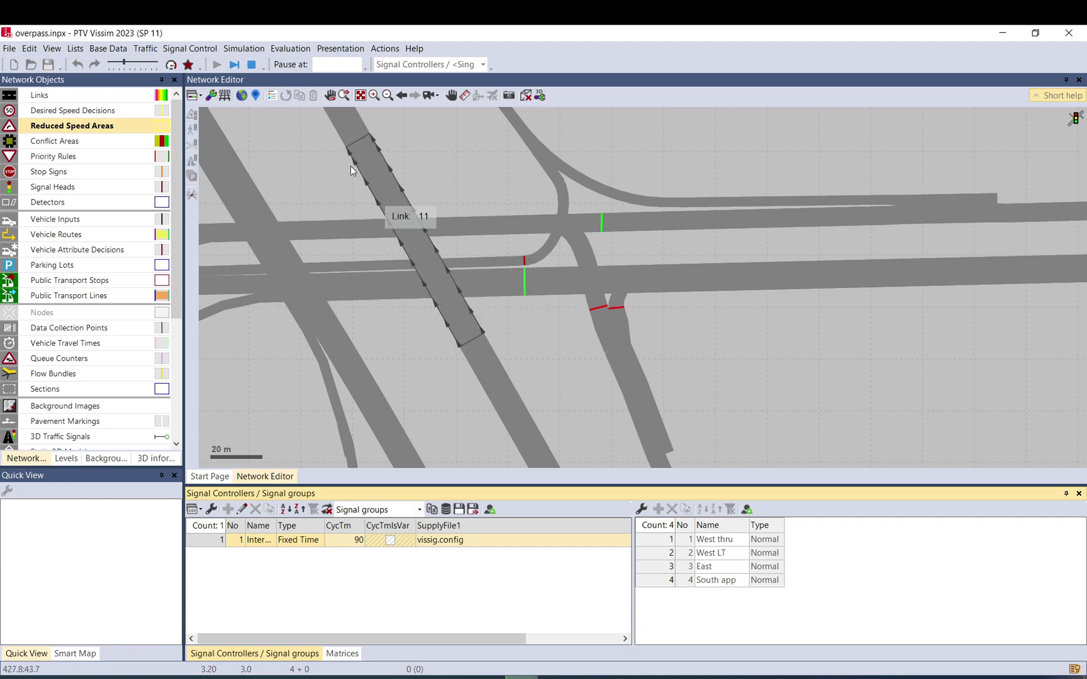
left_click(171, 64)
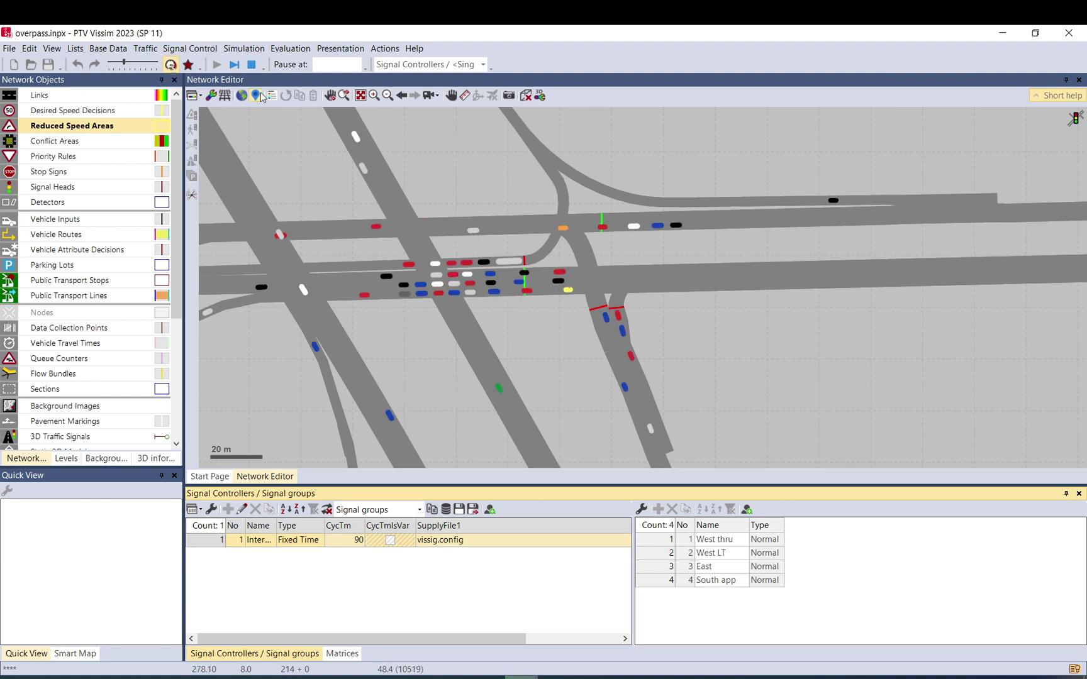
left_click(484, 190)
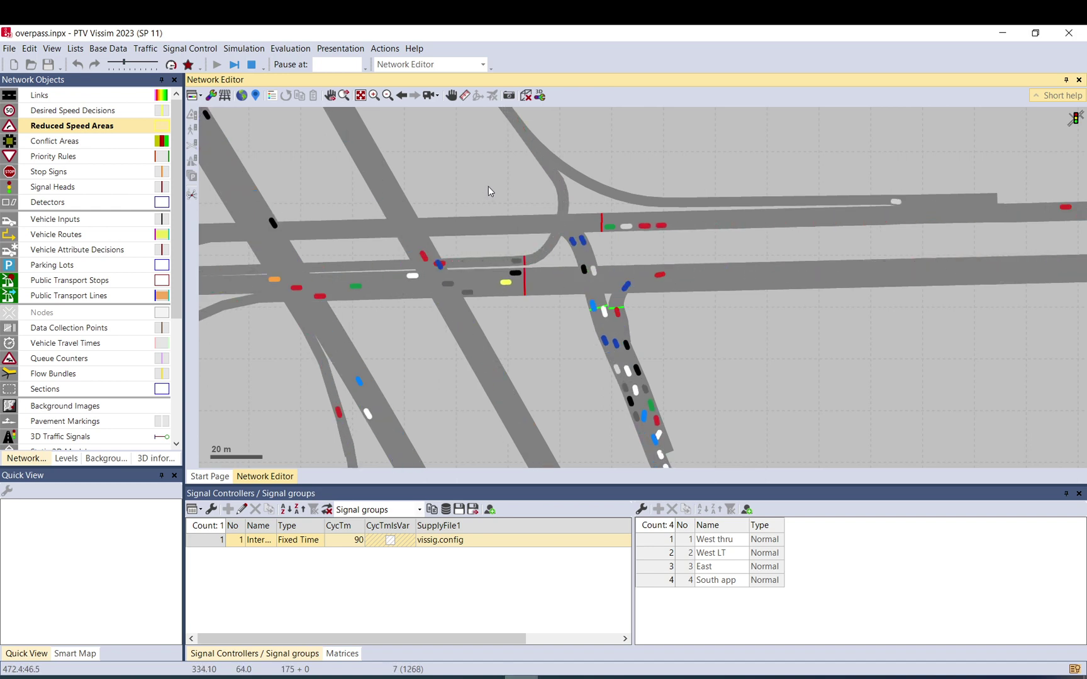
scroll(488, 186, "down", 1)
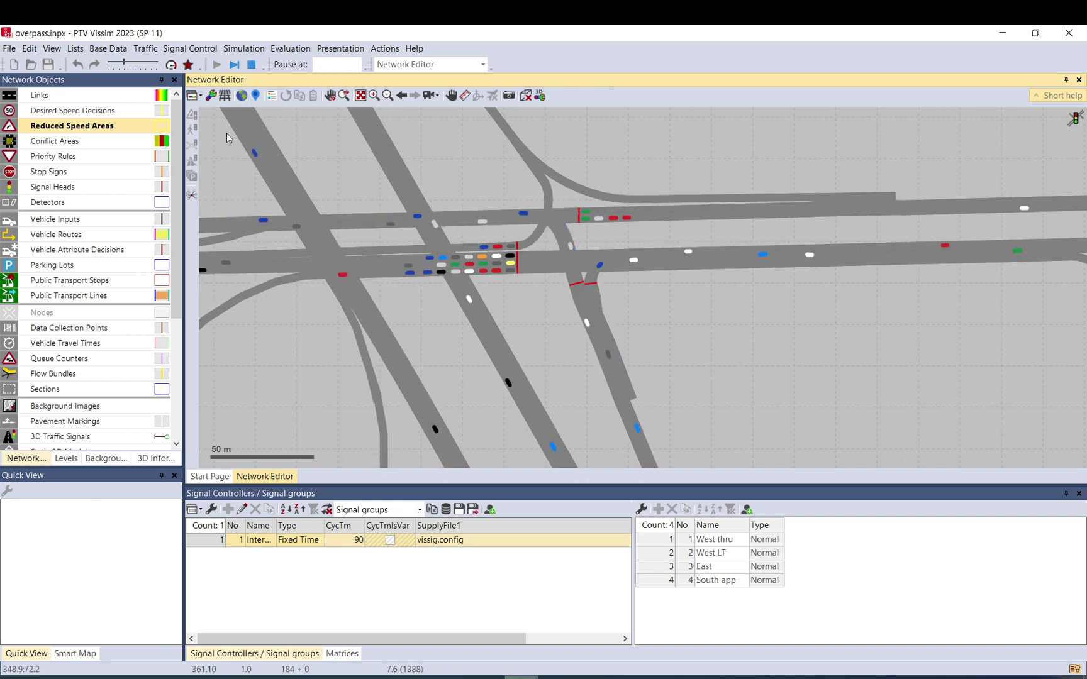
Activate the Conflict Areas object type, stop the run, and inspect the conflict area between links 22 and 10018
left_click(144, 141)
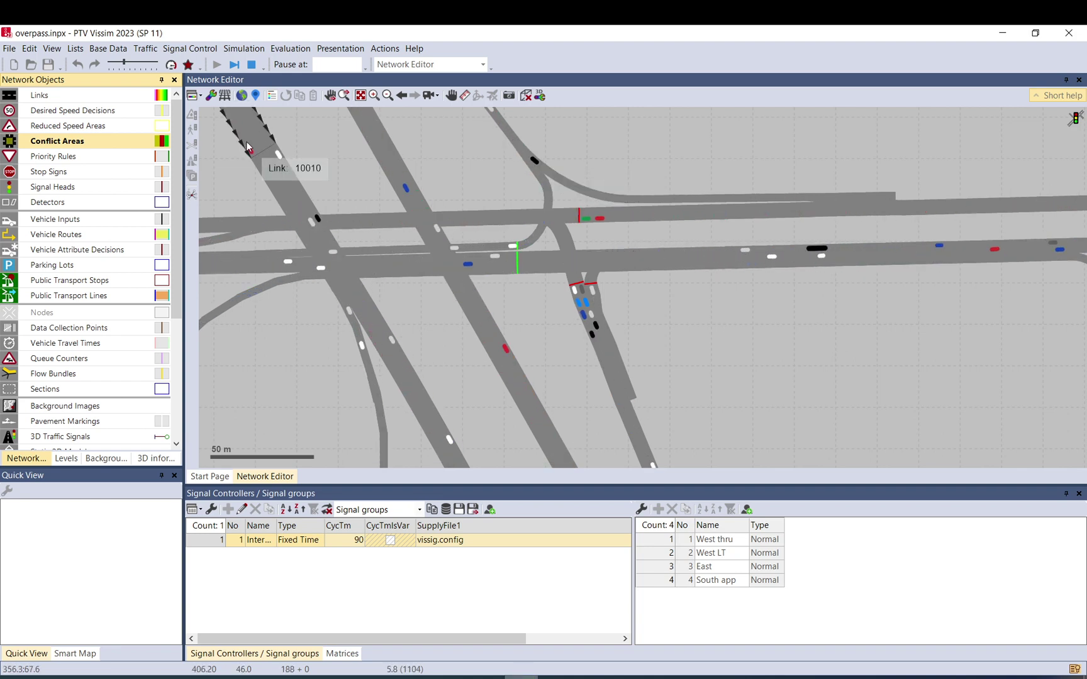
left_click(252, 68)
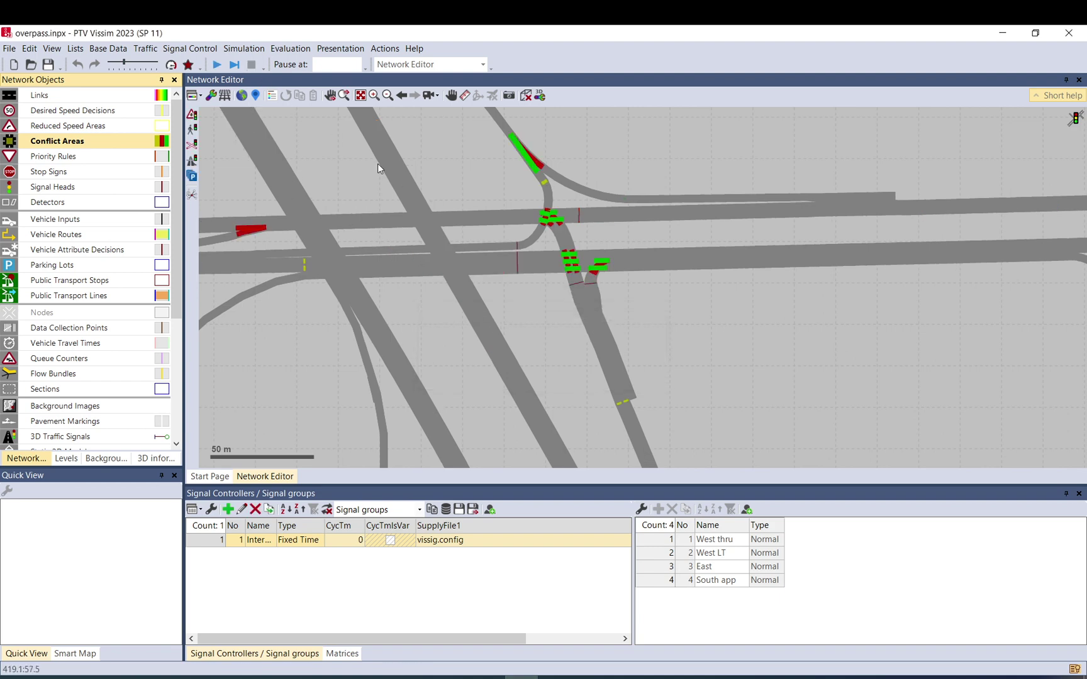
left_click(559, 165)
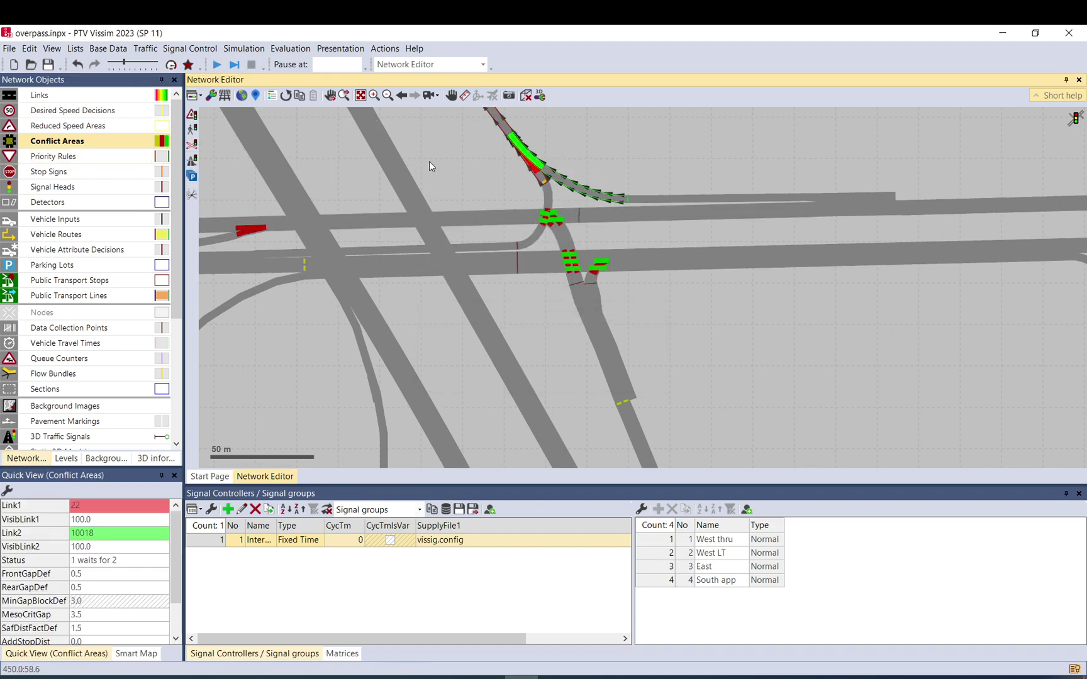
left_click(450, 175)
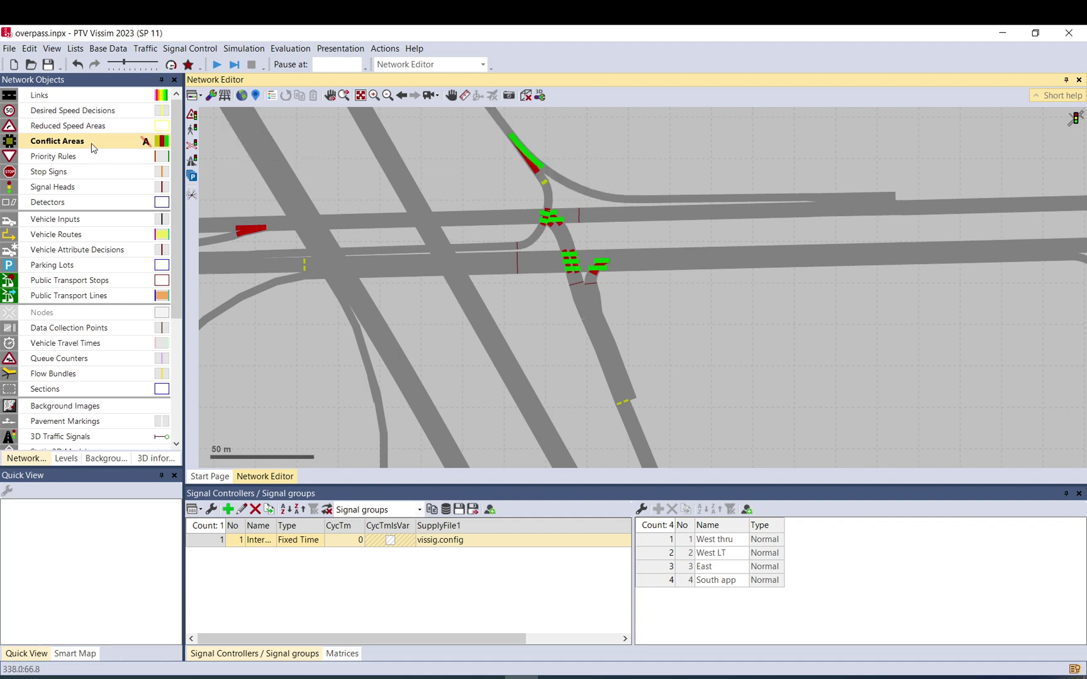
Add a reduced speed area about 22.5 m long on lane 1 of connector 10019, starting at about 5.93 m
left_click(67, 141)
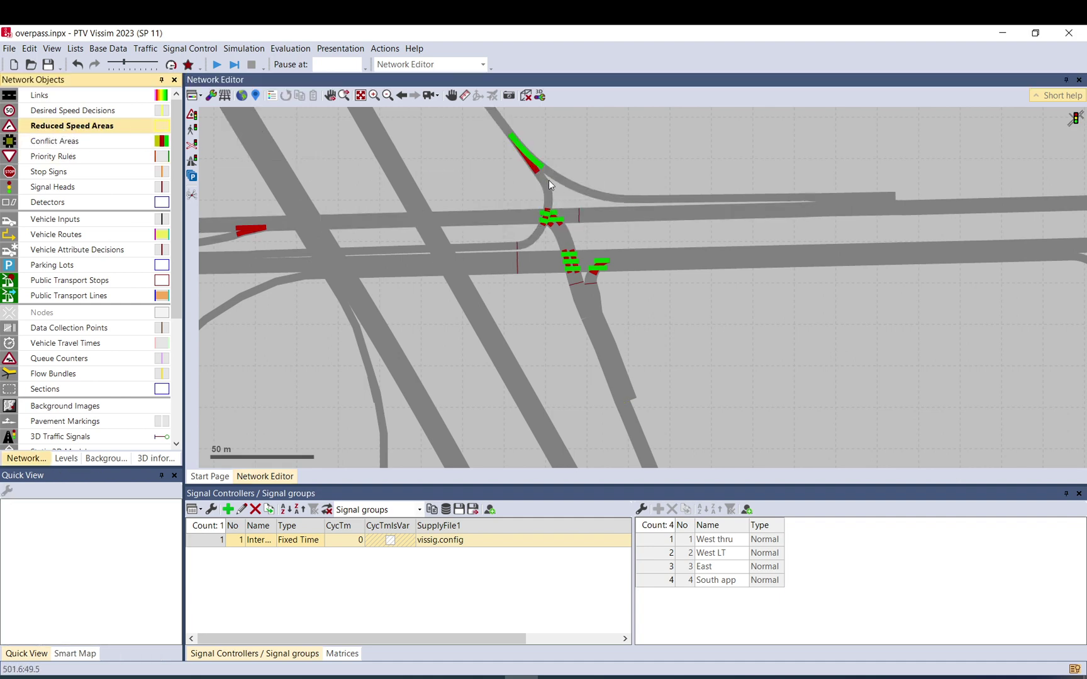
left_click(536, 225)
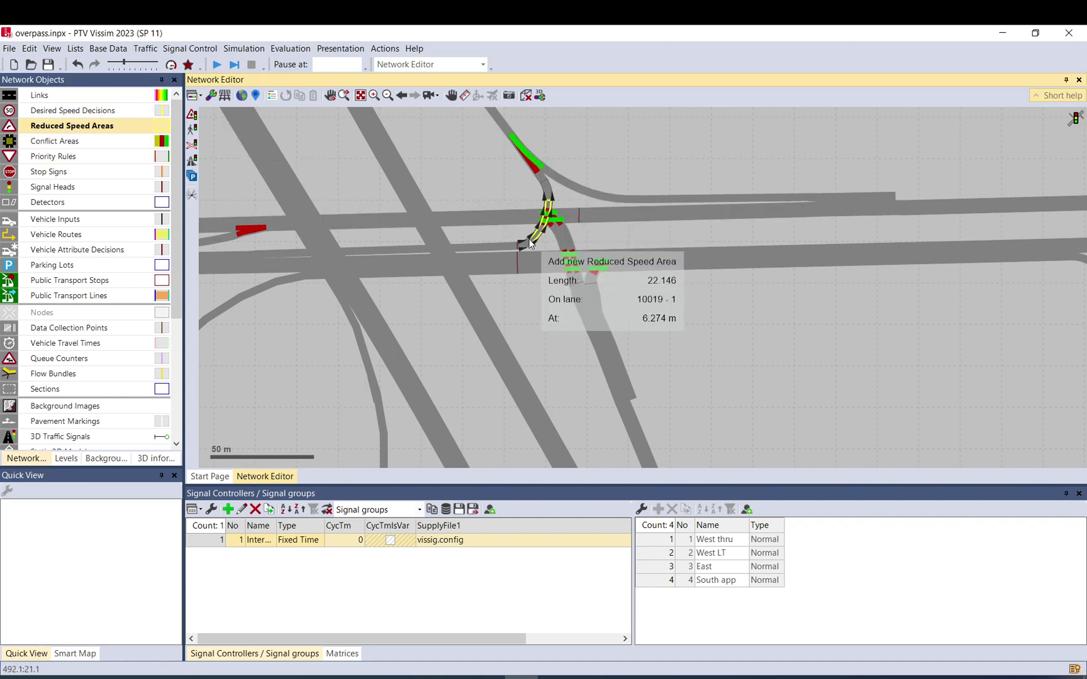
right_click(529, 240, "ctrl")
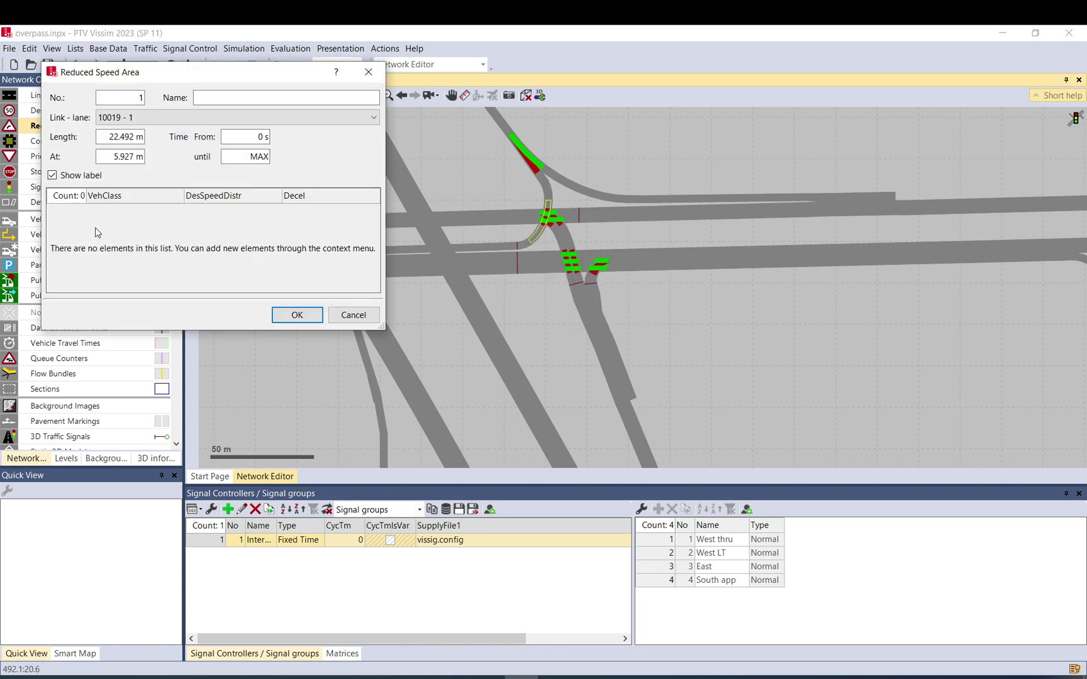
Assign the reduced speed area 30 km/h for the Car class and 25 km/h for the HGV class
right_click(118, 238)
left_click(126, 244)
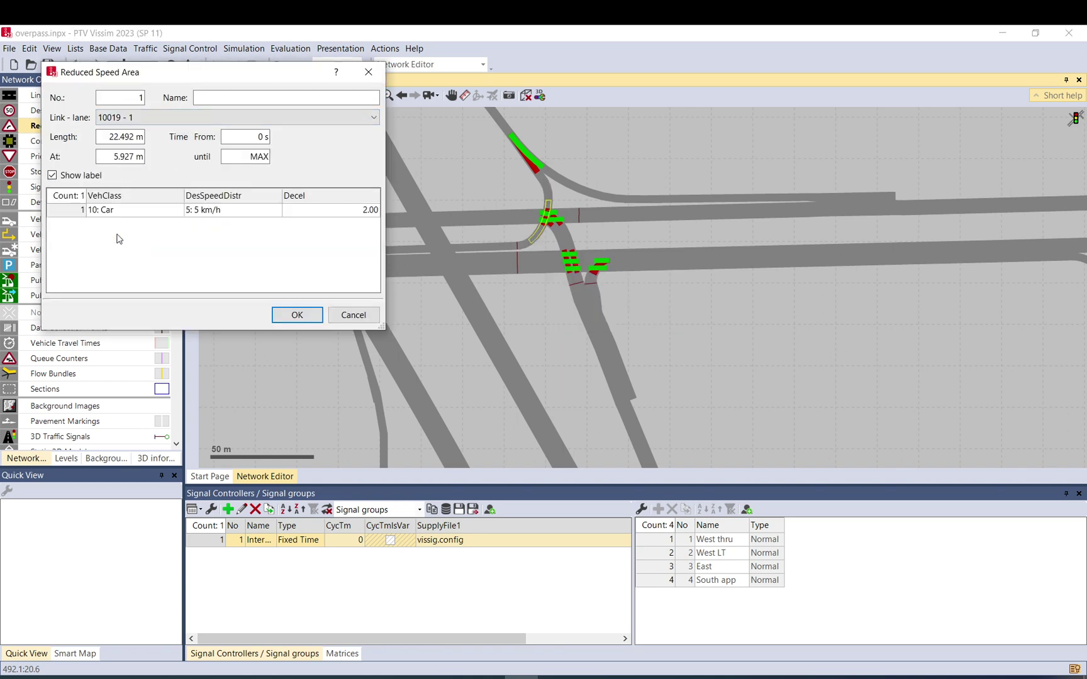
right_click(130, 238)
left_click(135, 245)
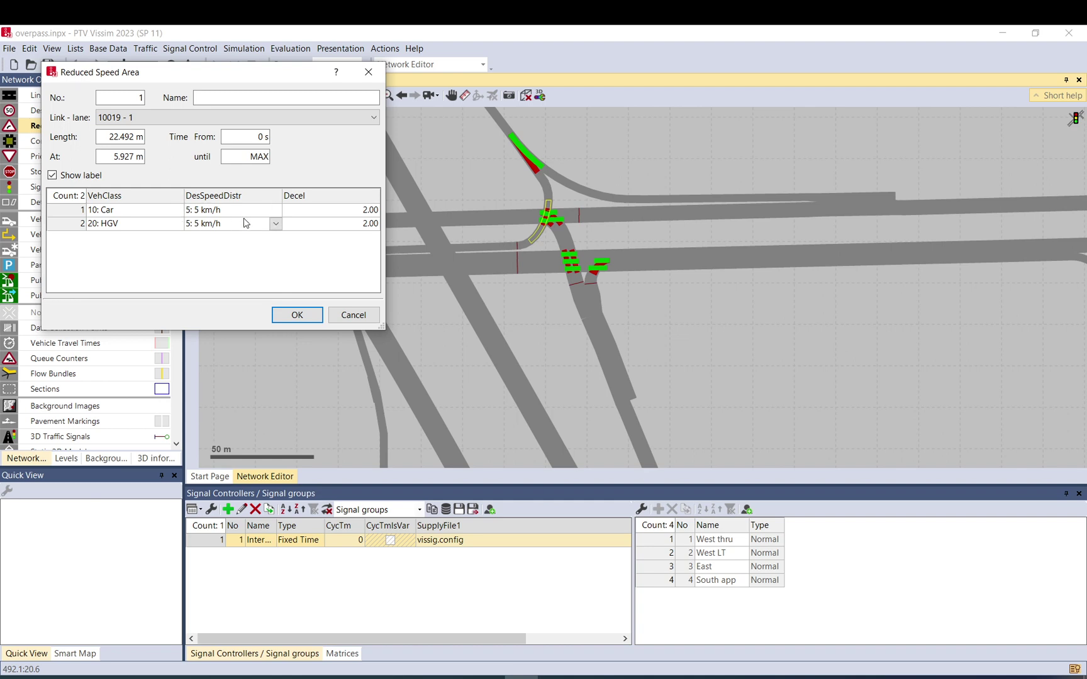
left_click(276, 223)
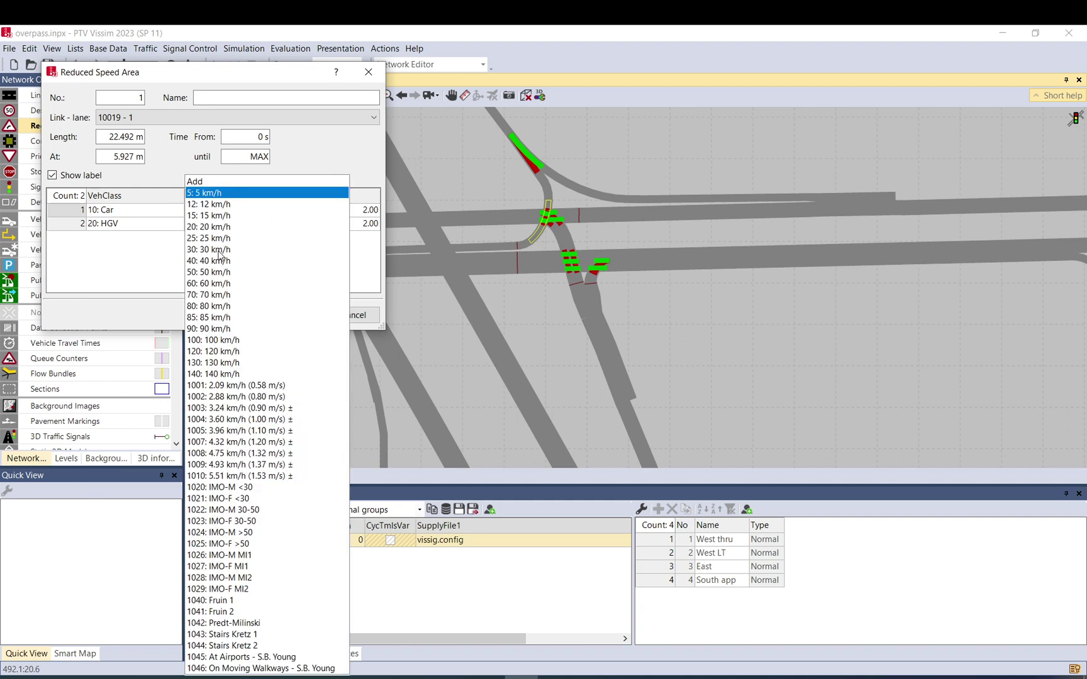
left_click(219, 252)
left_click(269, 227)
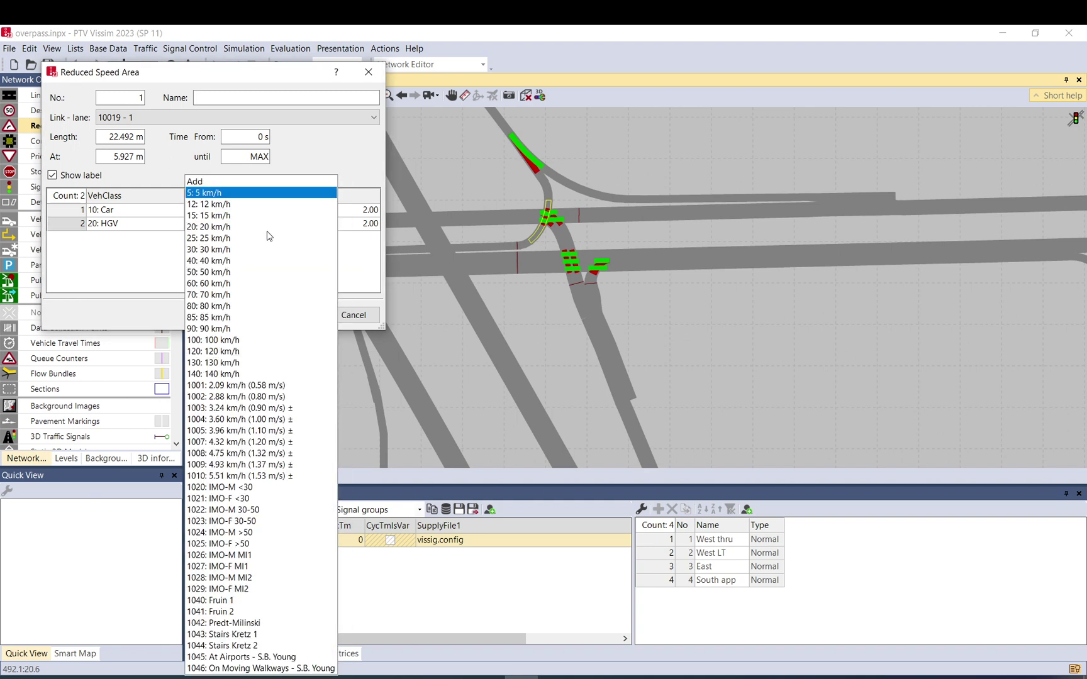
left_click(218, 239)
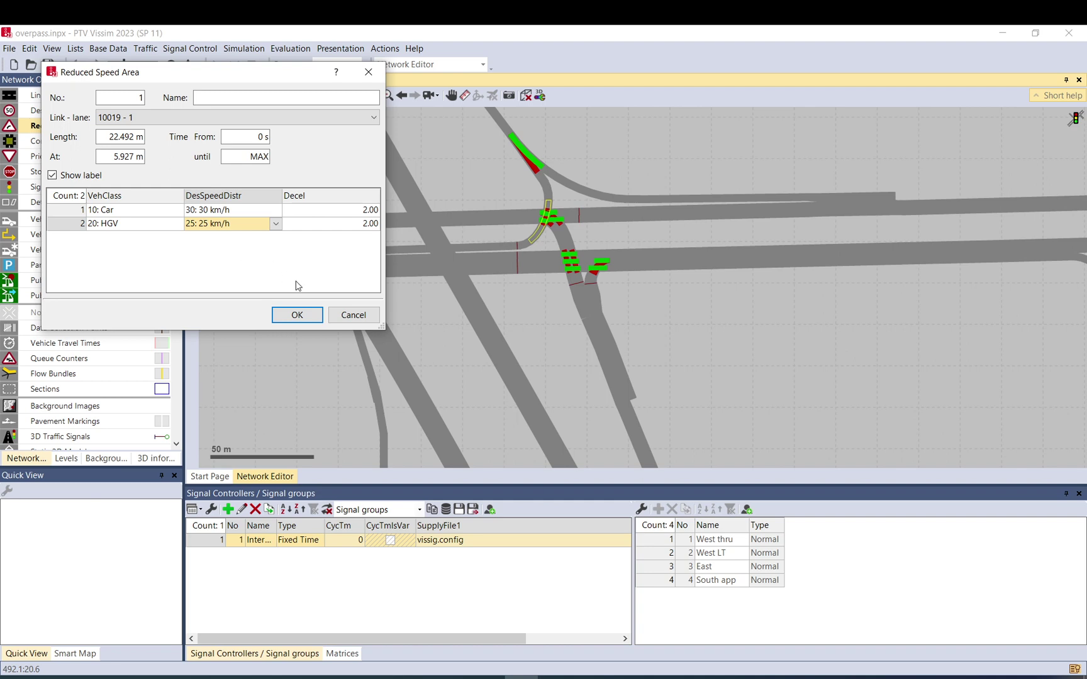
left_click(297, 315)
Duplicate the reduced speed area from connector 10019 and place the copy on lane 1 of connector 10036 at 0 m
left_click(538, 235)
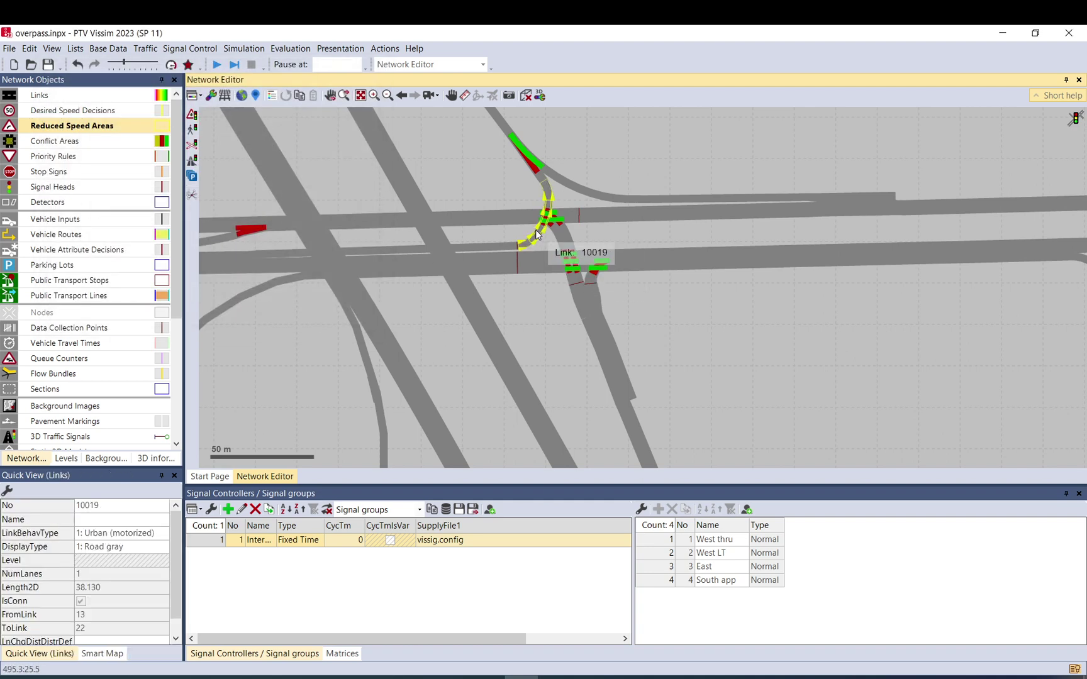
right_click(536, 235)
left_click(510, 235)
scroll(534, 237, "up", 2)
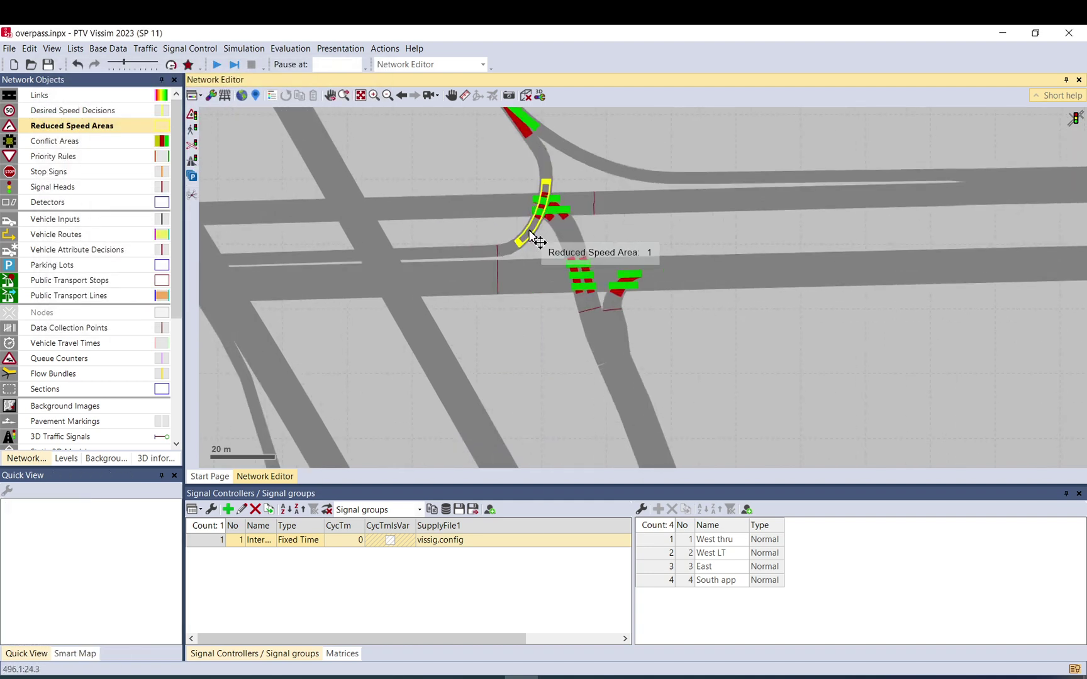
right_click(530, 233)
left_click(553, 293)
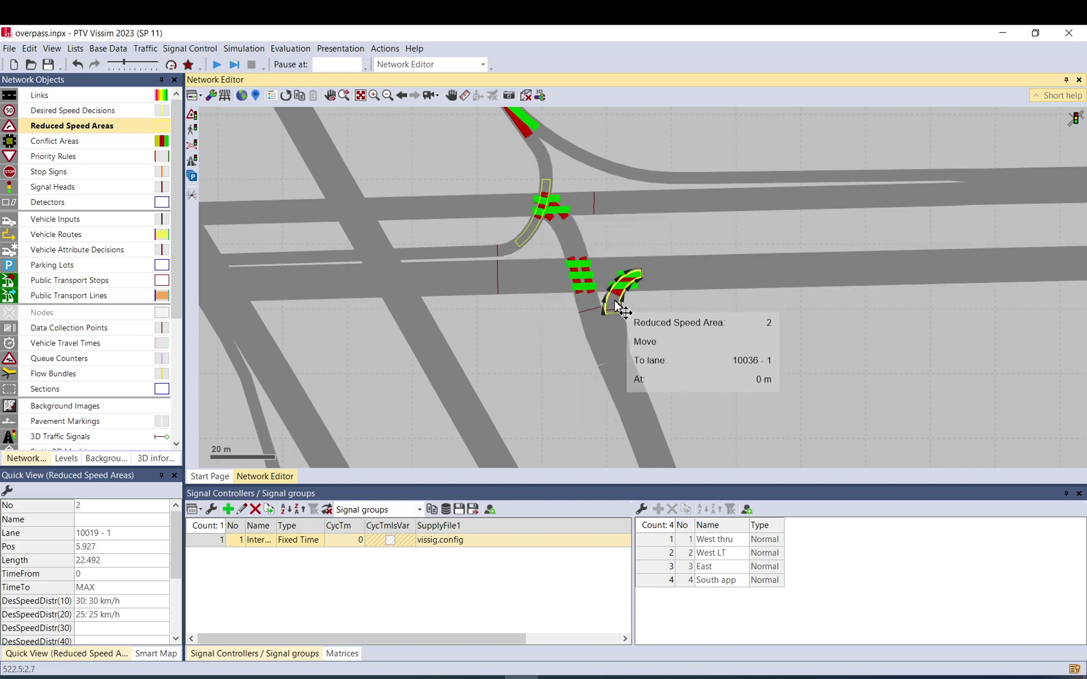
left_click(544, 246)
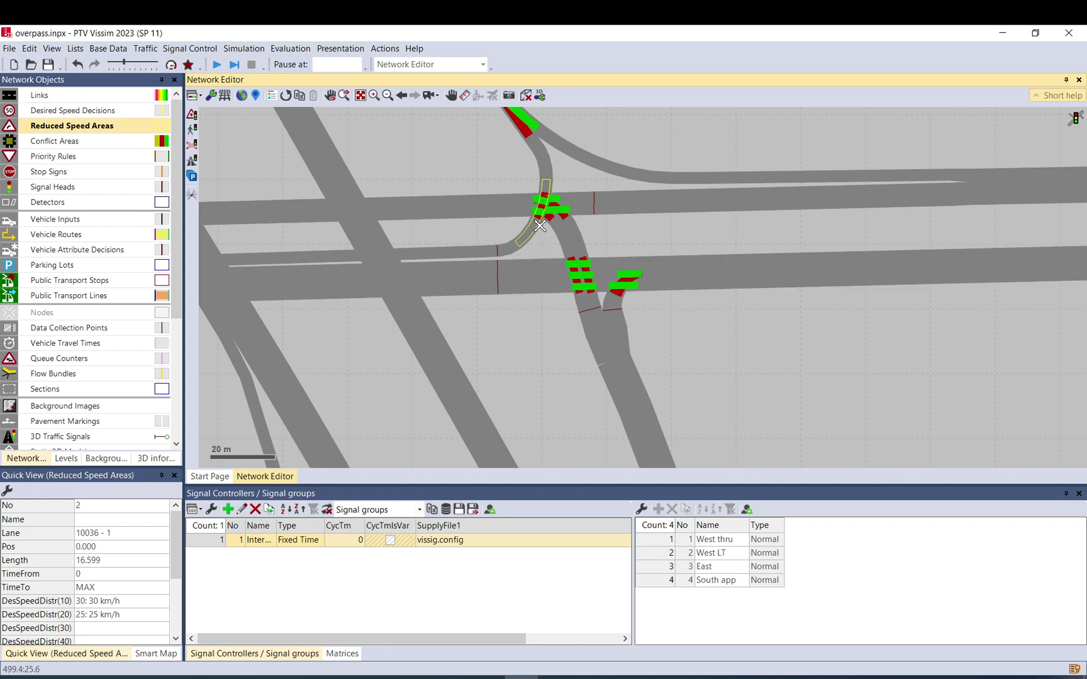
left_click_drag(539, 227, 614, 302)
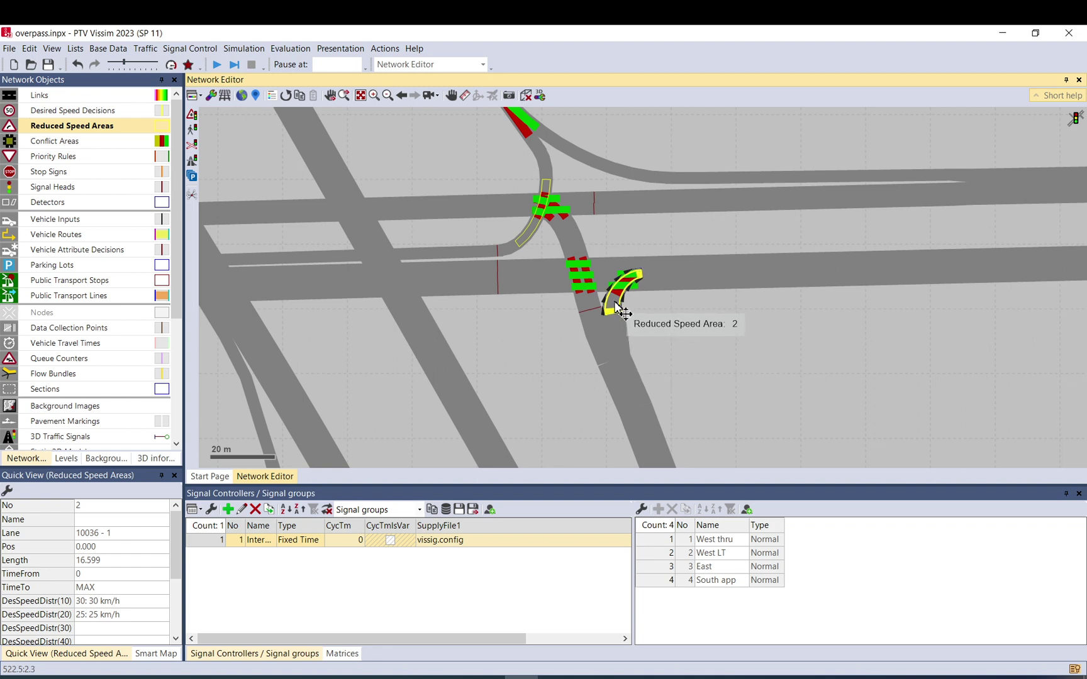
Duplicate the reduced speed area from connector 10036 twice and place the copies on connector 10035, the one on lane 1 at about 17.6 m
right_click(617, 307)
left_click(644, 364)
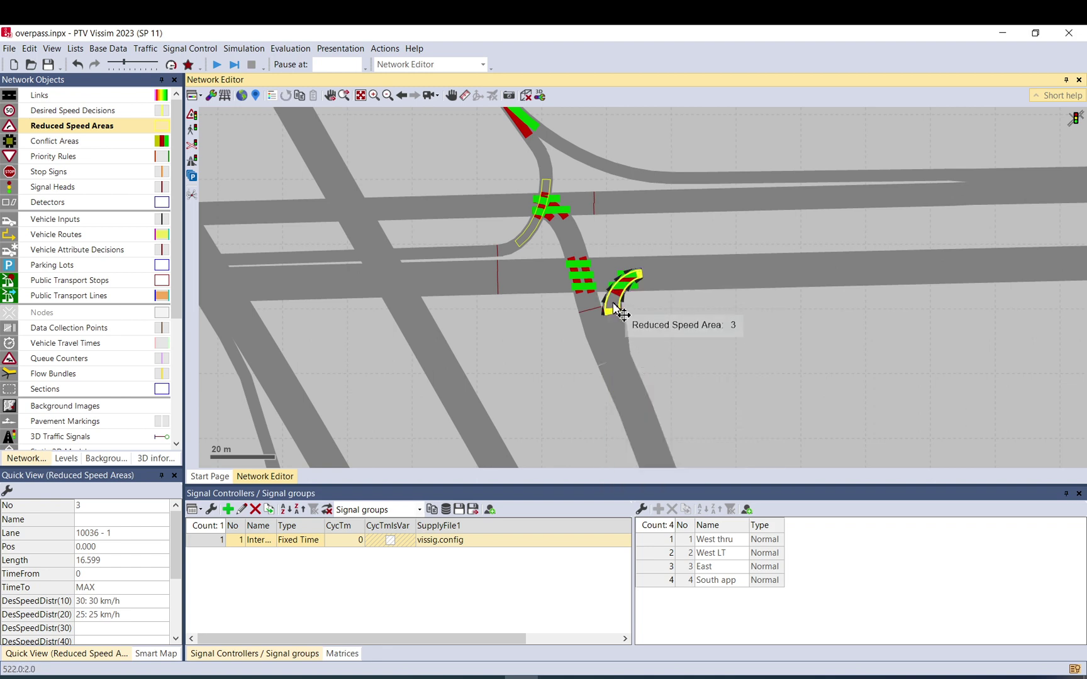
left_click_drag(614, 303, 585, 245)
right_click(566, 295)
left_click(594, 352)
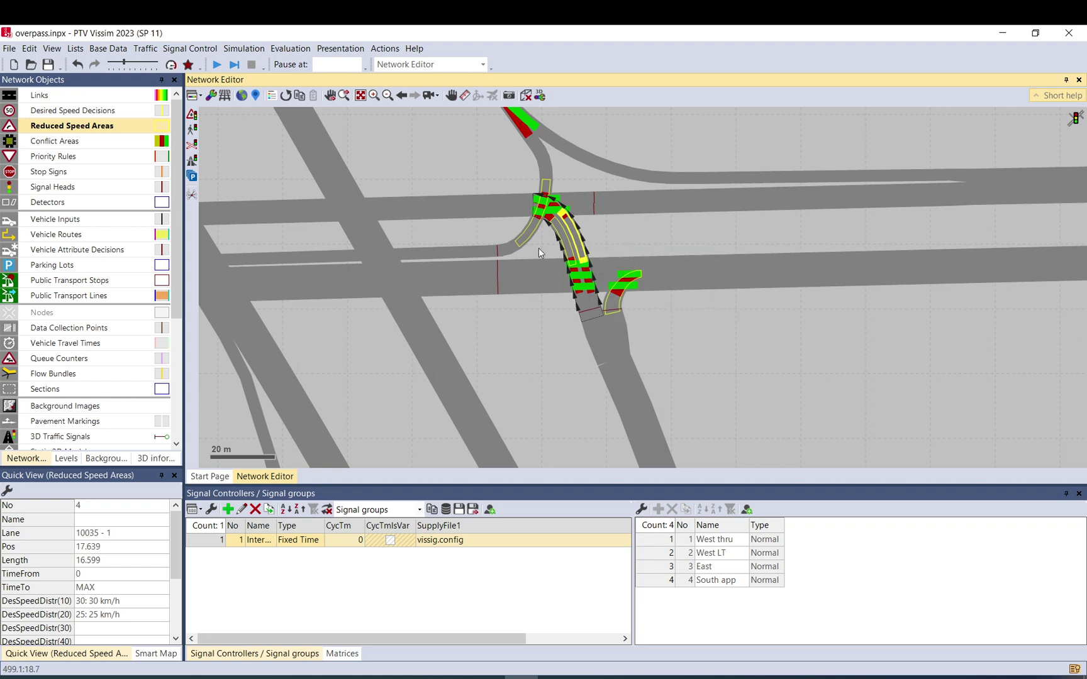
Duplicate a reduced speed area from connector 10035 and place the copy on lane 1 of loop connector 10011 at about 347 m
scroll(539, 248, "down", 3)
scroll(531, 254, "up", 2)
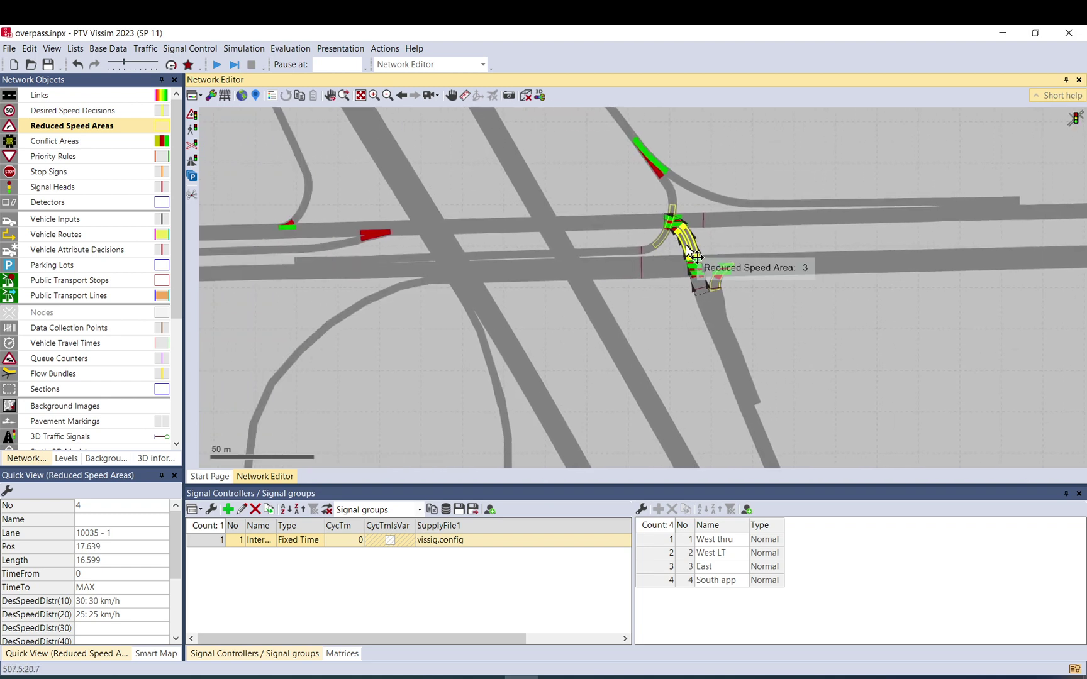
right_click(676, 221)
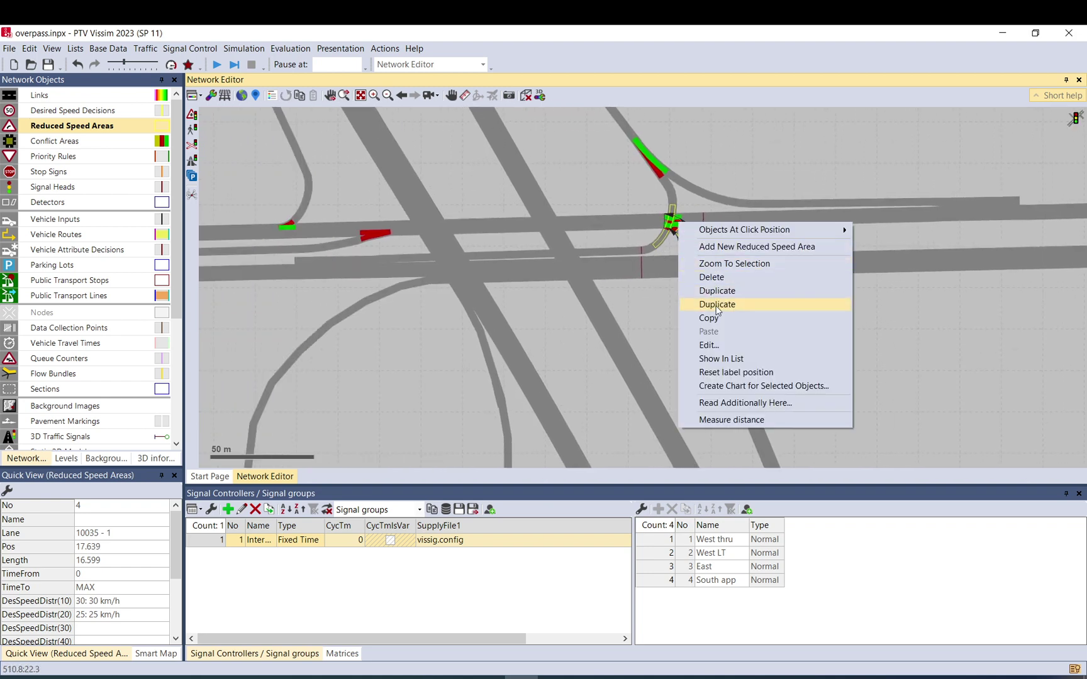
left_click(717, 305)
left_click(722, 272)
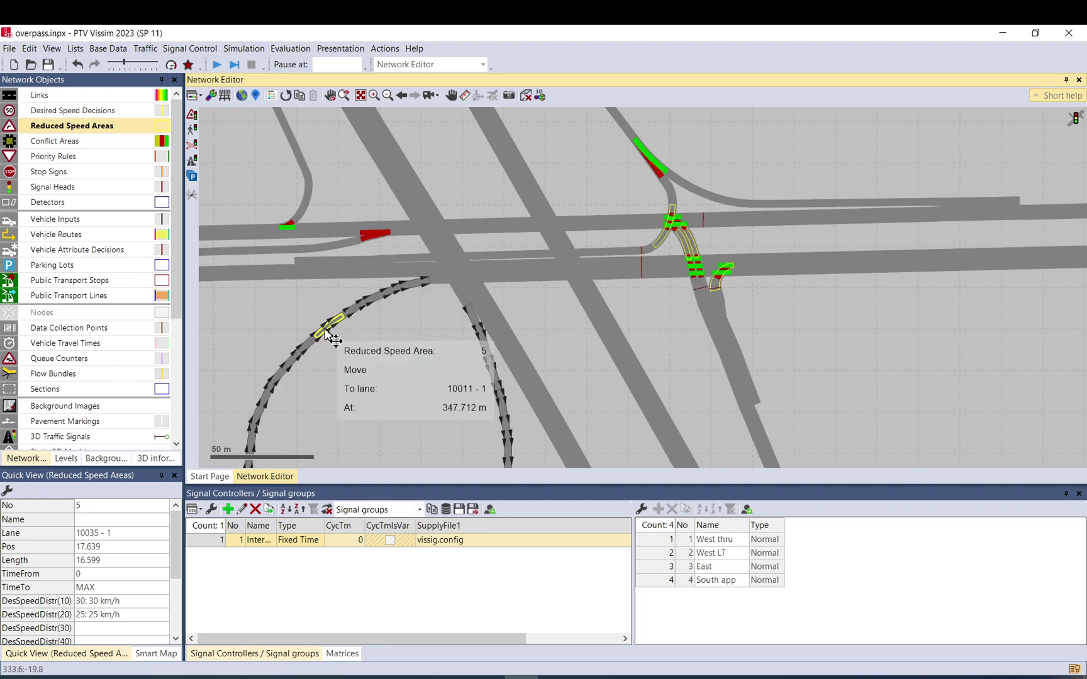
left_click(339, 328)
scroll(340, 328, "down", 2)
scroll(493, 194, "up", 2)
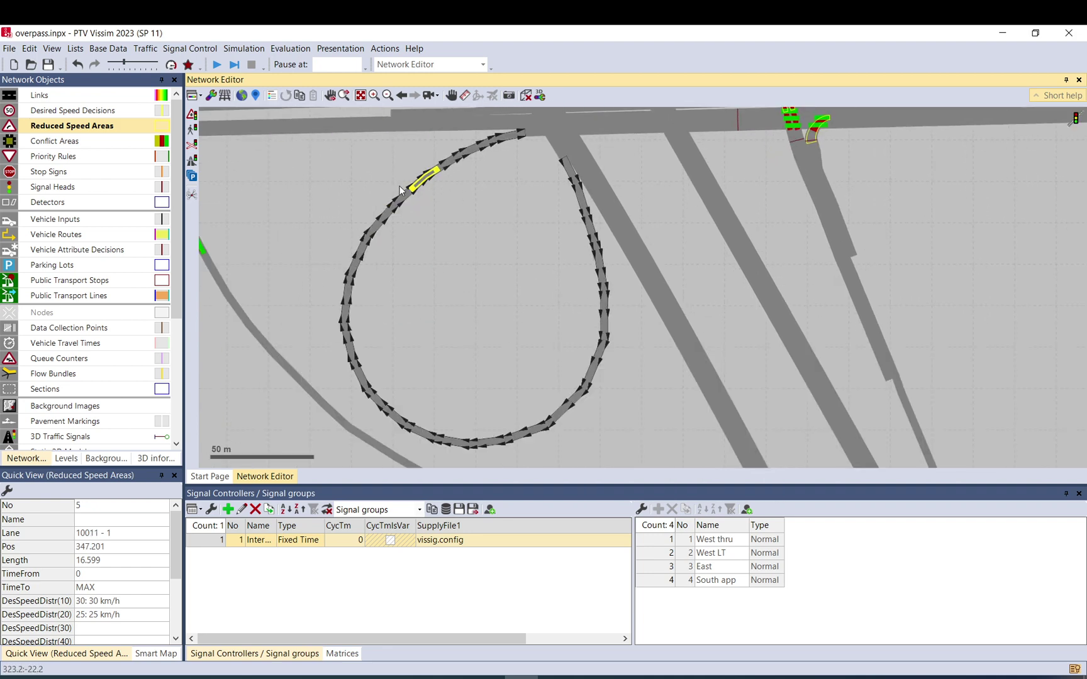
Move the start of connector 10011's reduced speed area to about 21 m and stretch it around the loop to about 343 m long
left_click_drag(419, 179, 582, 198)
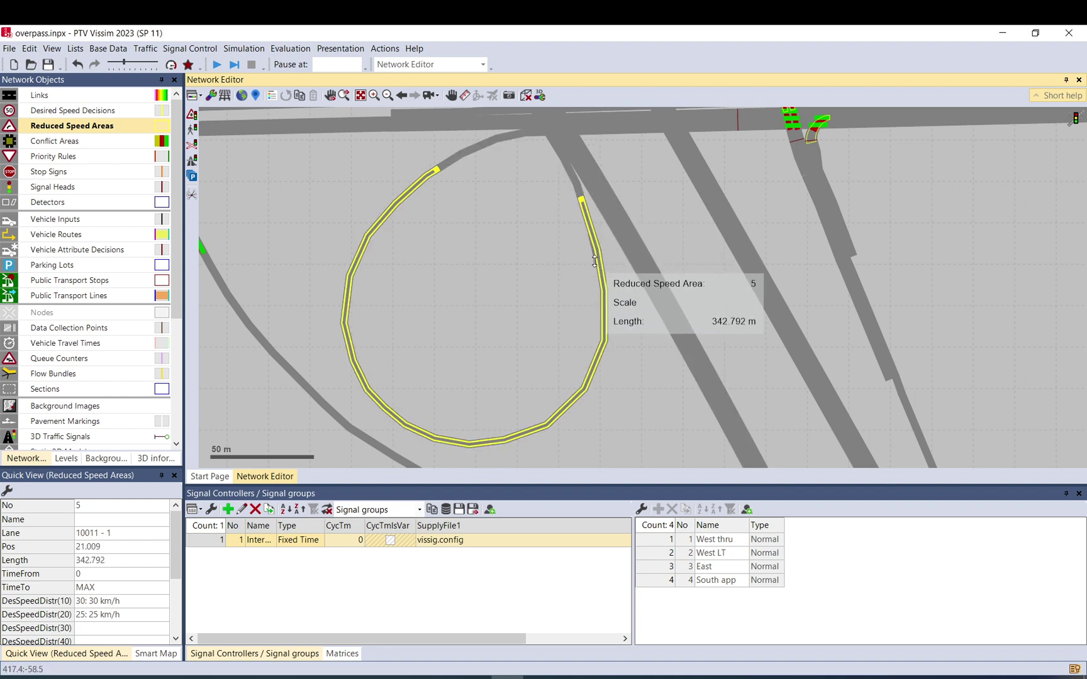
left_click(585, 217)
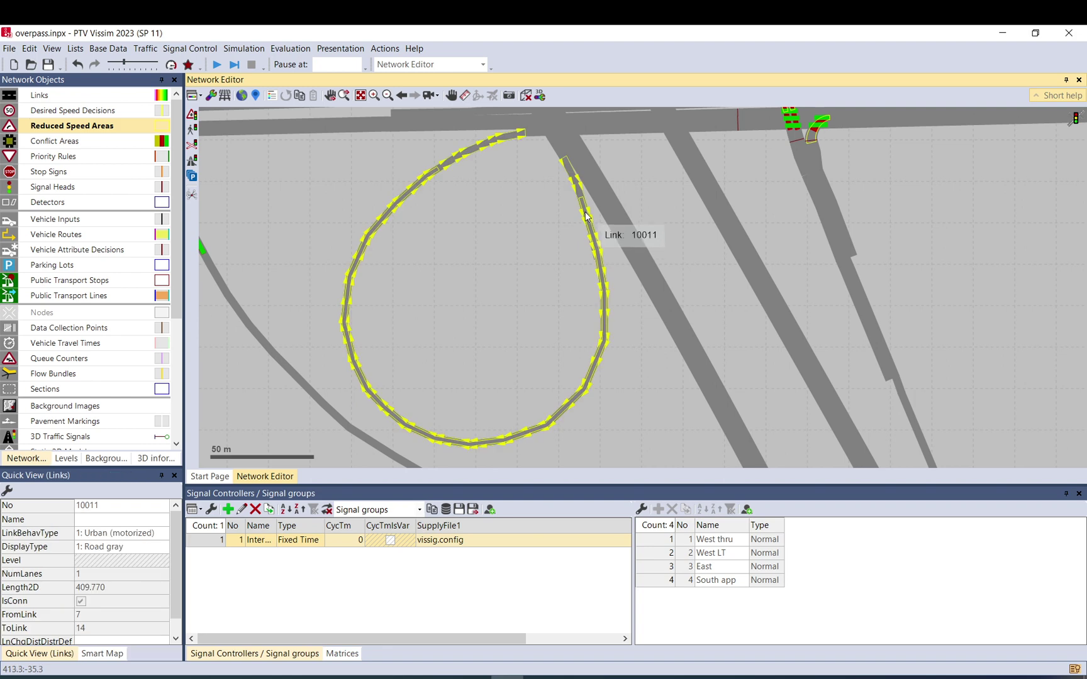
left_click(531, 234)
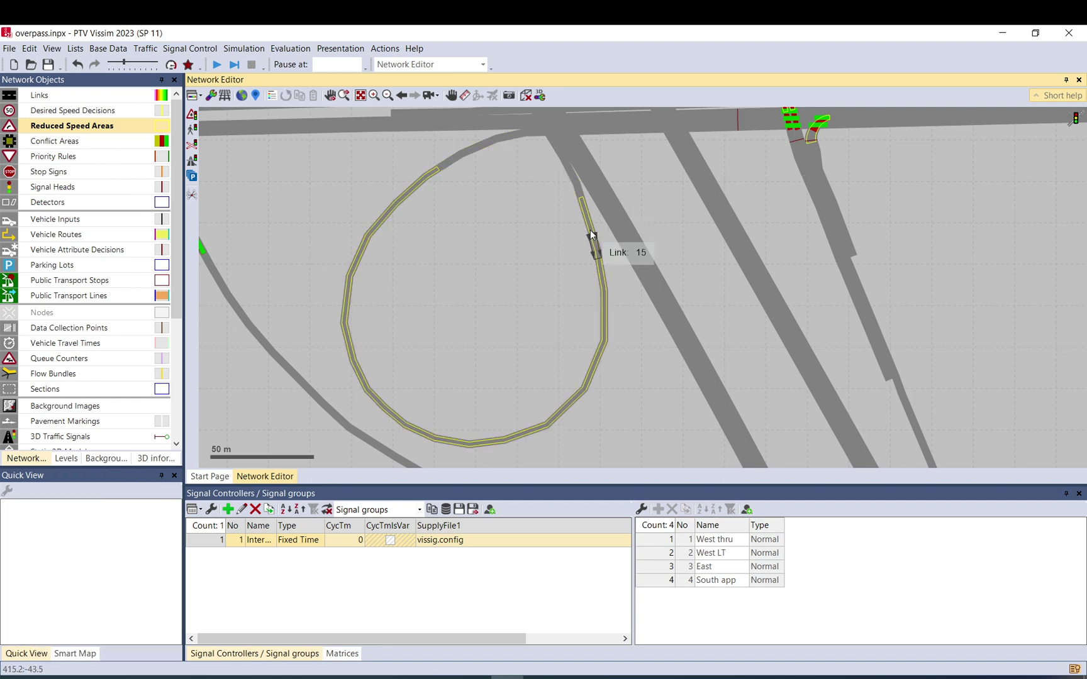
left_click(591, 231)
left_click(592, 231)
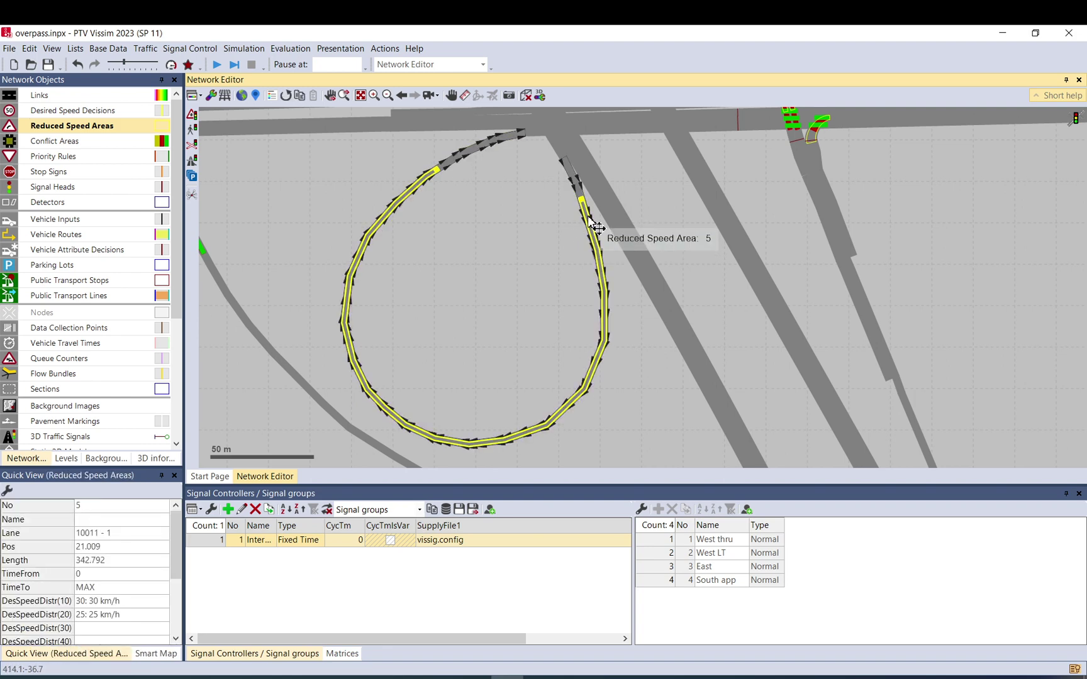
Assign the loop's reduced speed area 50 km/h for the Car class and 40 km/h for the HGV class
left_click(158, 603)
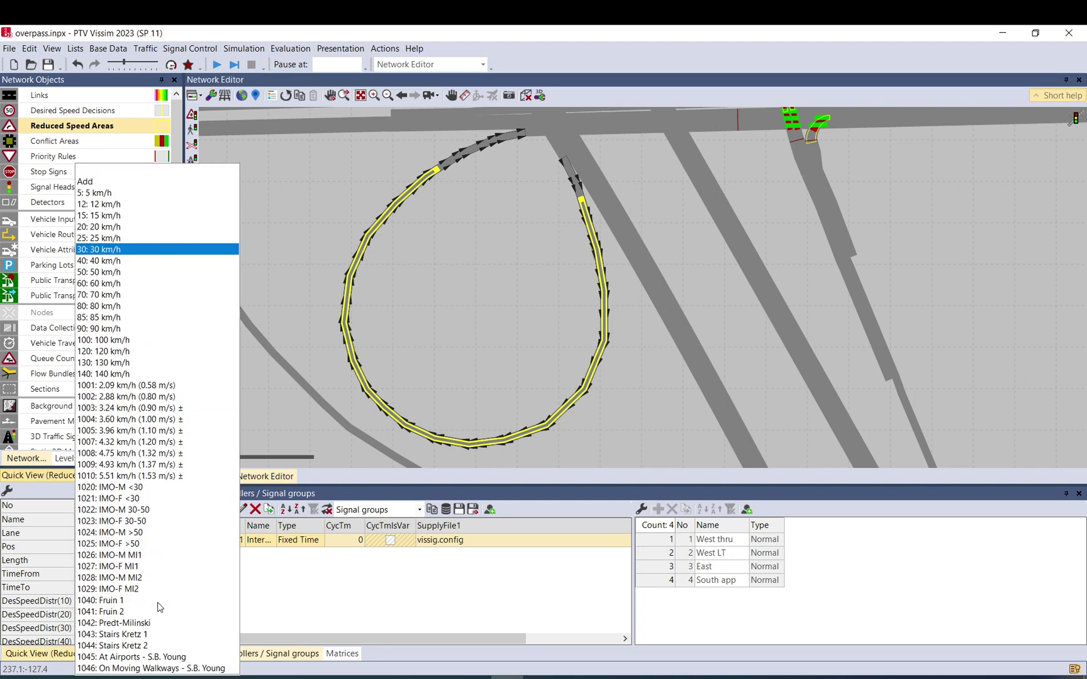
left_click(109, 285)
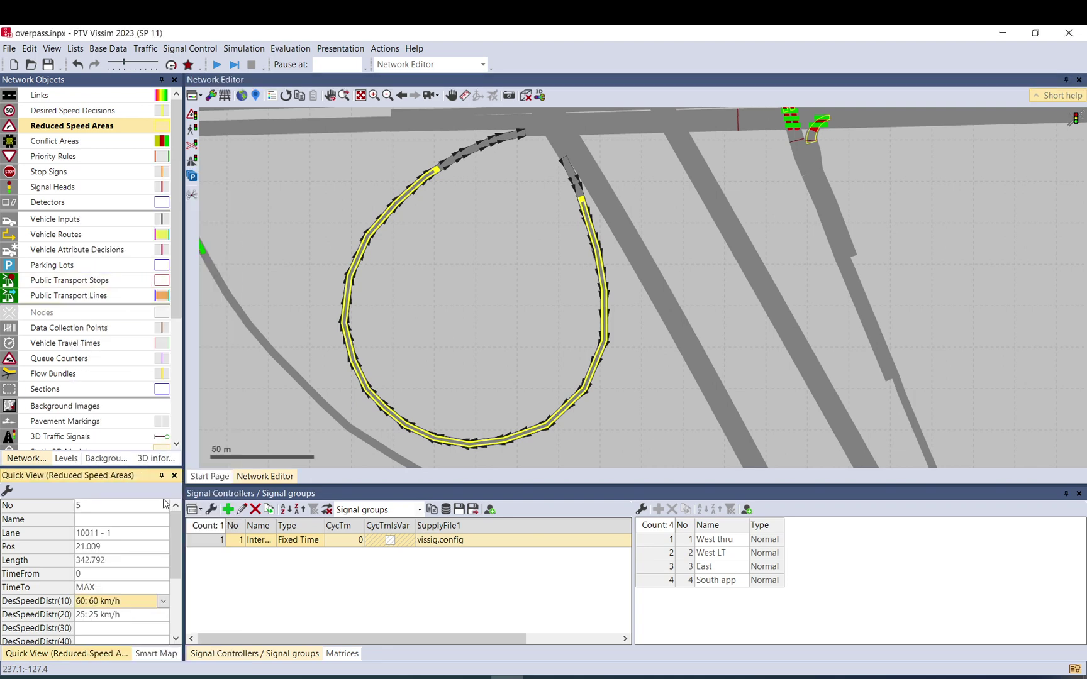
left_click(163, 604)
left_click(100, 285)
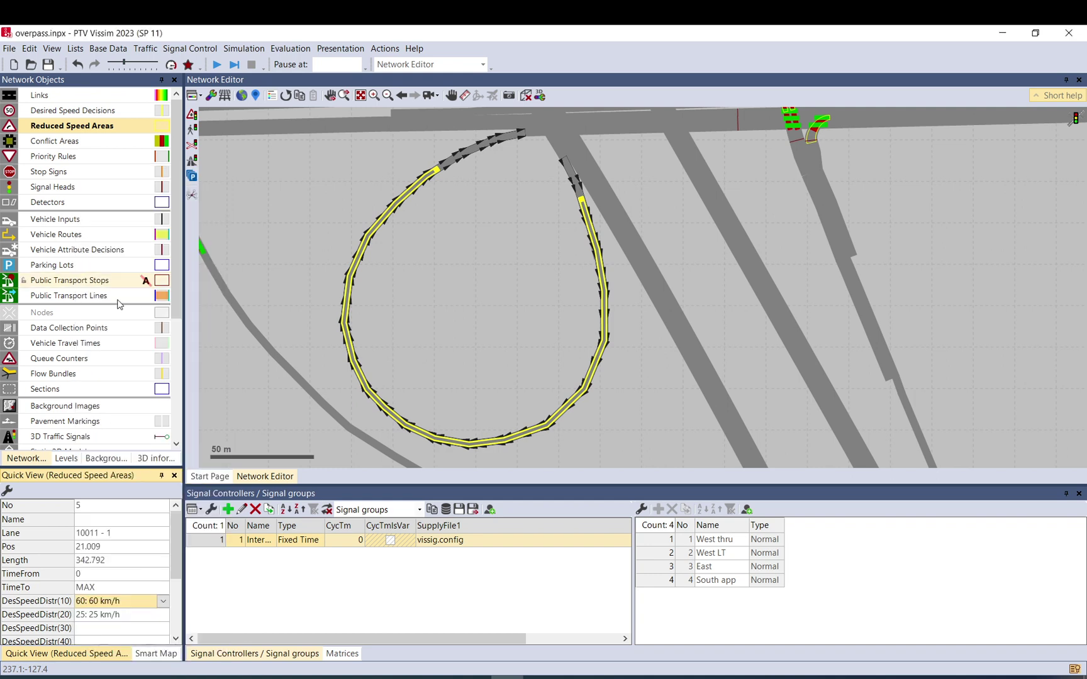
left_click(163, 604)
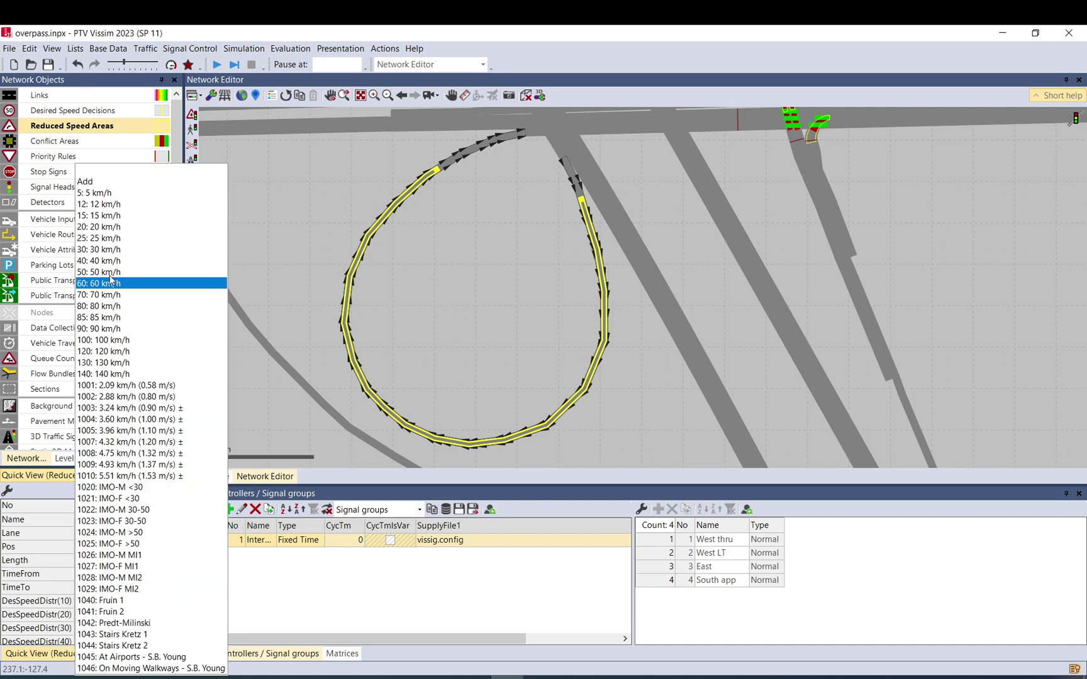
left_click(111, 283)
left_click(165, 614)
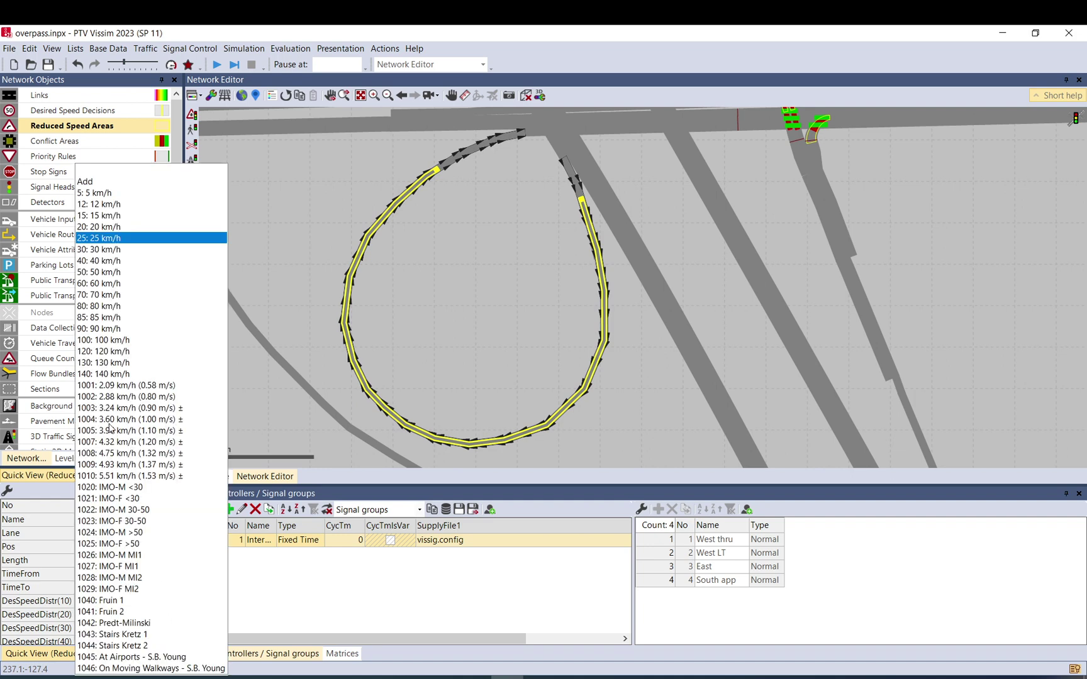
left_click(108, 255)
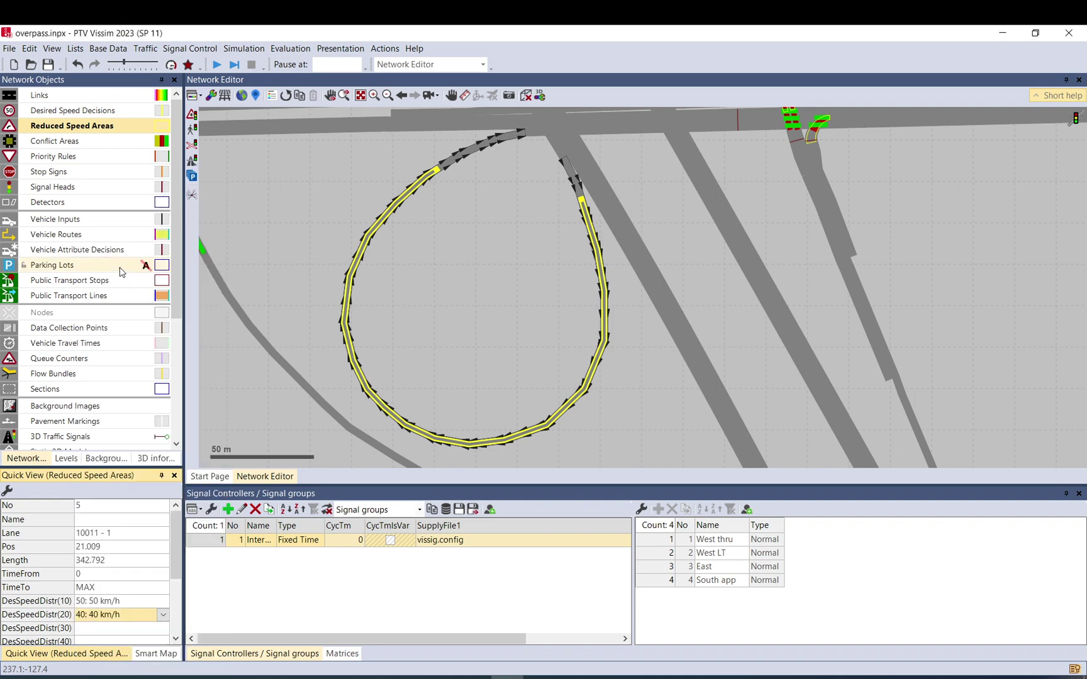
left_click(454, 300)
Duplicate the reduced speed area from connector 10019 and place the copy on lane 1 of connector 10005 at about 1.3 m
left_click_drag(453, 300, 936, 255)
scroll(516, 256, "down", 2)
scroll(602, 326, "up", 3)
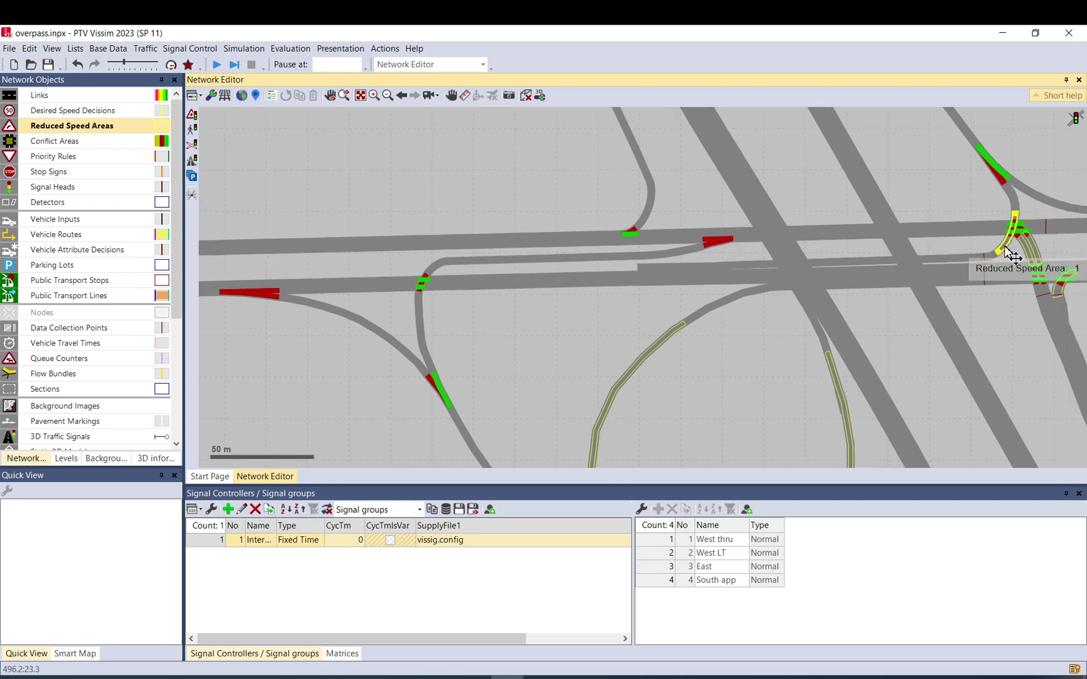
right_click(1014, 227)
left_click(969, 310)
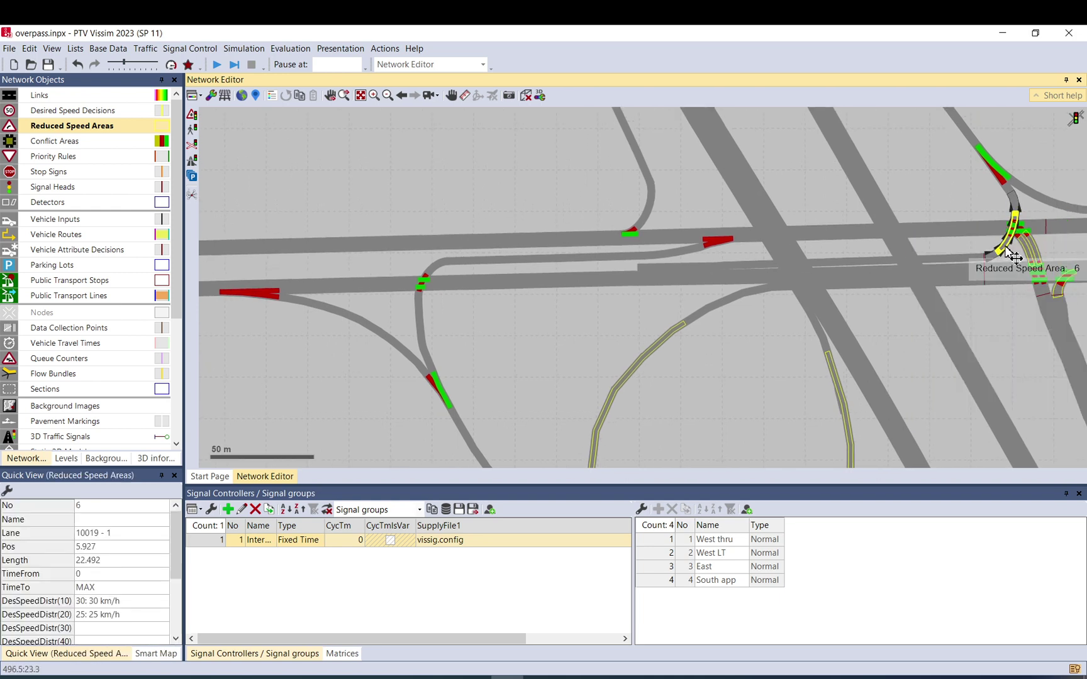
left_click_drag(439, 267, 433, 276)
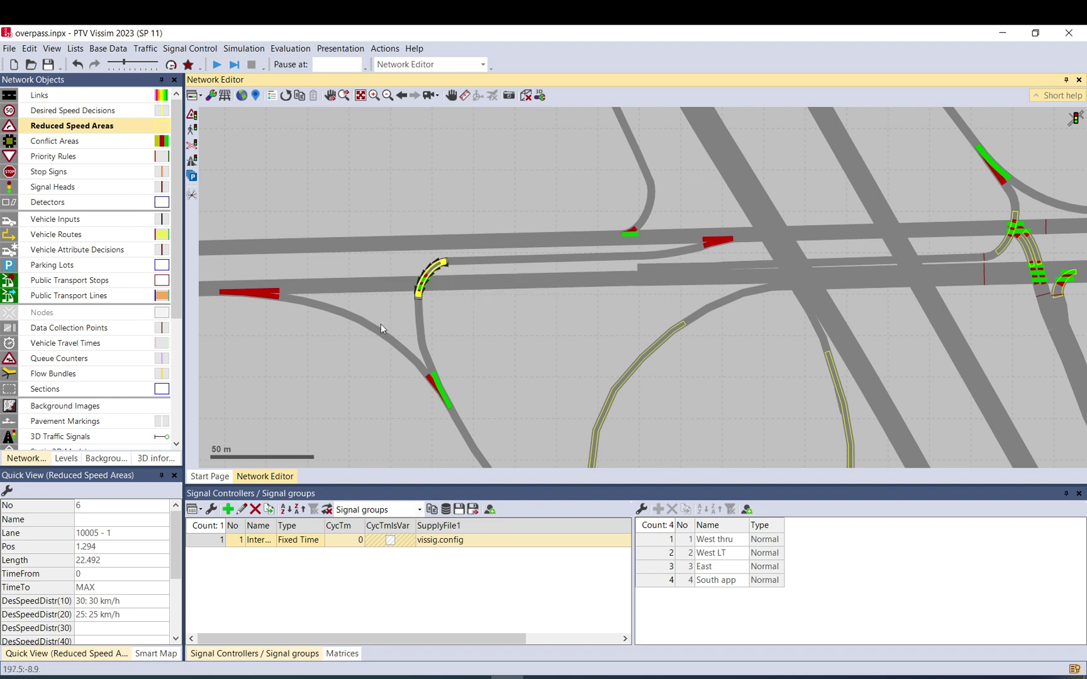
Duplicate the reduced speed area from connector 10005 and place the copy on lane 1 of connector 10026 at about 10.4 m
right_click(436, 276)
left_click(456, 328)
left_click_drag(437, 273, 354, 285)
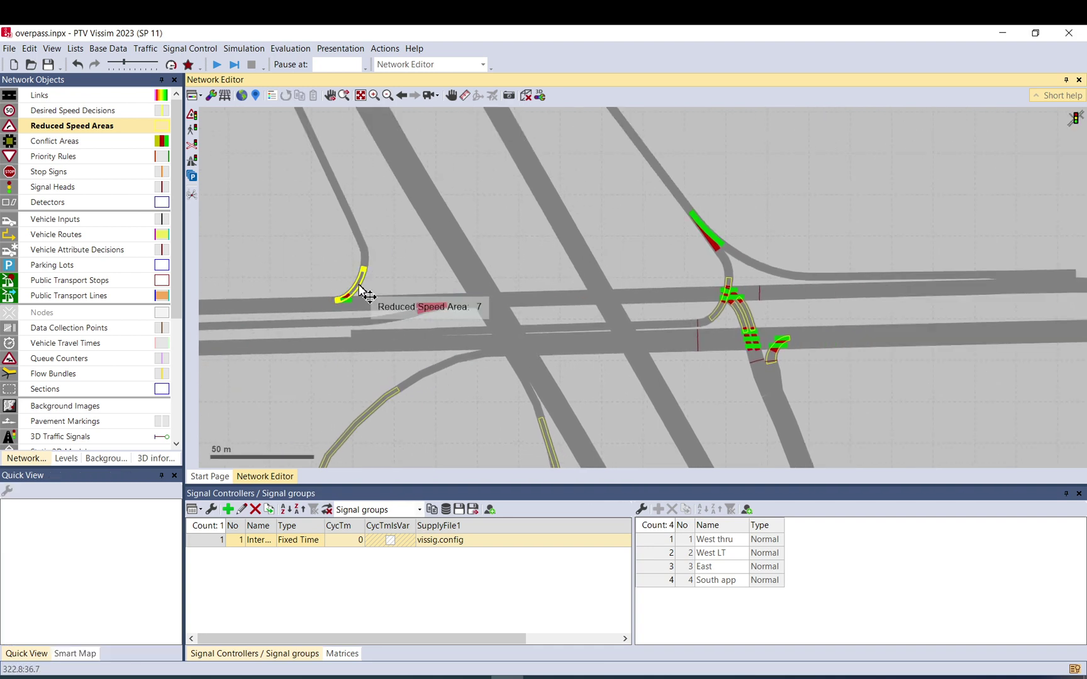
Duplicate the reduced speed area from connector 10026 and place the copy on lane 1 of connector 10018 at about 14.4 m
left_click(363, 291)
right_click(364, 291)
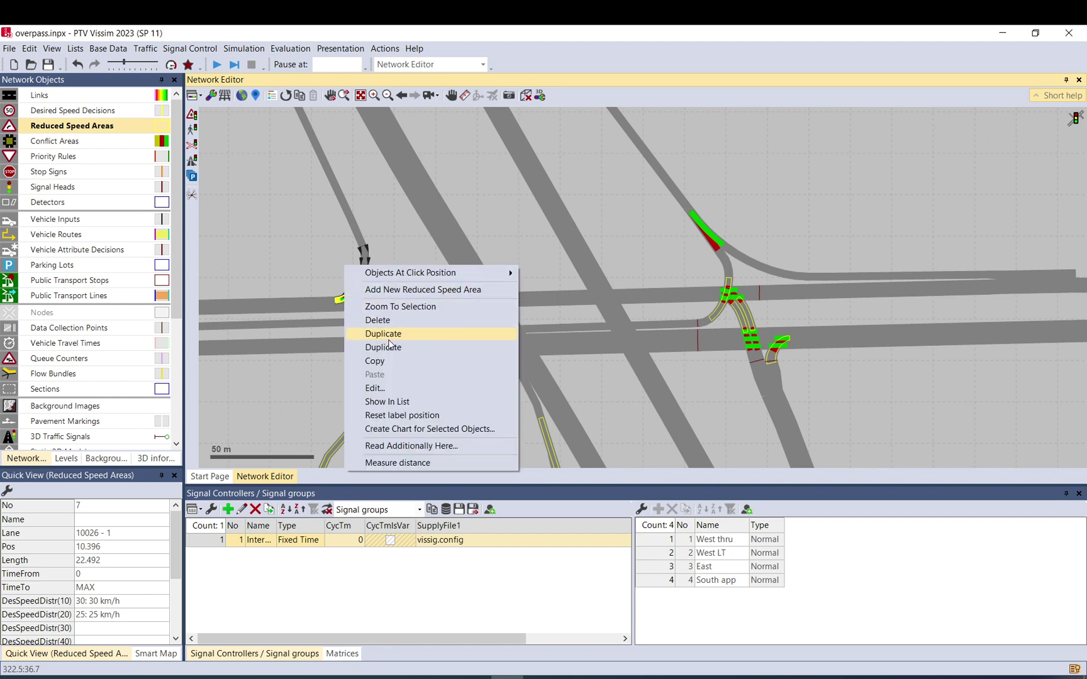
left_click(387, 333)
left_click_drag(367, 290, 770, 272)
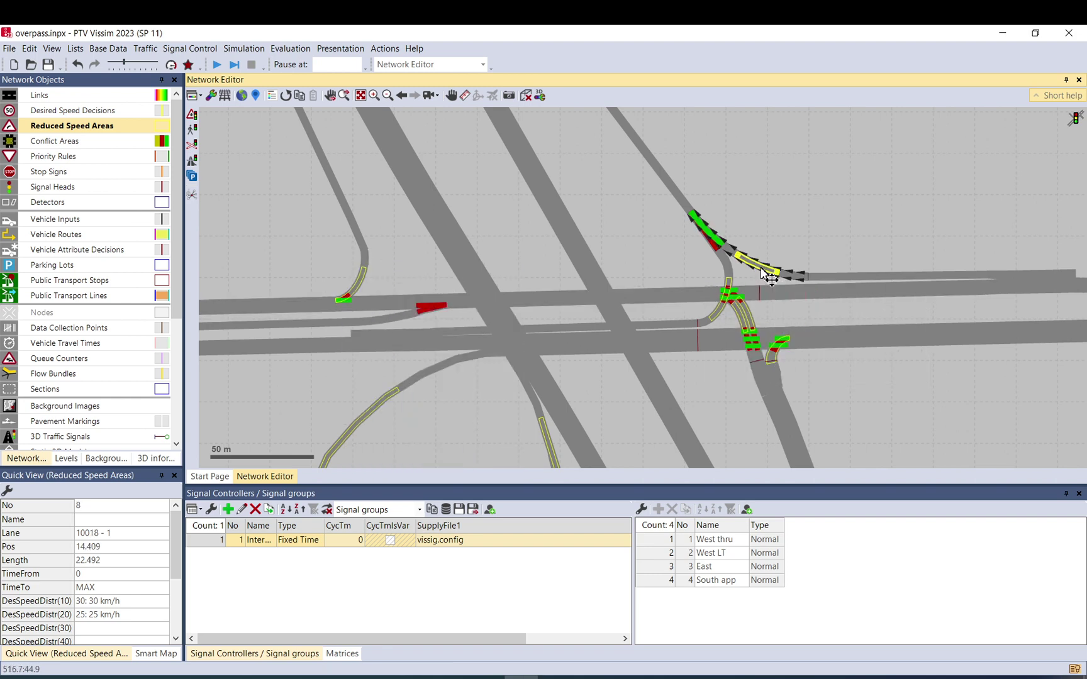
Assign connector 10018's reduced speed area 60 km/h for the Car class and raise its speed distribution for the HGV class
left_click(157, 603)
left_click(162, 604)
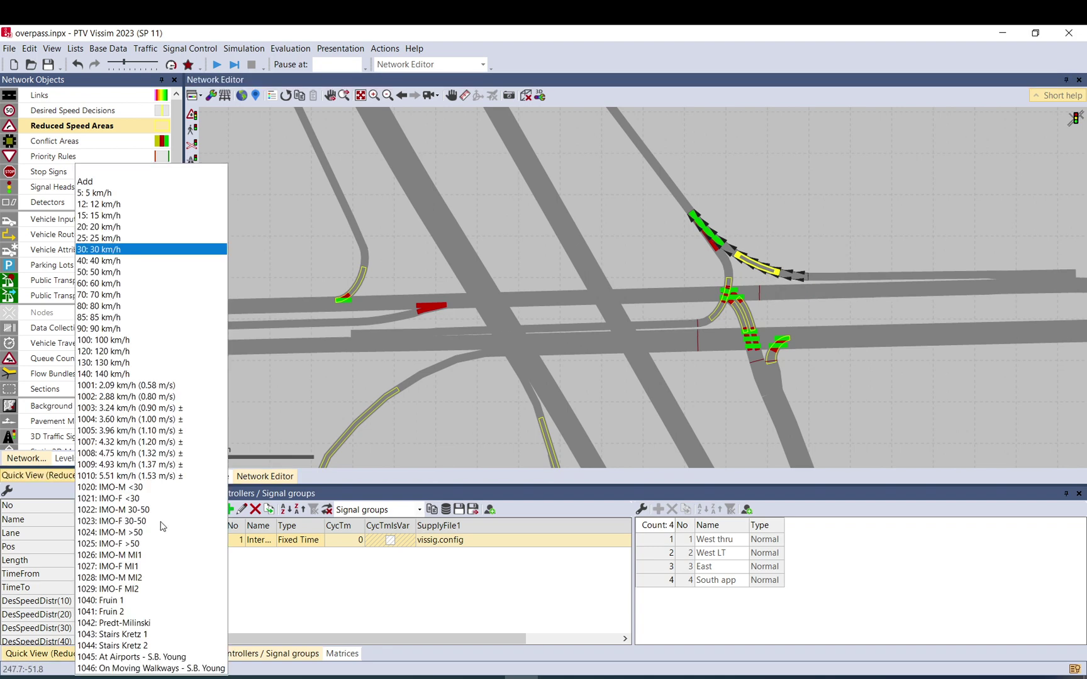
left_click(108, 291)
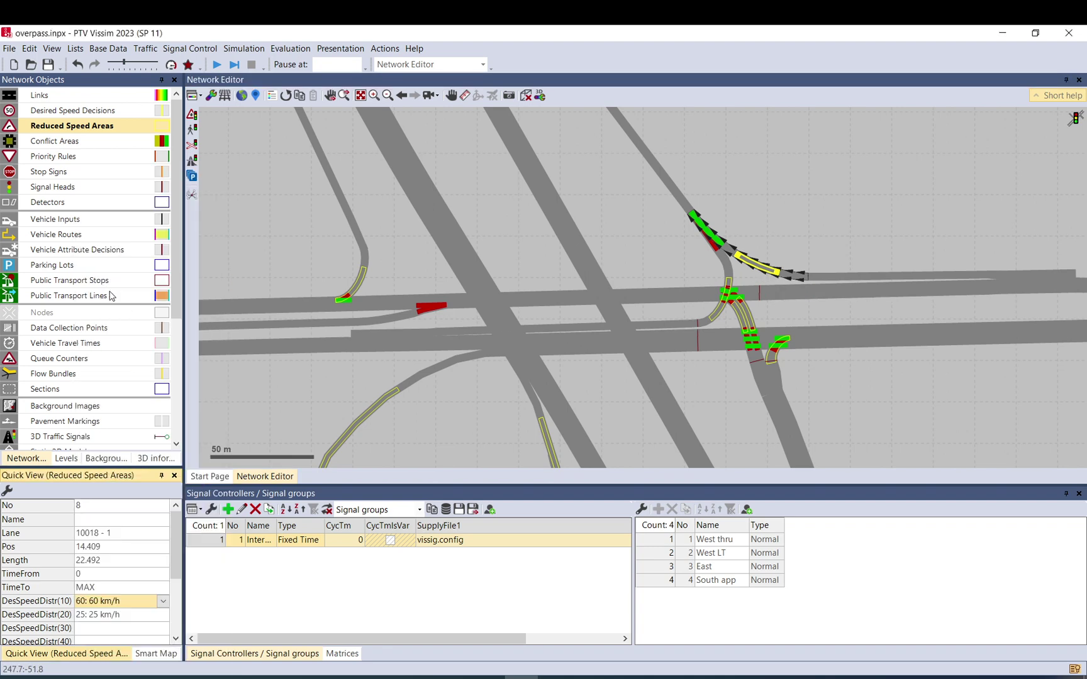
left_click(158, 615)
left_click(158, 615)
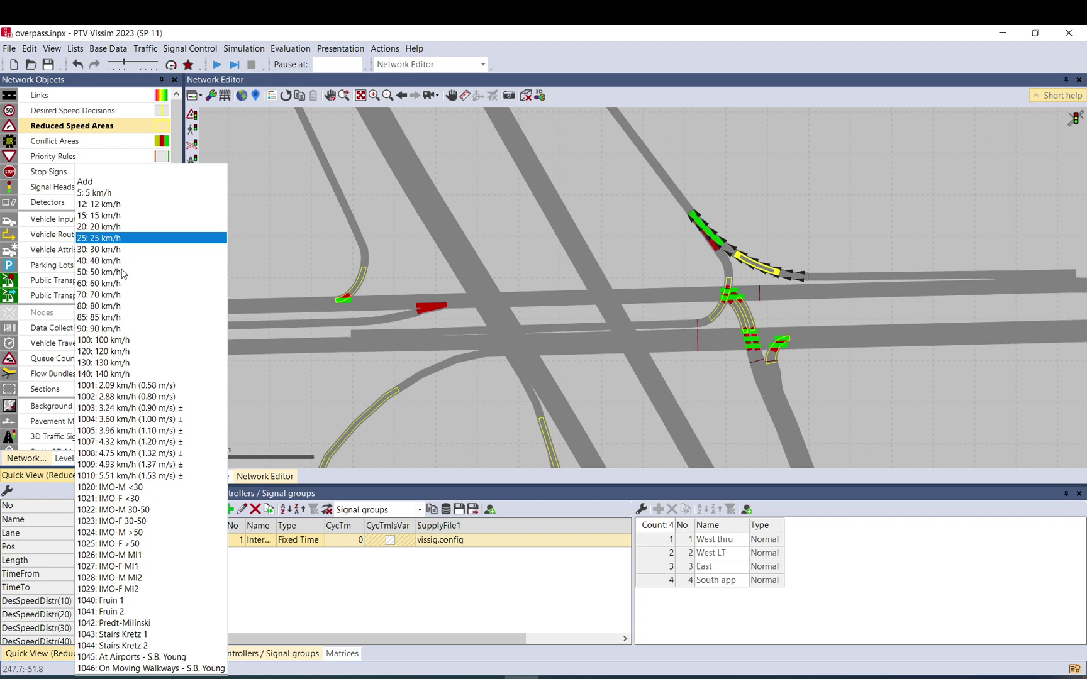
left_click(114, 283)
left_click(307, 240)
scroll(594, 326, "down", 2)
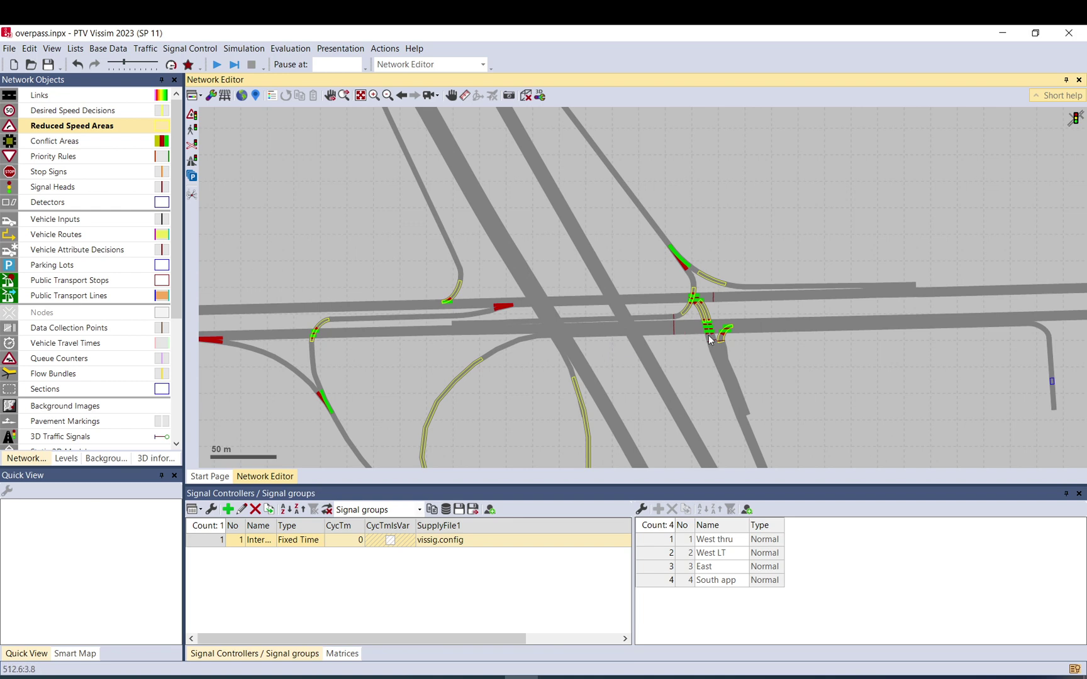
scroll(662, 314, "up", 3)
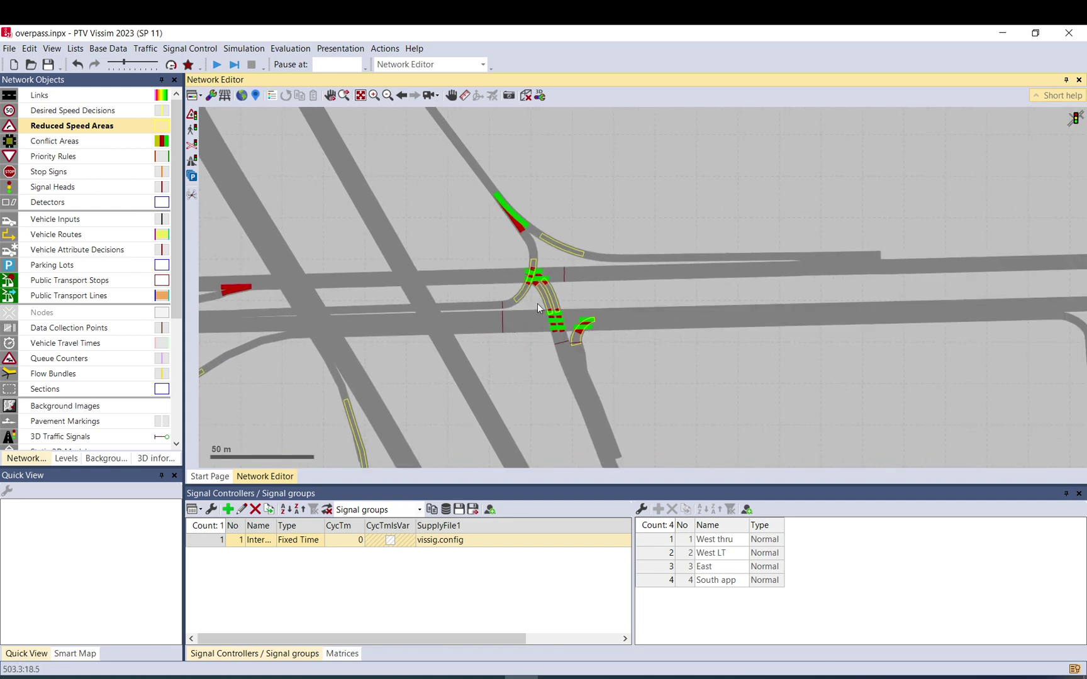